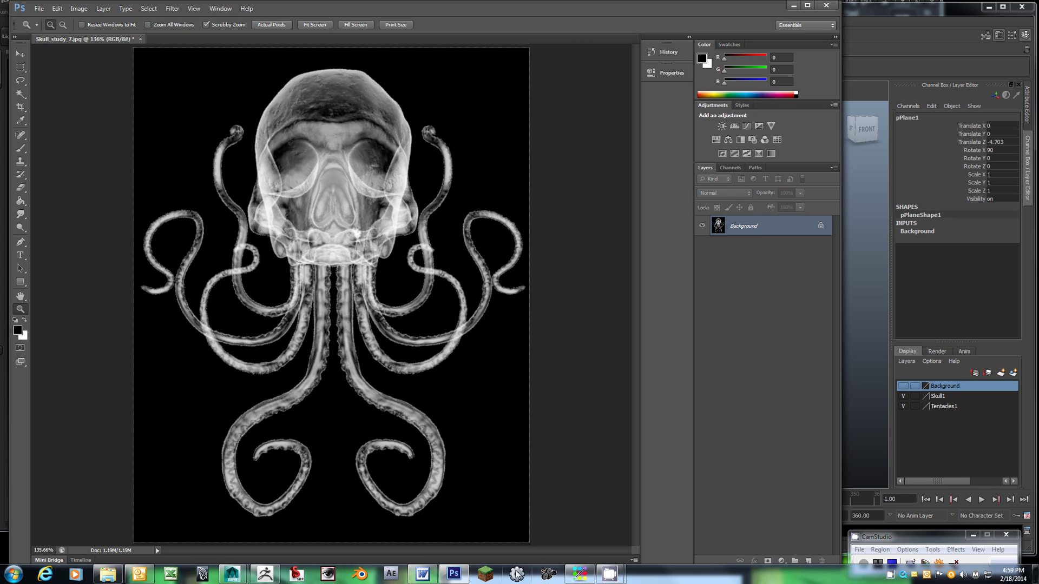
Load the rendered skull-and-tentacles image sequence into FCheck with Open Animation
left_click(548, 575)
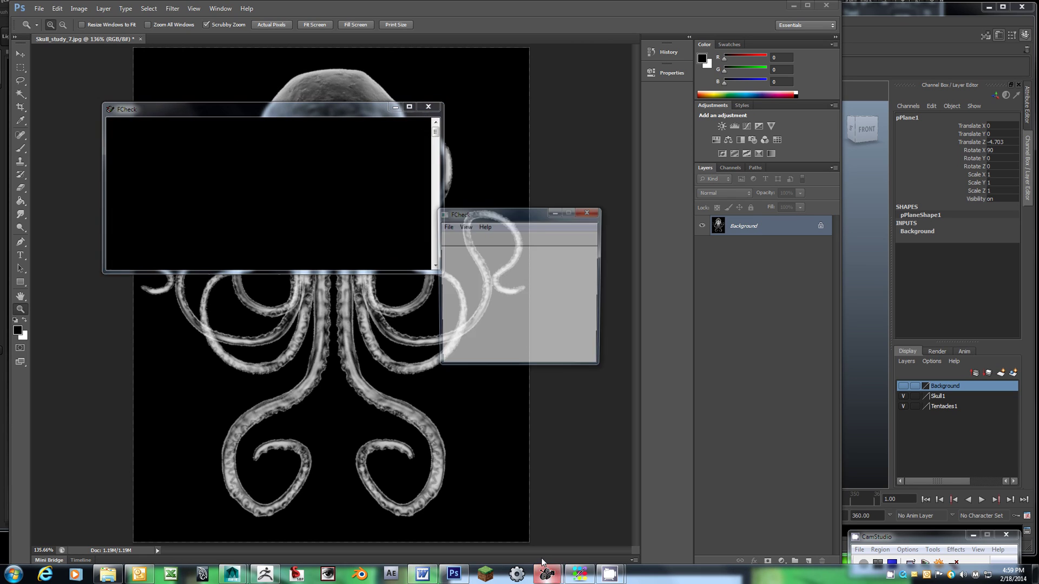
left_click(447, 226)
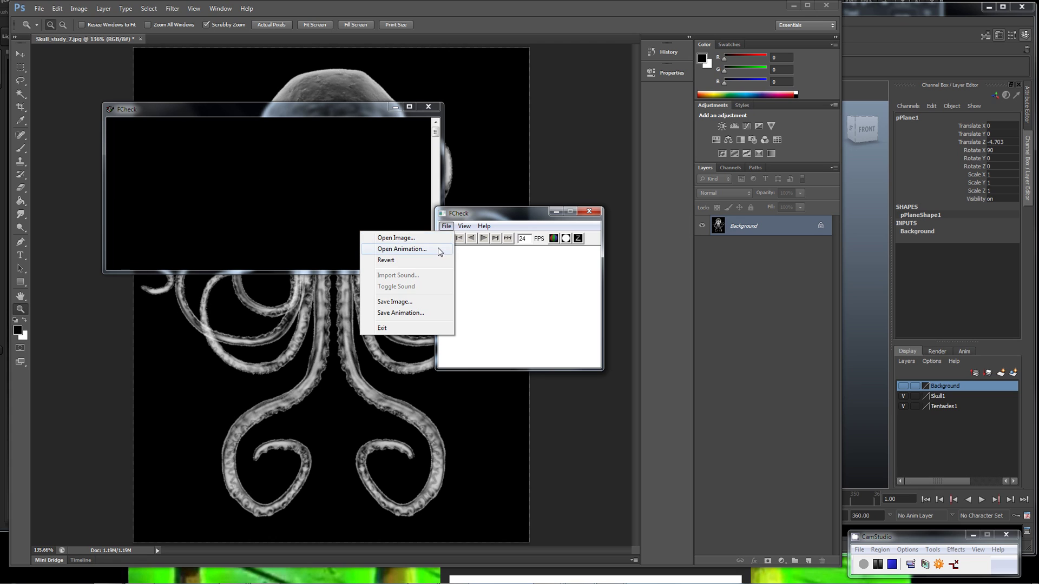
left_click(440, 249)
double_click(517, 288)
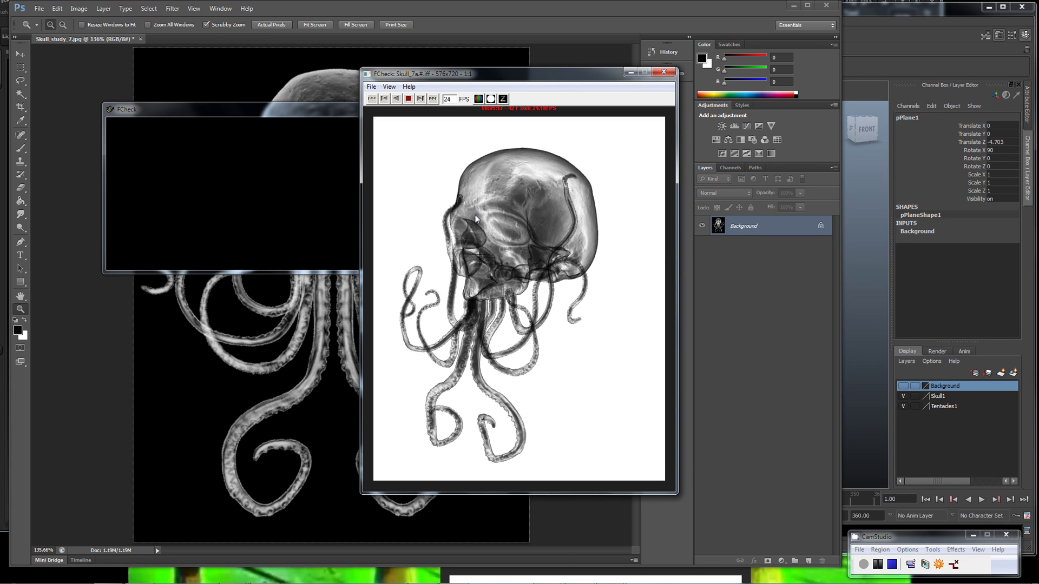
Stop playback, scrub between the skull's side and frontal views, then close FCheck
left_click(409, 102)
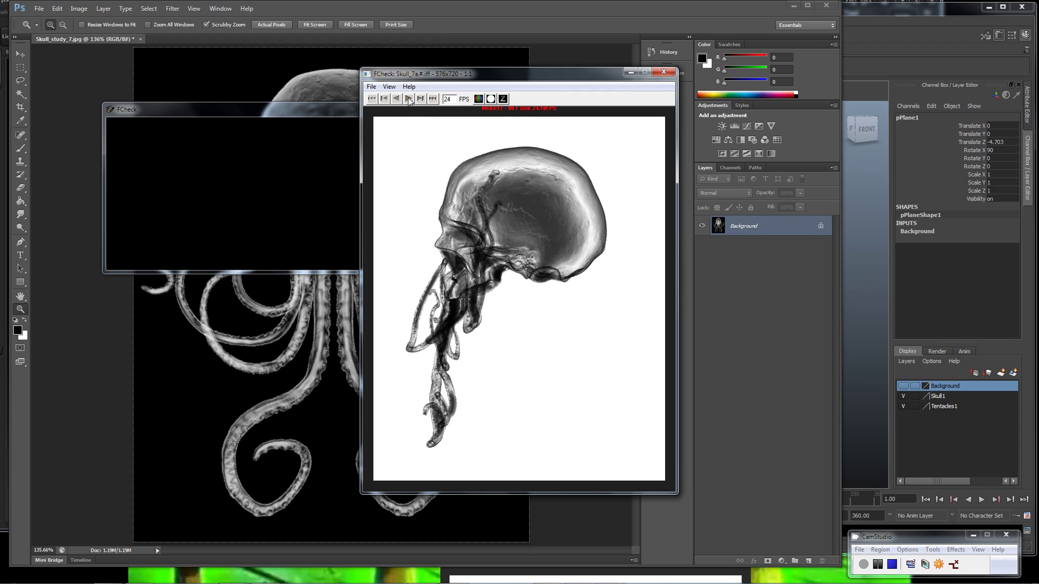
left_click_drag(415, 170, 506, 201)
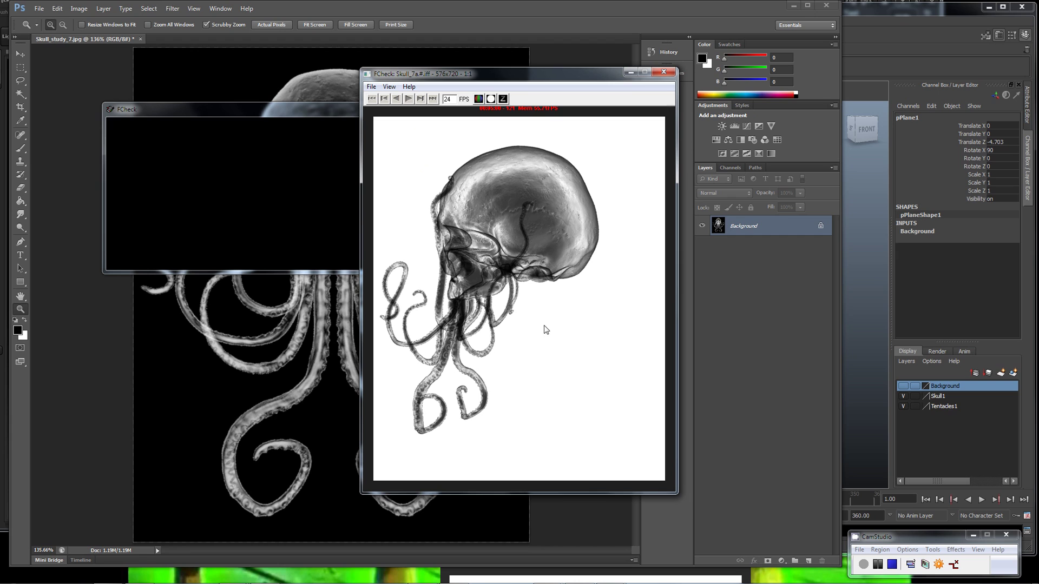
left_click_drag(538, 325, 535, 191)
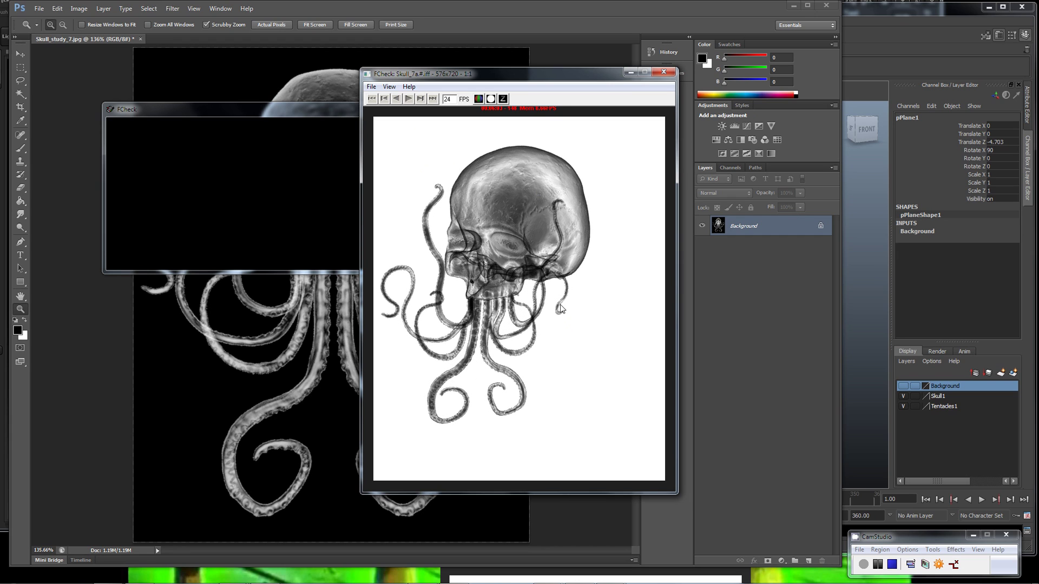
left_click_drag(560, 309, 520, 245)
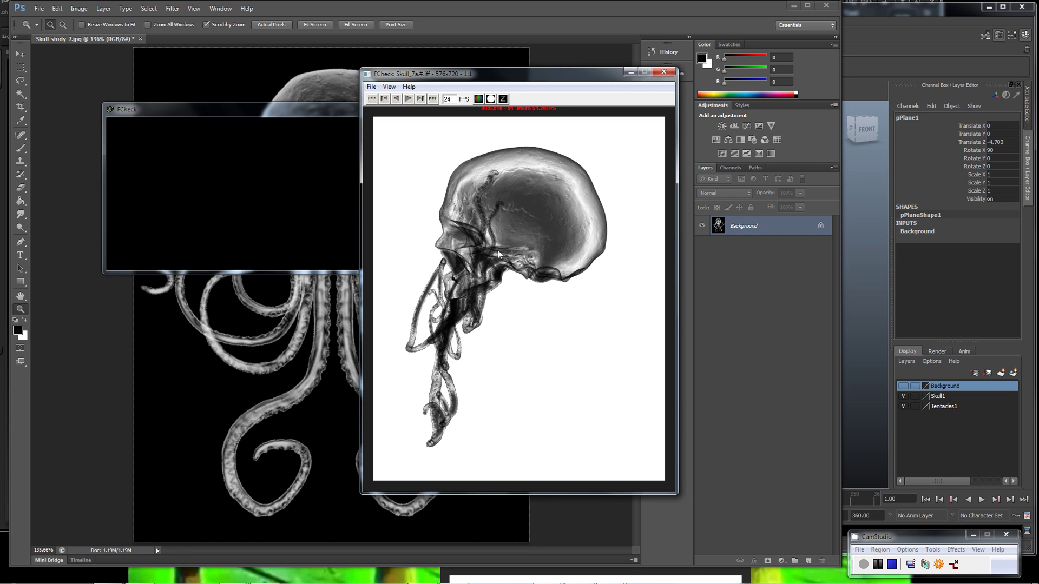
left_click_drag(559, 283, 531, 206)
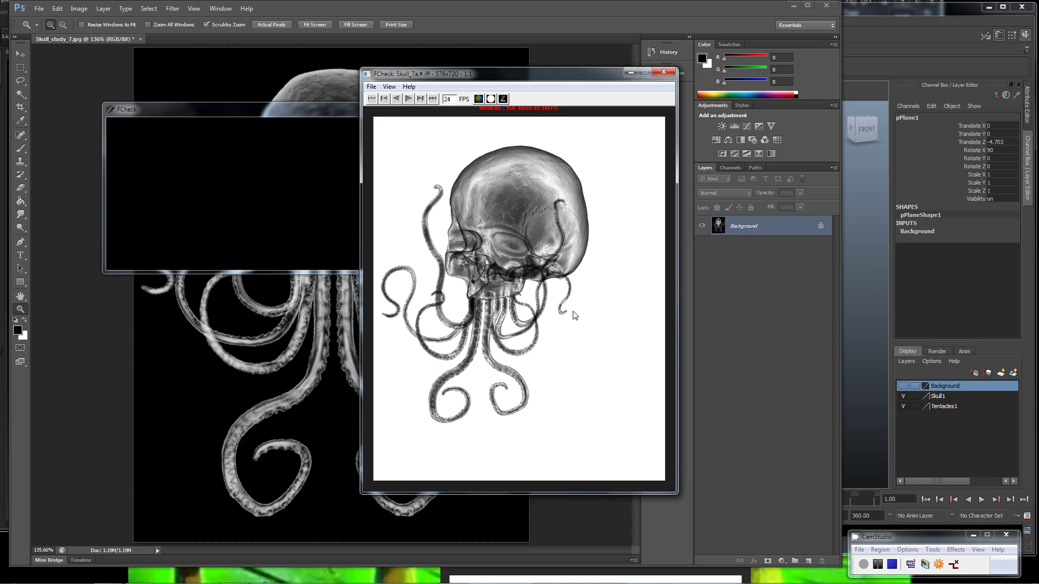
left_click_drag(572, 317, 536, 327)
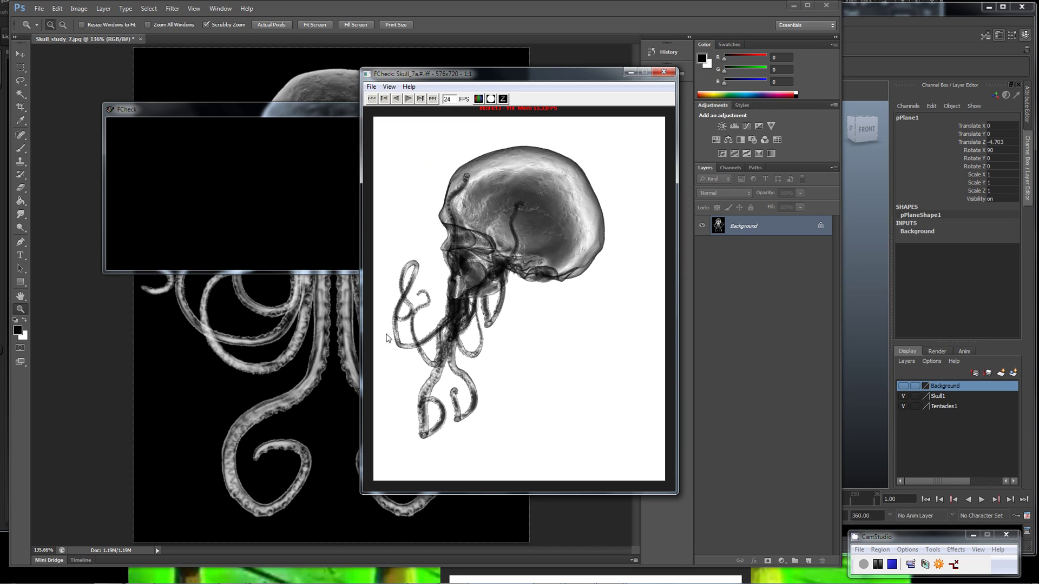
left_click_drag(519, 324, 561, 368)
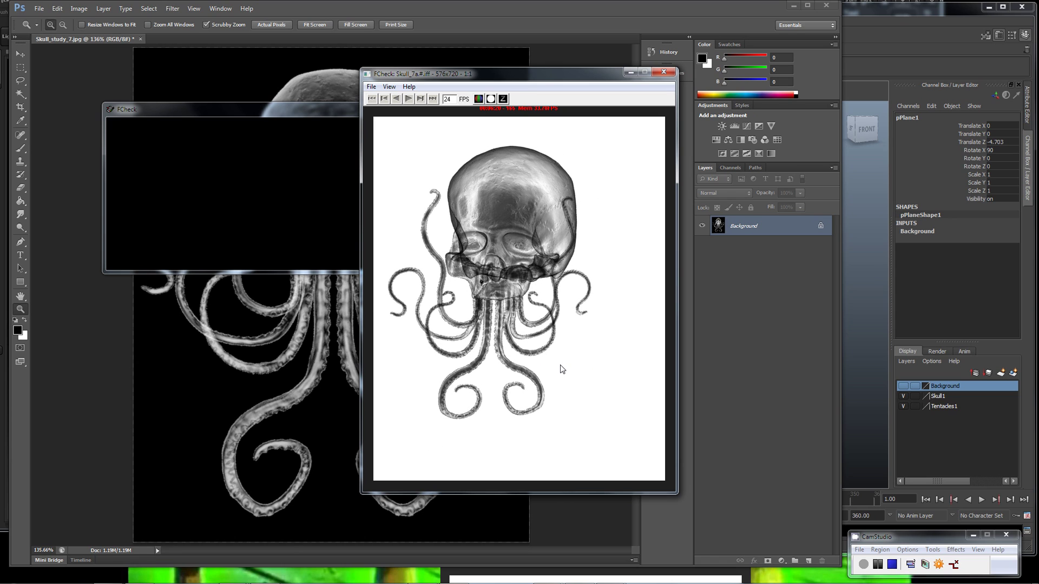
left_click(664, 73)
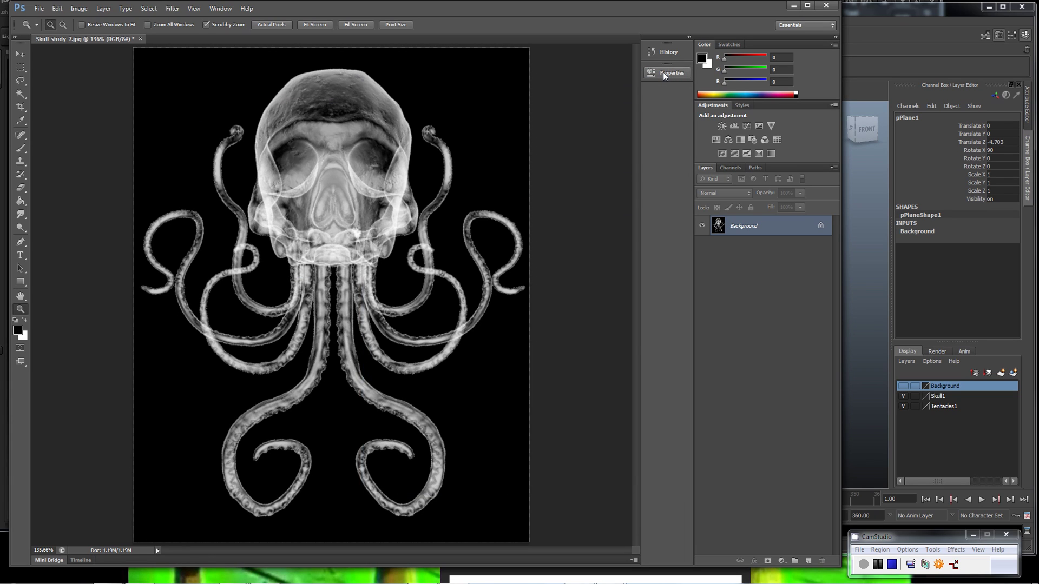
Bring up the Maya scene and select the directional light, camera, skull and tentacles in turn, then deselect
left_click(793, 6)
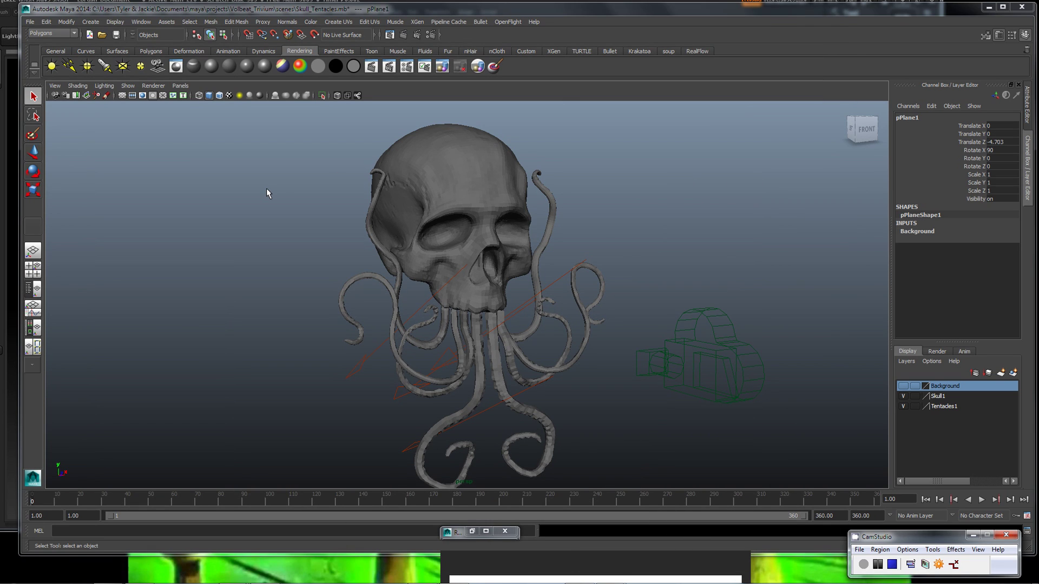
left_click_drag(266, 188, 293, 198, "alt")
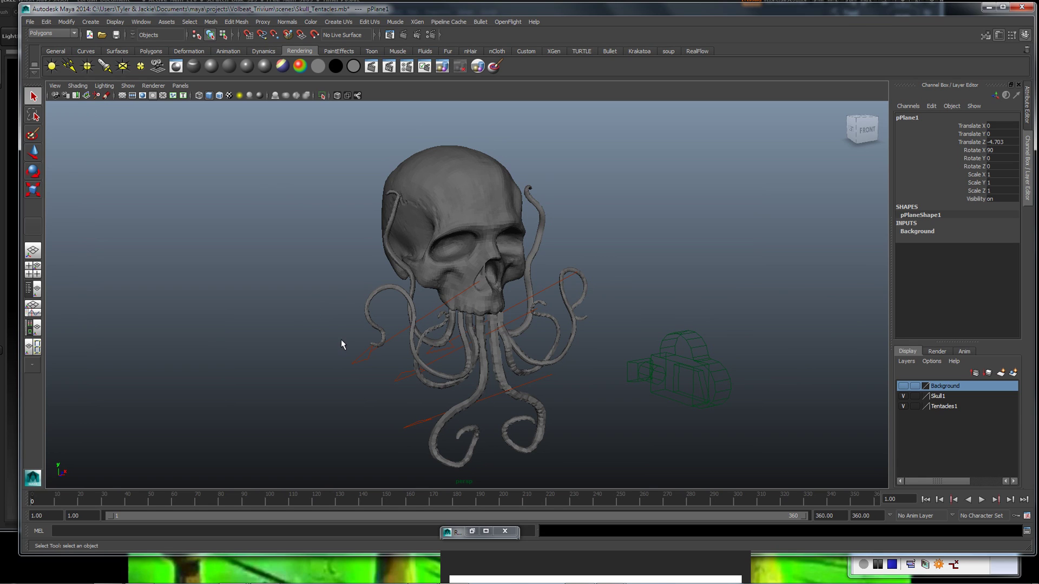
left_click_drag(362, 362, 362, 366)
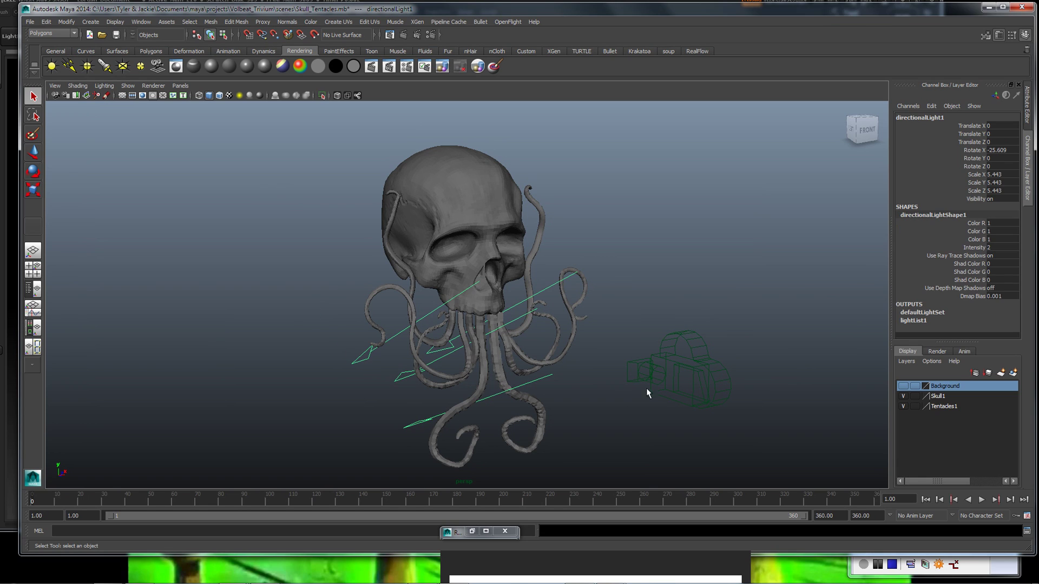
left_click(677, 380)
left_click(508, 215)
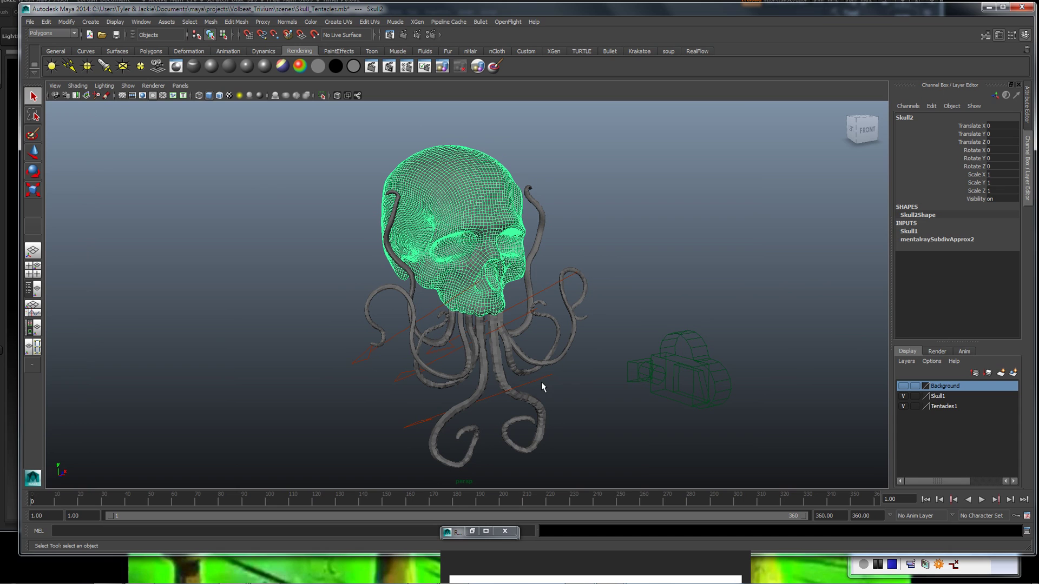
left_click(540, 414)
left_click(454, 203)
left_click_drag(317, 249, 348, 231, "alt")
left_click(348, 232)
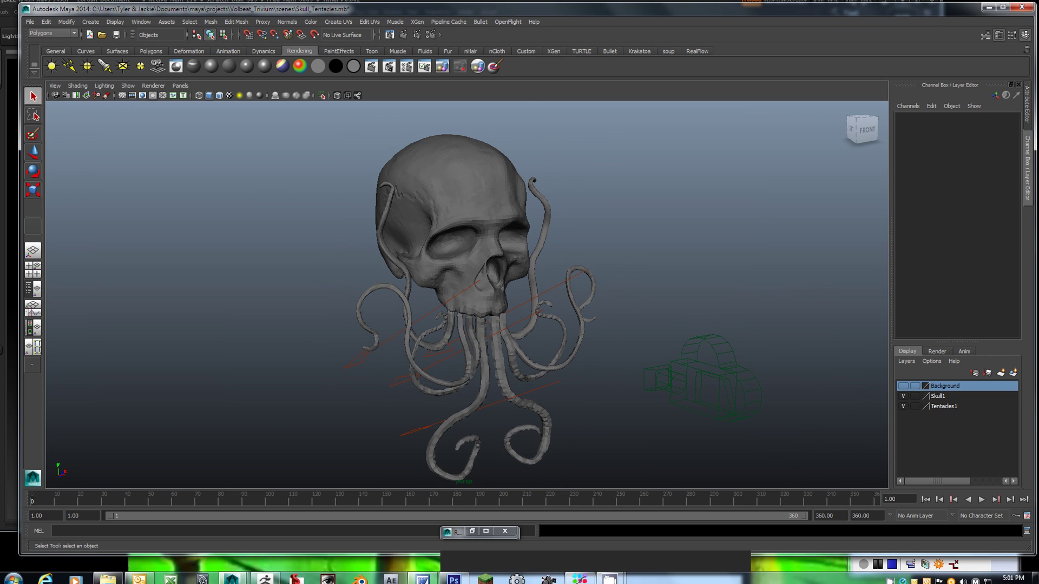
Smooth the skull's forehead crack and nasal/upper-teeth detail in ZBrush, then minimise ZBrush
left_click(265, 574)
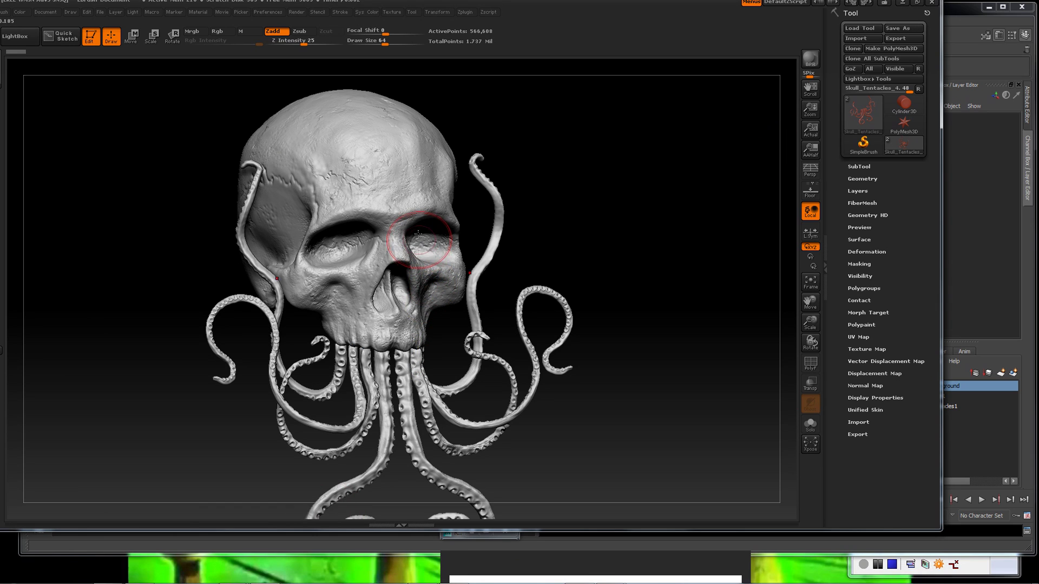
mouse_move(355, 170)
left_mouse_down("shift")
mouse_move(413, 158)
mouse_move(347, 163)
mouse_move(412, 157)
mouse_move(330, 189)
left_mouse_up("shift")
mouse_move(326, 297)
left_mouse_down("shift")
mouse_move(352, 320)
mouse_move(385, 306)
mouse_move(399, 401)
mouse_move(388, 406)
left_mouse_up("shift")
left_click(901, 4)
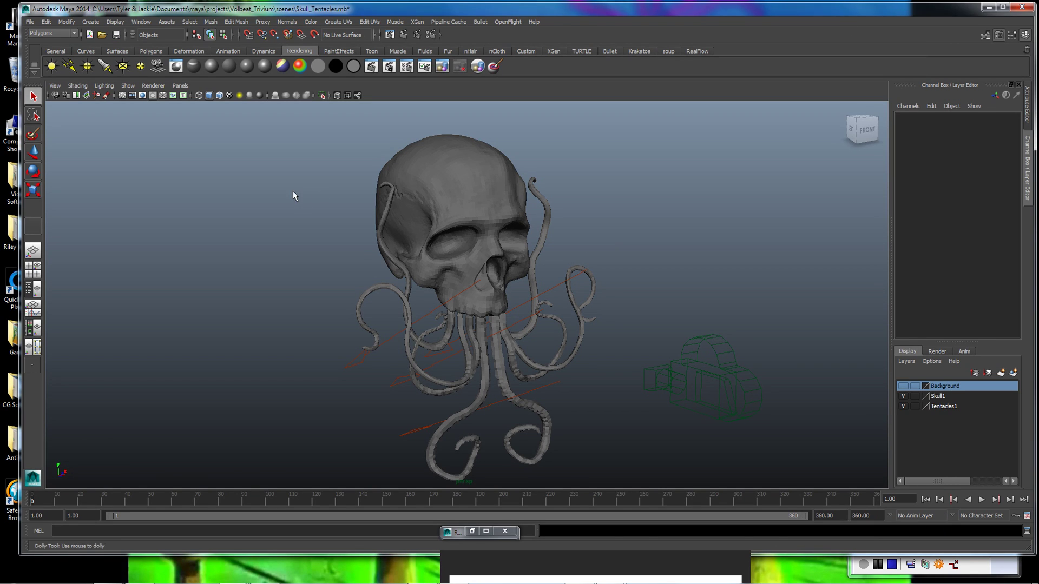
Zoom and orbit around the skull, then switch to the Hypershade/Persp layout
right_click_drag(293, 191, 459, 205, "alt")
right_click_drag(633, 198, 501, 179, "alt")
left_click_drag(502, 179, 615, 195, "alt")
right_click_drag(553, 187, 599, 187, "alt")
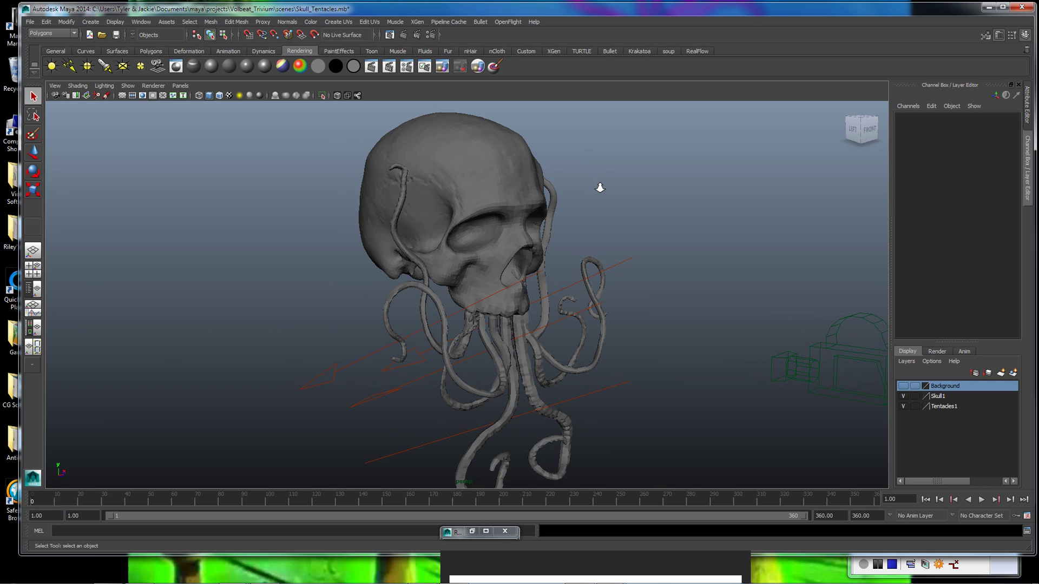
left_click_drag(599, 188, 552, 180, "alt")
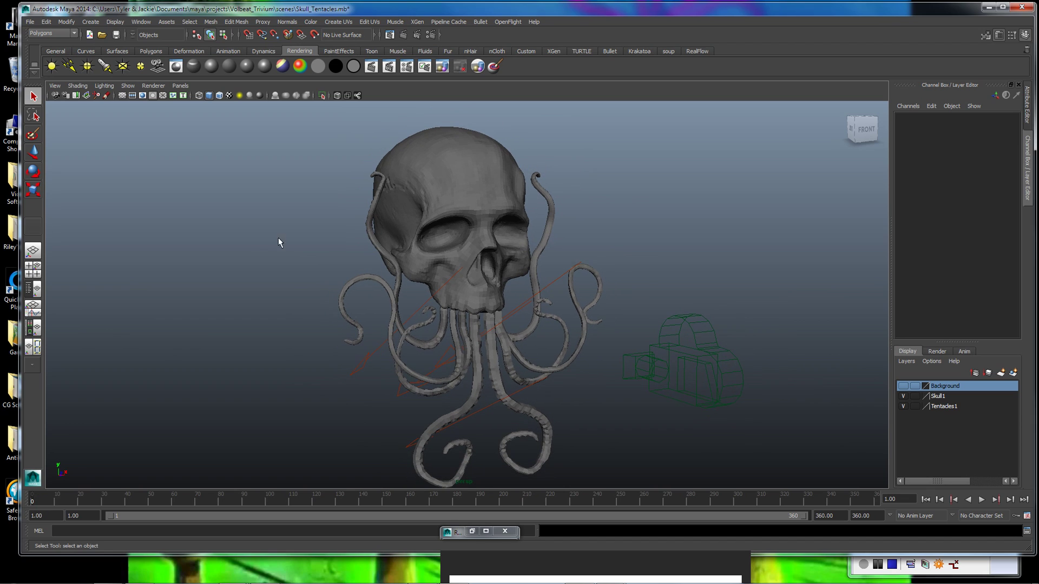
left_click(39, 326)
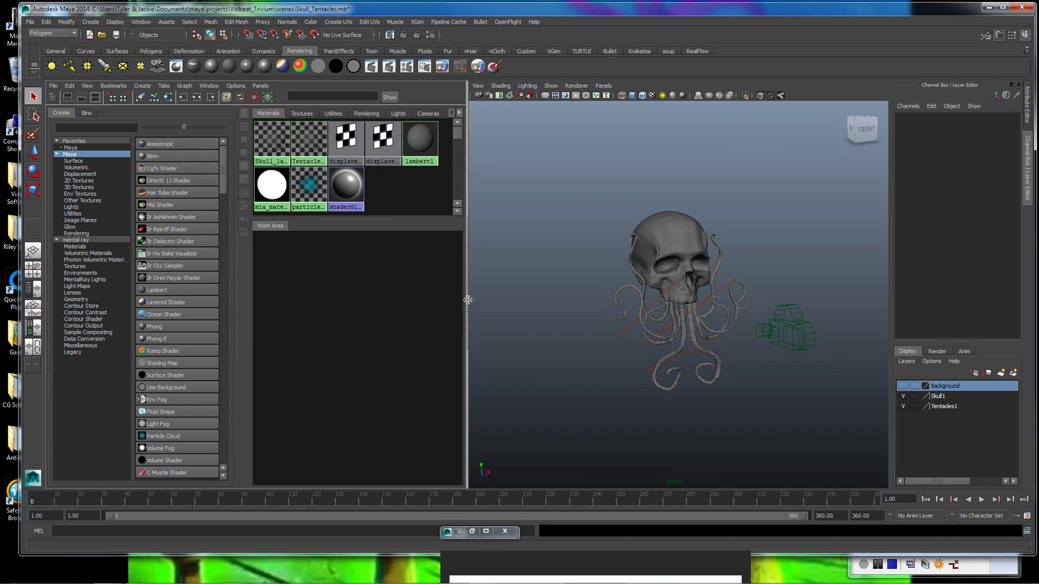
Create two Lambert materials, lambert6 and lambert7, stacked in the Hypershade work area
left_click_drag(468, 299, 598, 299)
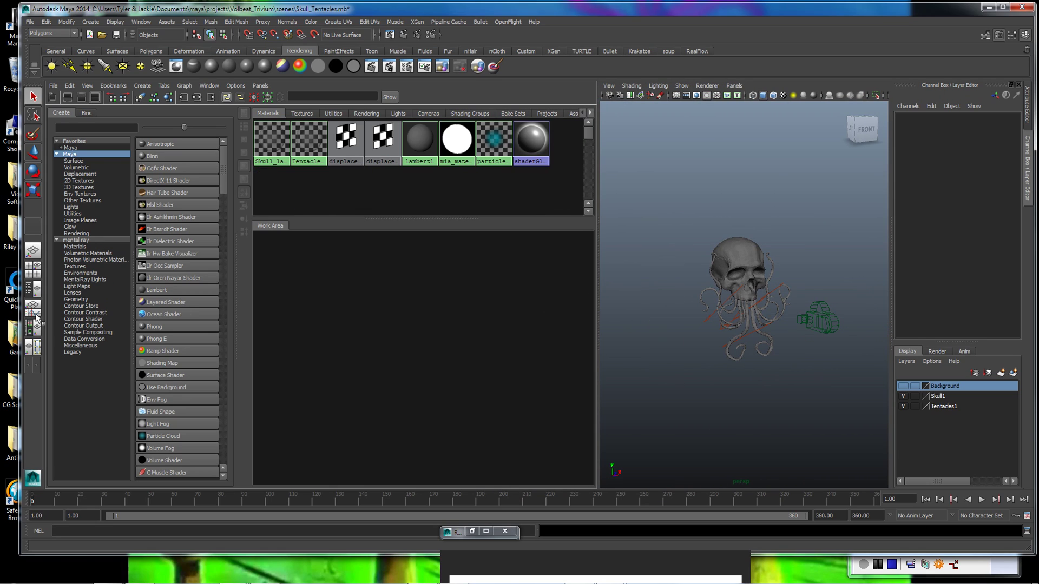
left_click(36, 326)
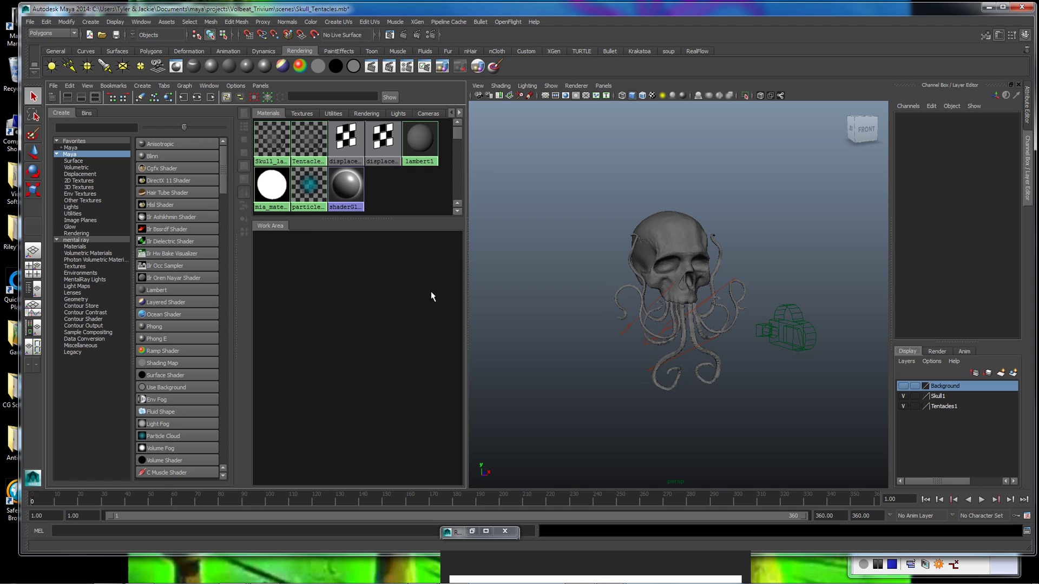
left_click_drag(467, 293, 588, 293)
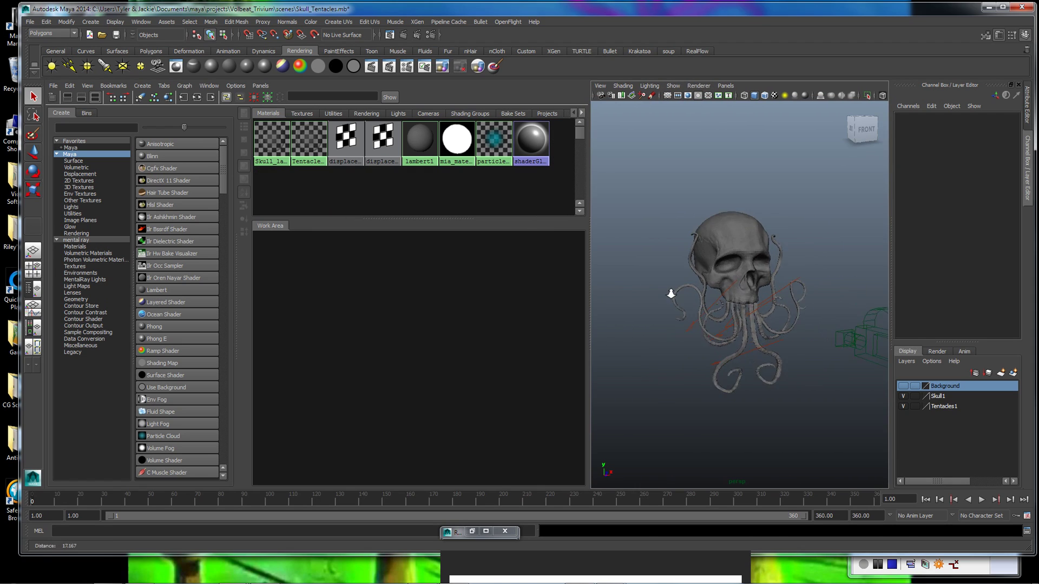
scroll(671, 294, "up", 5)
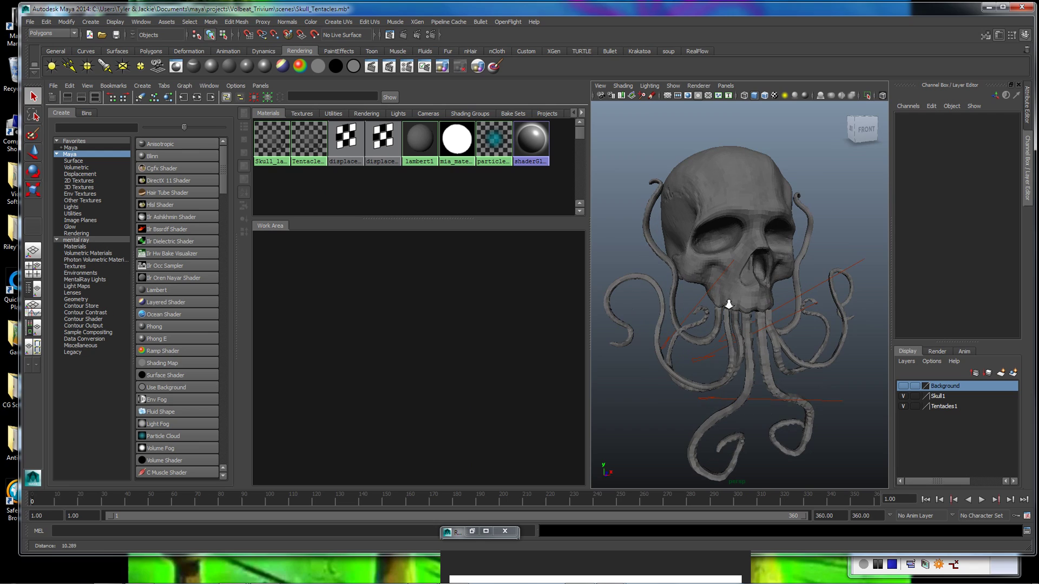
left_click(183, 291)
left_click(182, 291)
left_click_drag(328, 280, 460, 300)
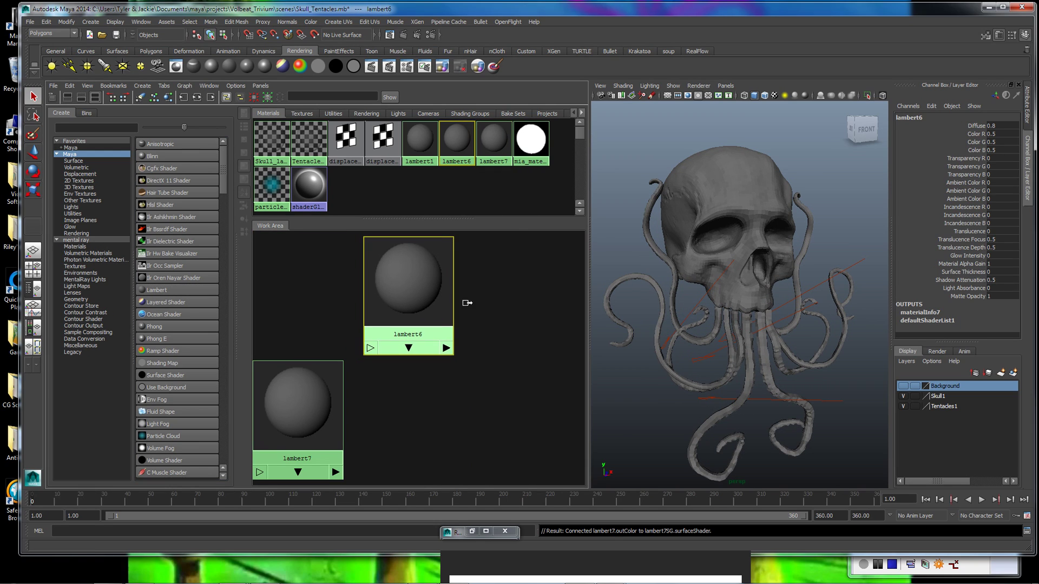
scroll(385, 304, "down", 3)
left_click_drag(409, 326, 441, 300)
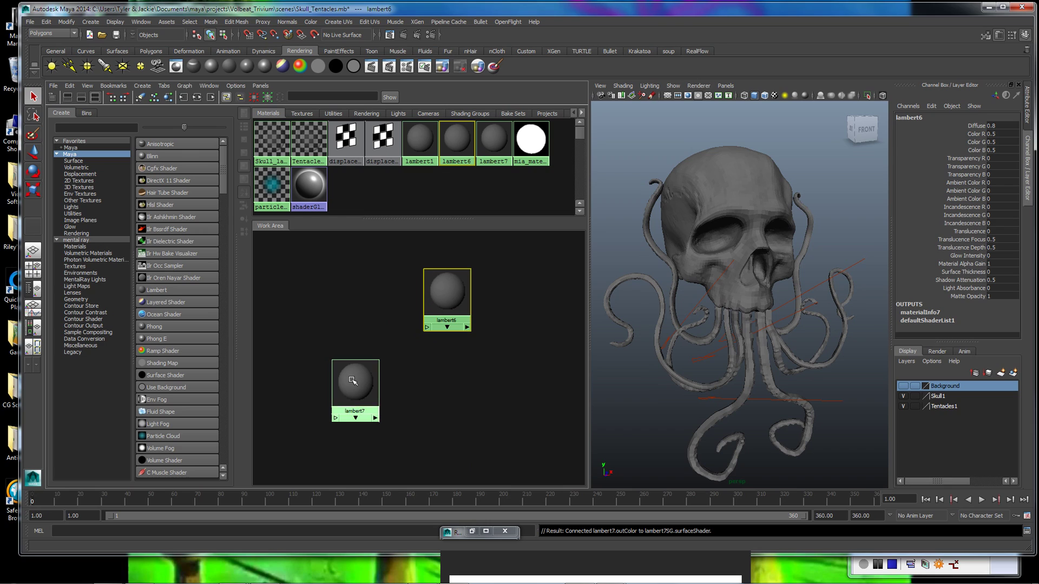
left_click_drag(351, 380, 449, 367)
Rename lambert6 to Skull_2 and lambert7 to Tentacles_2 in the Attribute Editor
left_click(448, 303)
double_click(448, 303)
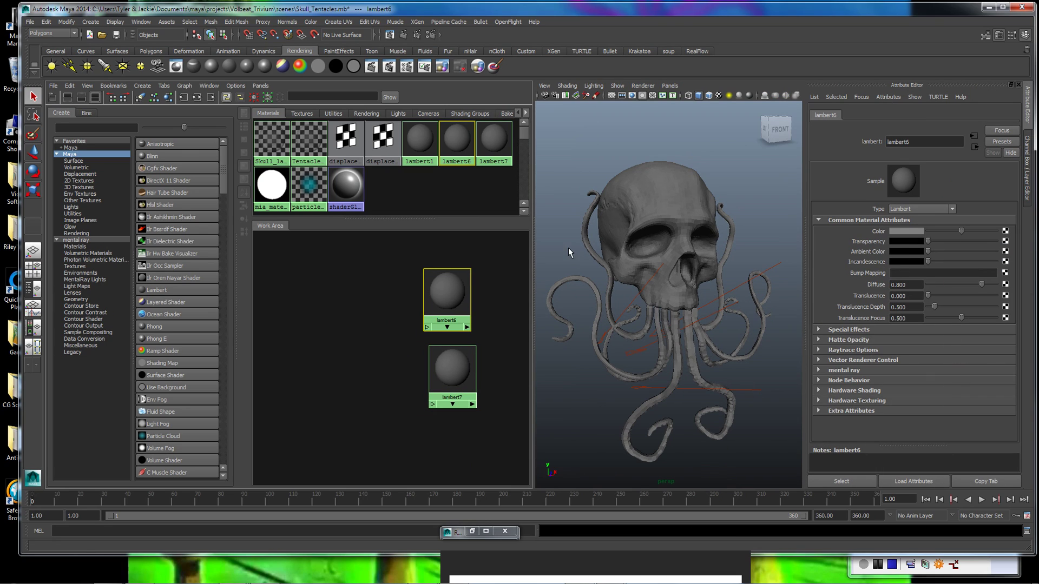
double_click(907, 145)
type("Skull_2")
key("Return")
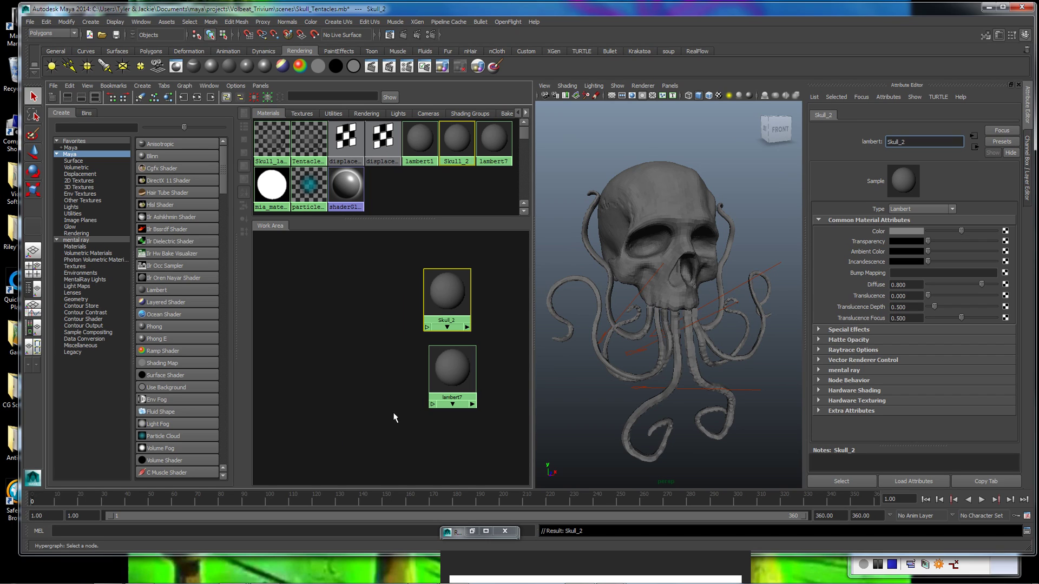
left_click(451, 371)
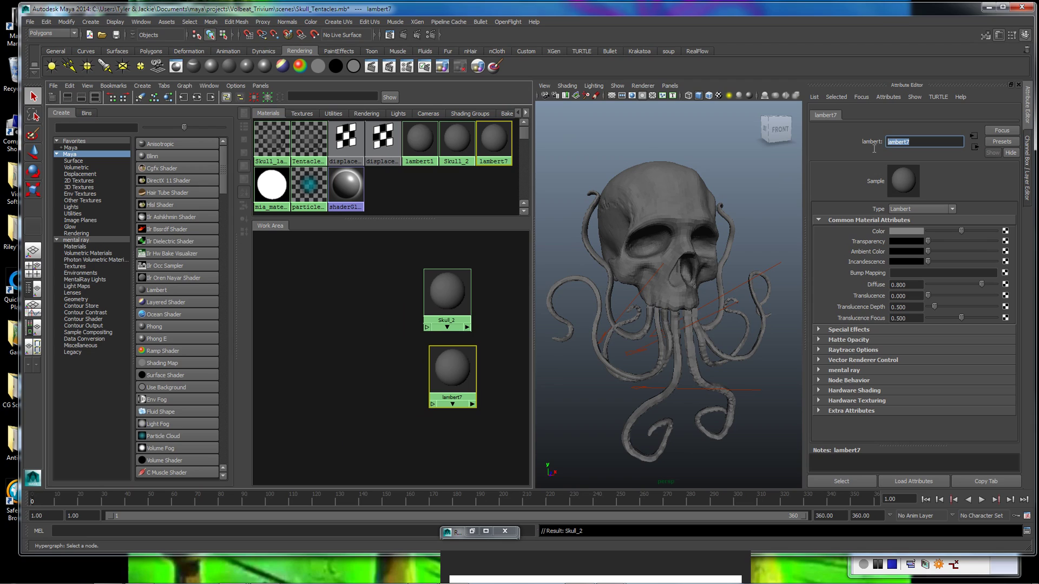
type("Tentacles_2")
key("Return")
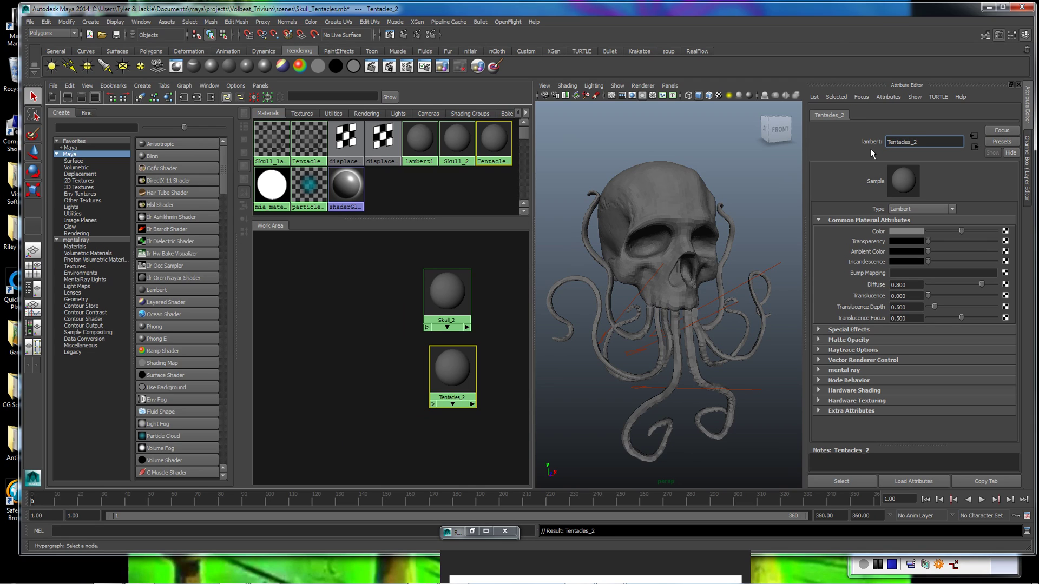
Assign Skull_2 to the skull mesh and Tentacles_2 to the tentacle meshes
left_click_drag(442, 290, 444, 289)
left_click(646, 176)
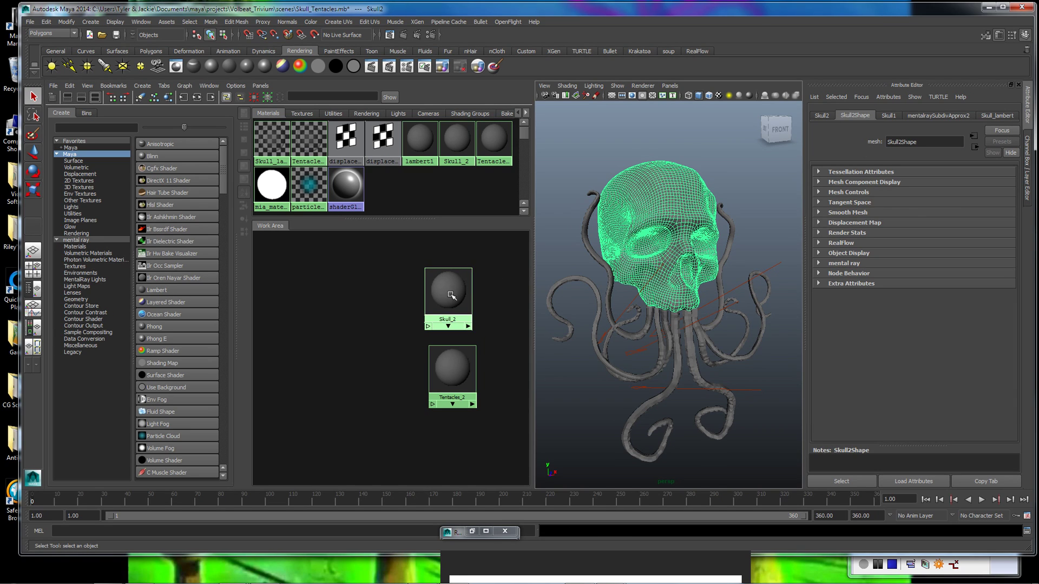
right_click_drag(450, 295, 449, 276)
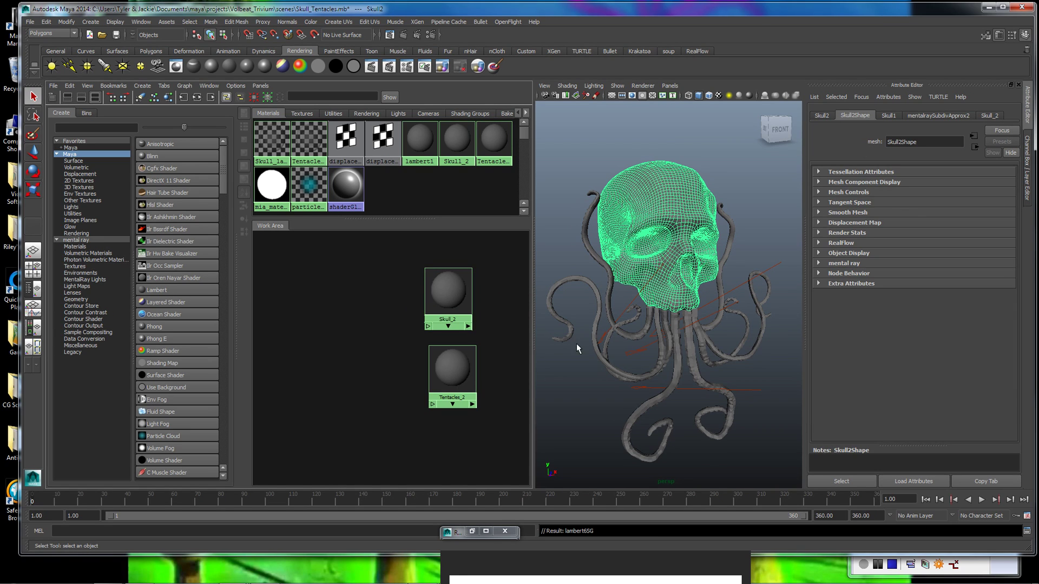
left_click(553, 291)
right_click_drag(453, 373, 452, 357)
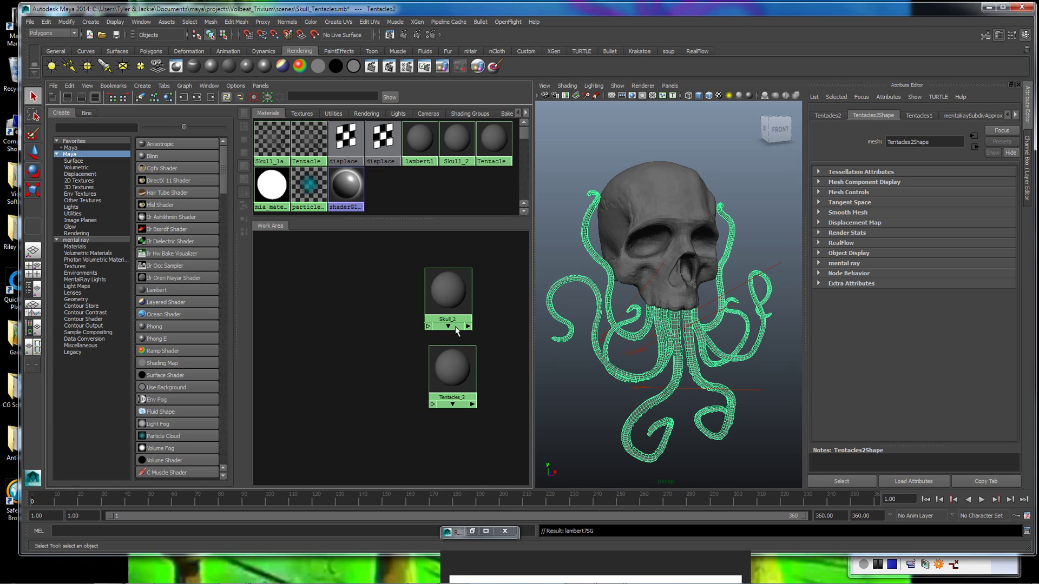
Widen the shader panel and drag a displacement texture from the Textures swatches over Skull_2
left_click(456, 299)
left_click_drag(456, 299, 458, 299)
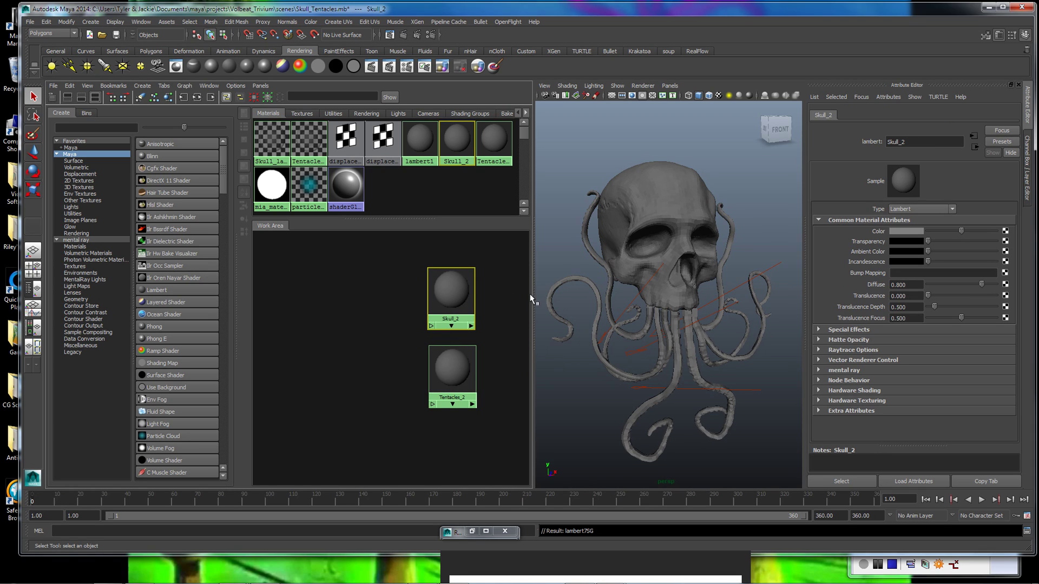
left_click_drag(534, 299, 564, 300)
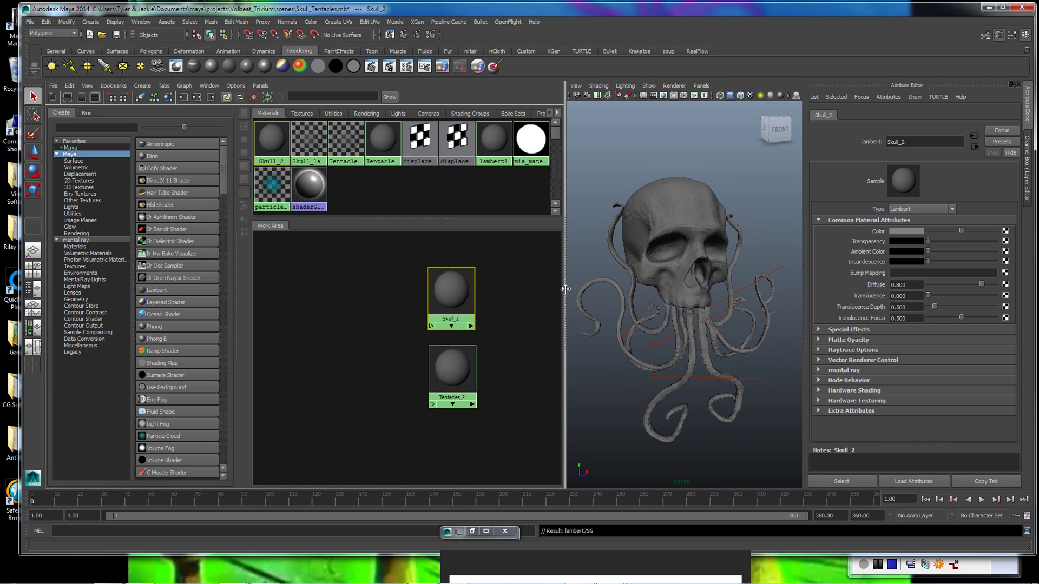
left_click(301, 114)
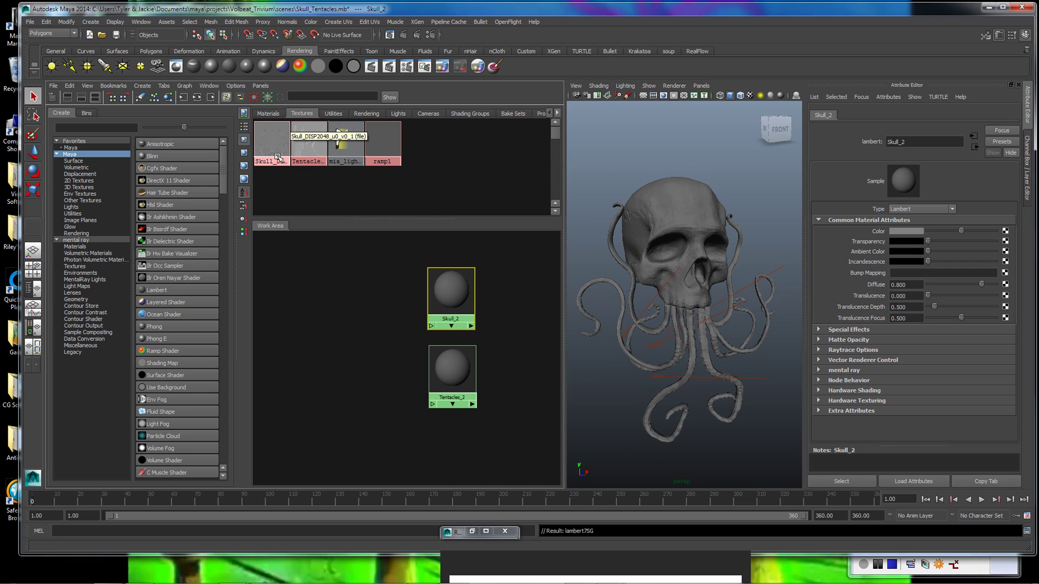
middle_click_drag(316, 146, 451, 301)
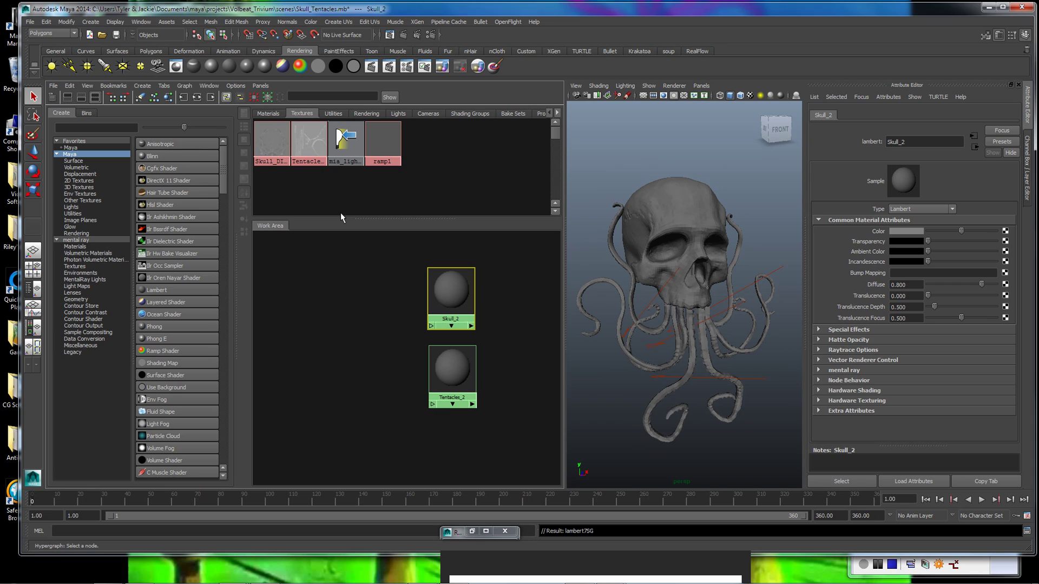
Connect the Skull_DISP file texture as displacement on the skull's lambert6SG shading group
left_click(197, 97)
left_click(450, 287)
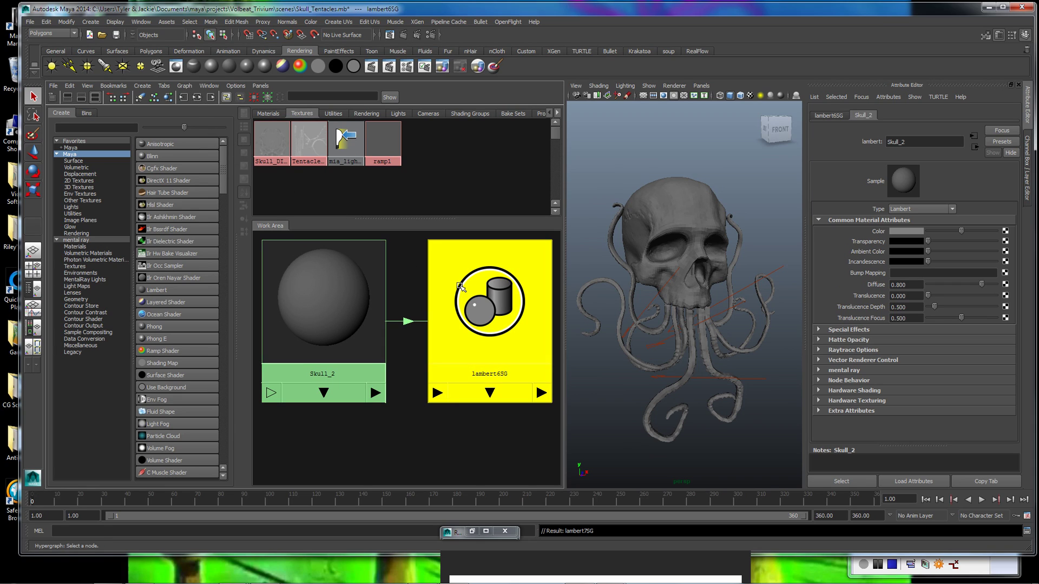
left_click(830, 115)
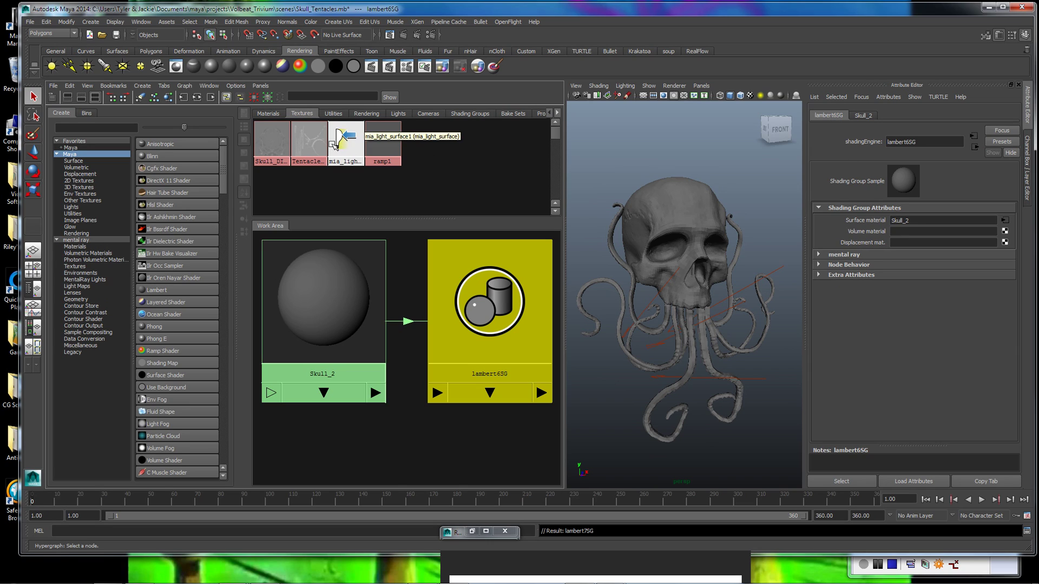
middle_click_drag(263, 143, 855, 250)
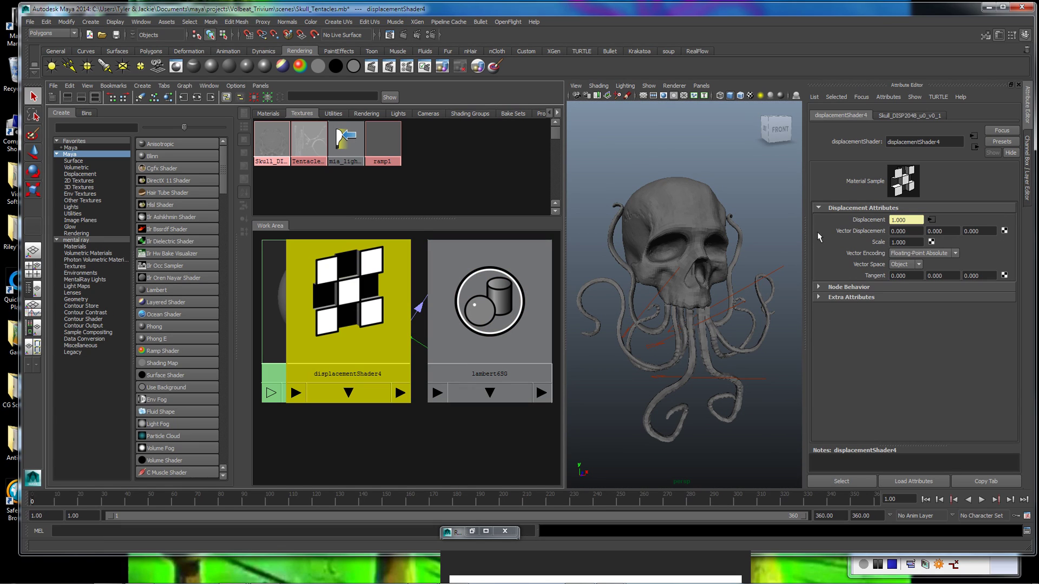
Connect Tentacles_DISP as displacement on the tentacles' lambert7SG, then clear the graph
left_click(271, 114)
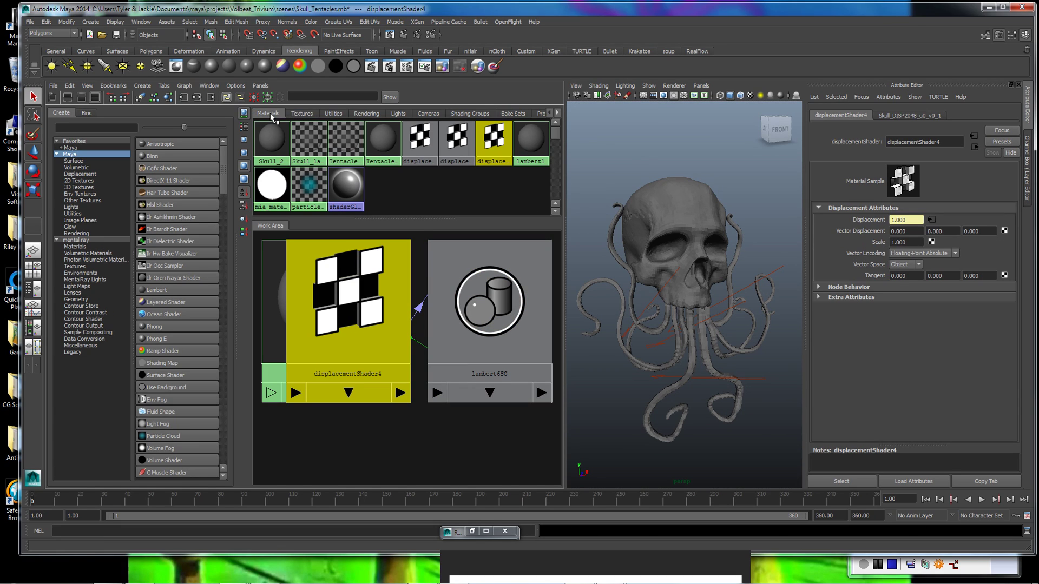
left_click(378, 138)
left_click(198, 98)
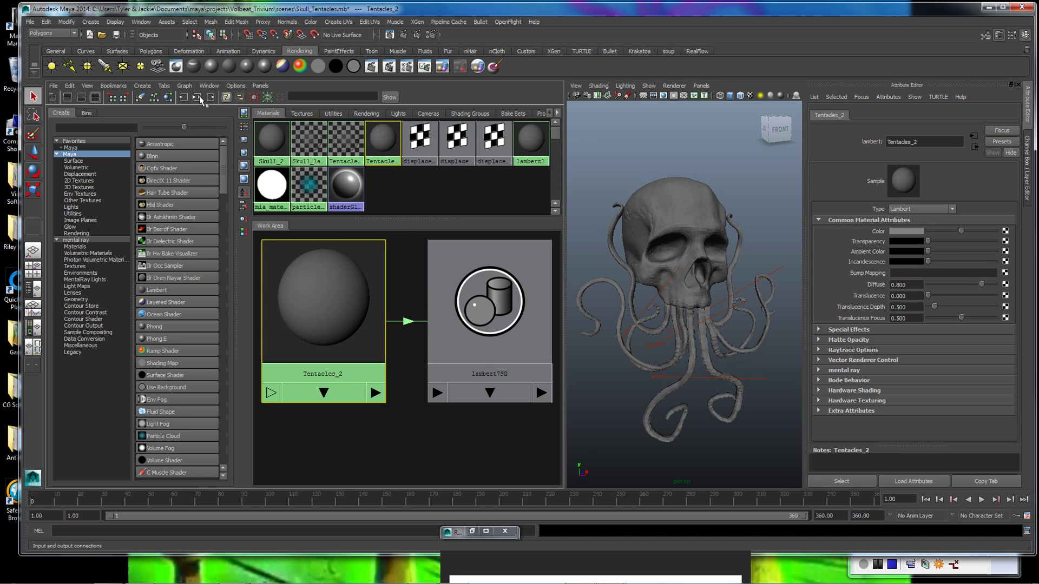
left_click(489, 307)
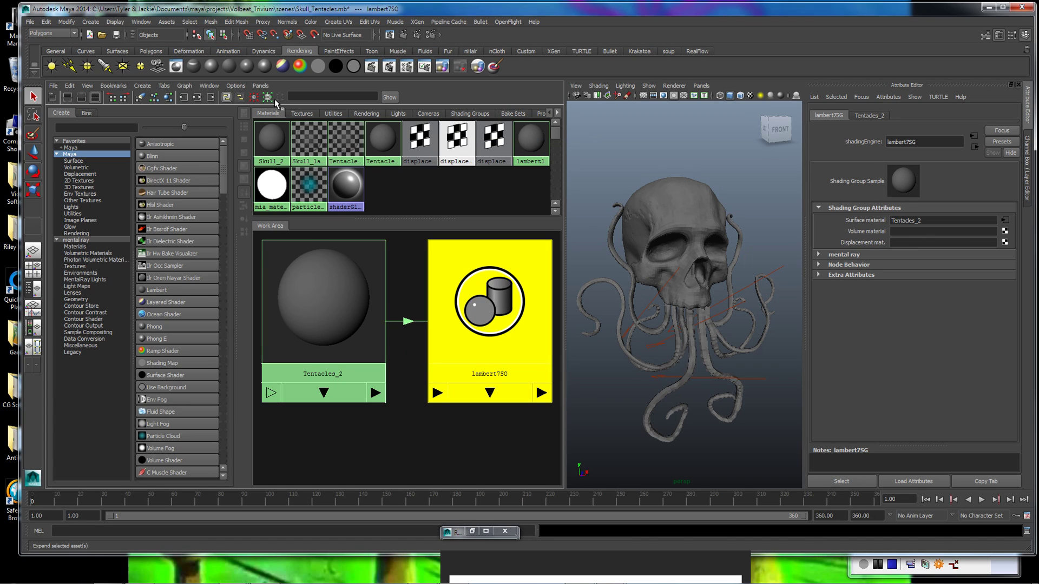
left_click(301, 113)
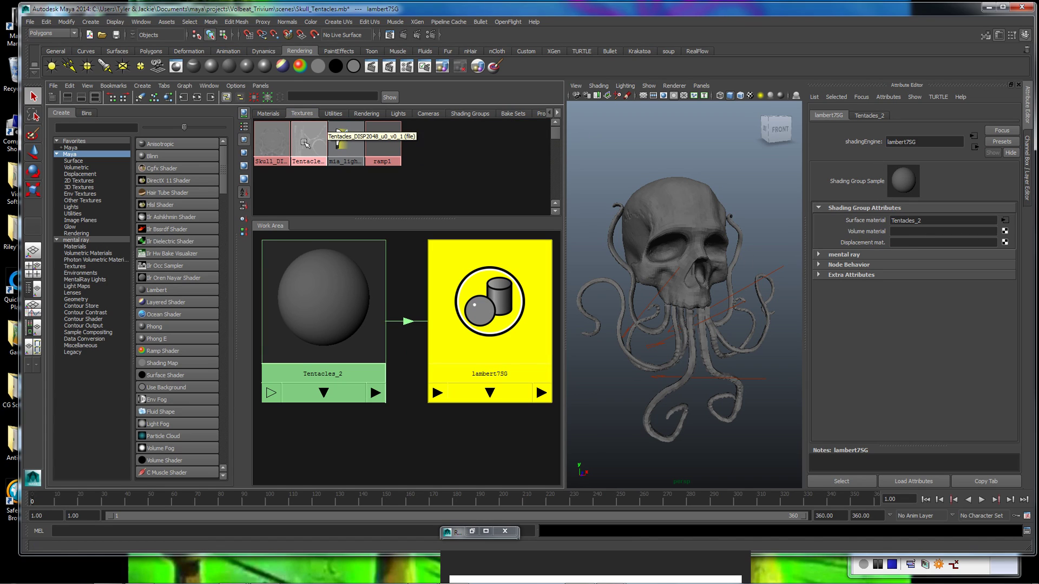
middle_click_drag(305, 143, 826, 243)
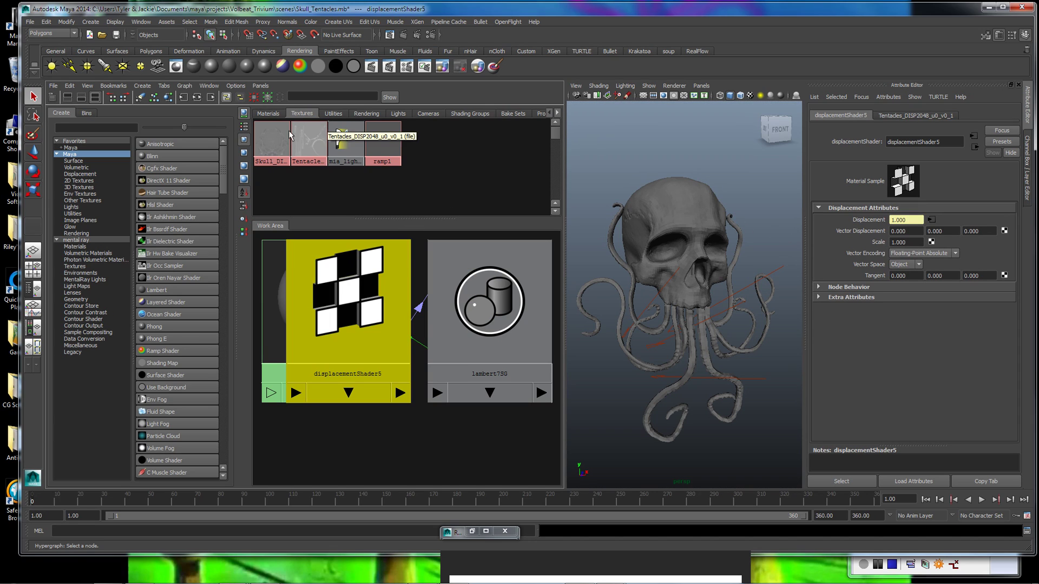
left_click(275, 114)
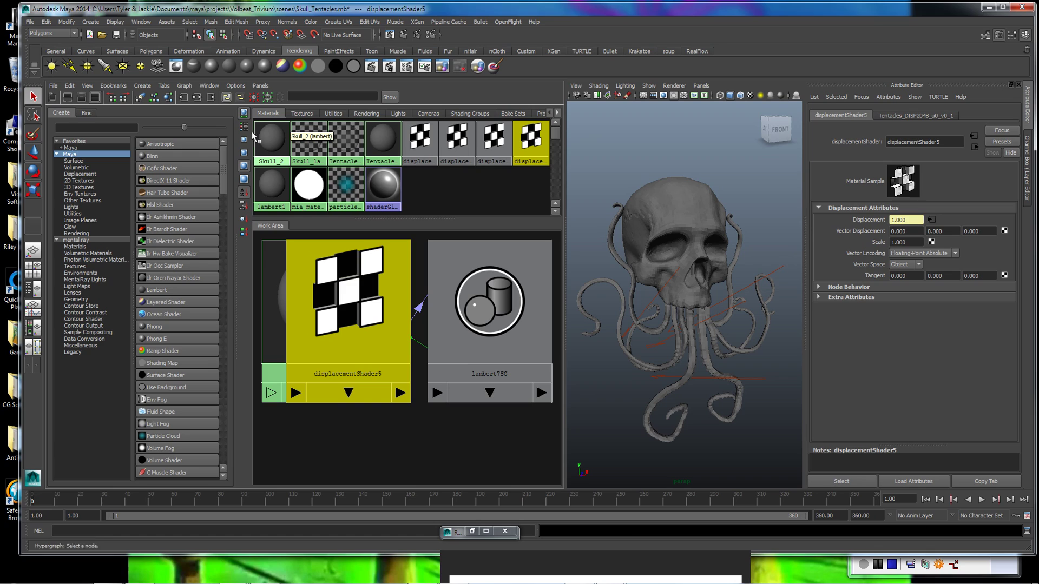
left_click(142, 98)
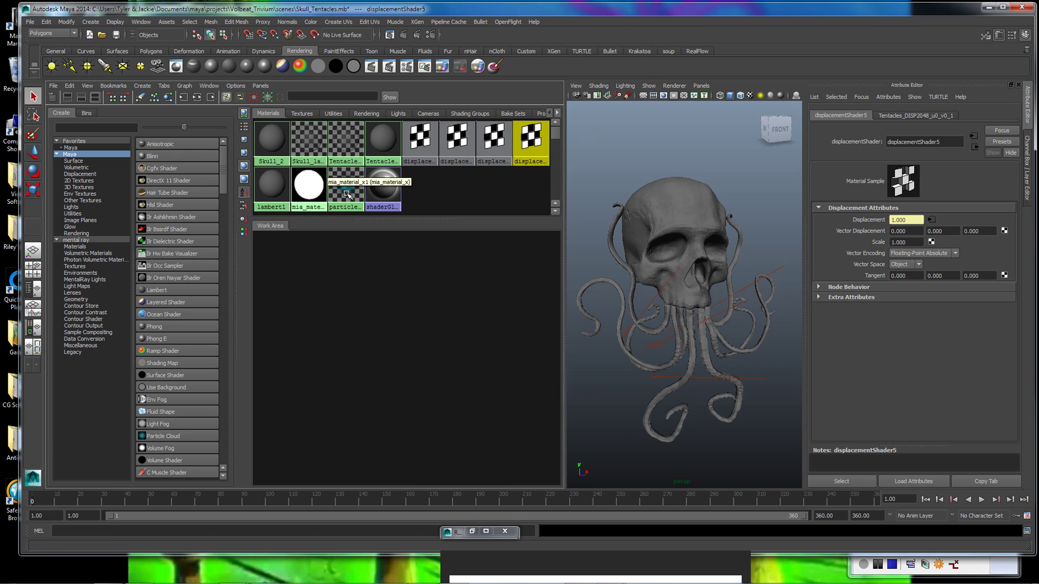
Render the current frame with mental ray in Render View, then minimise the render window
left_click(275, 146)
left_click(377, 146)
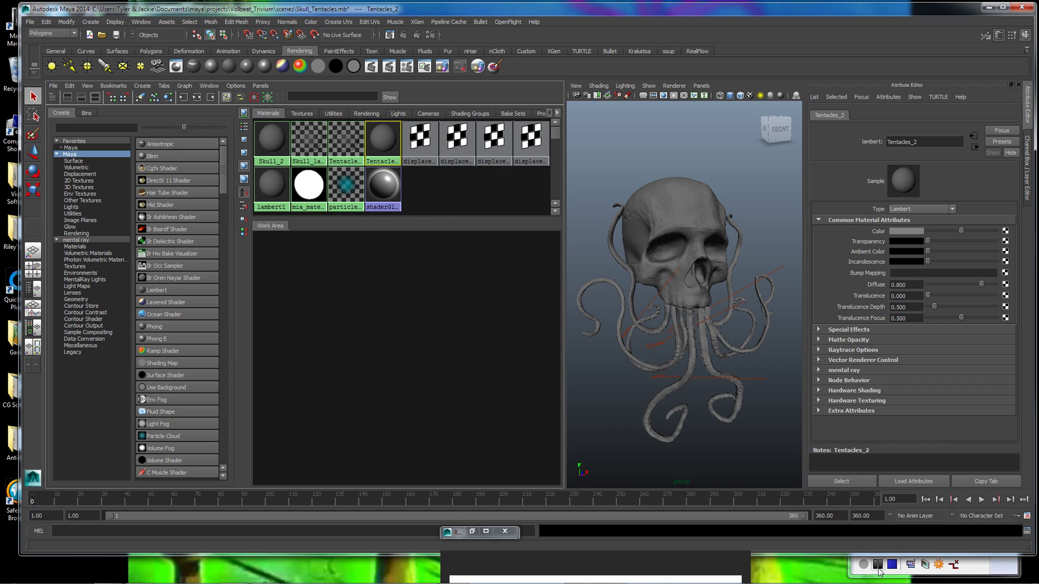
left_click(878, 567)
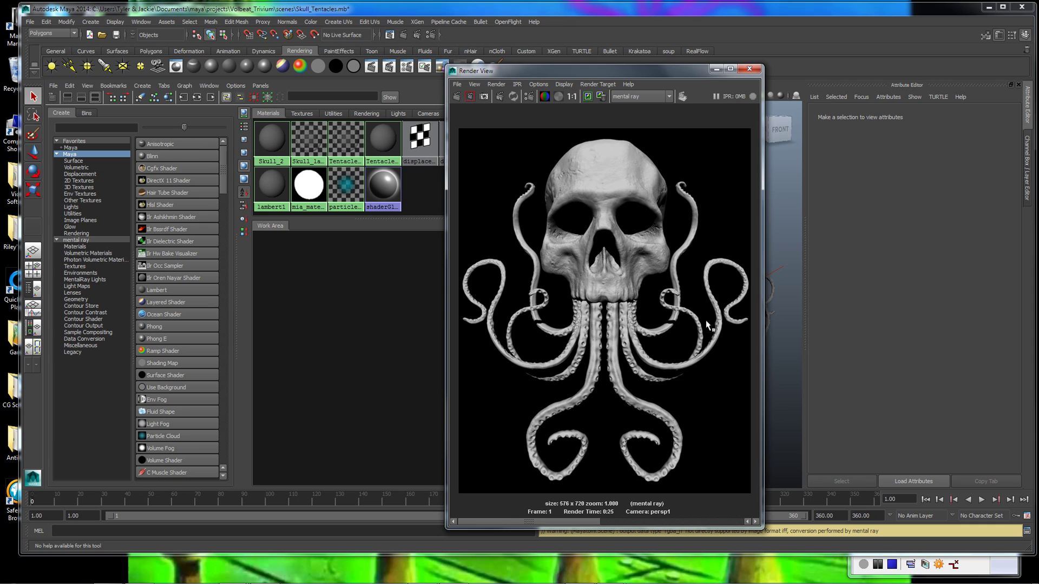
left_click(716, 70)
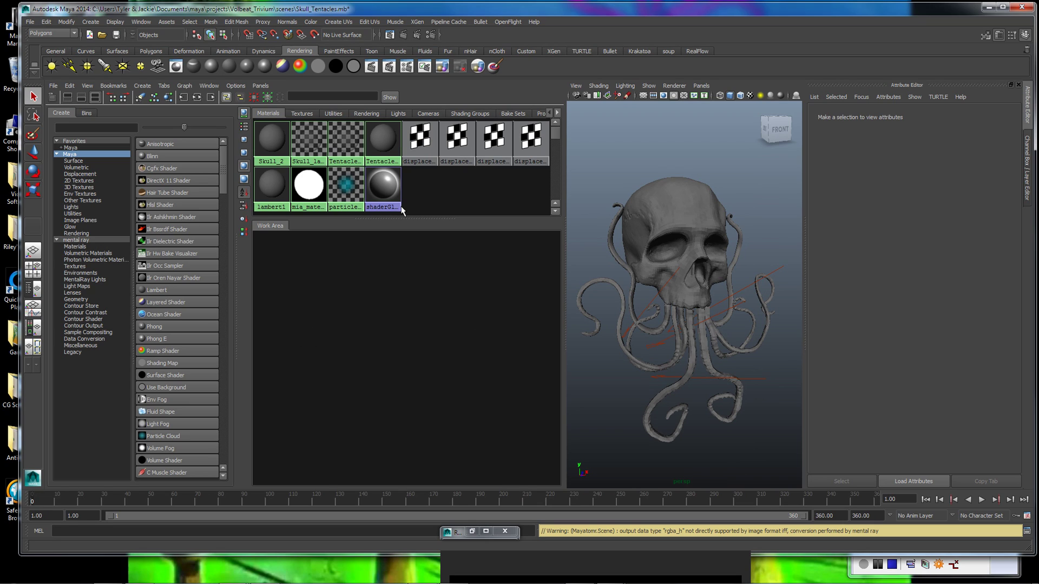
Graph Skull_2's input and output connections, widen the work area, and shift all nodes right
left_click(278, 144)
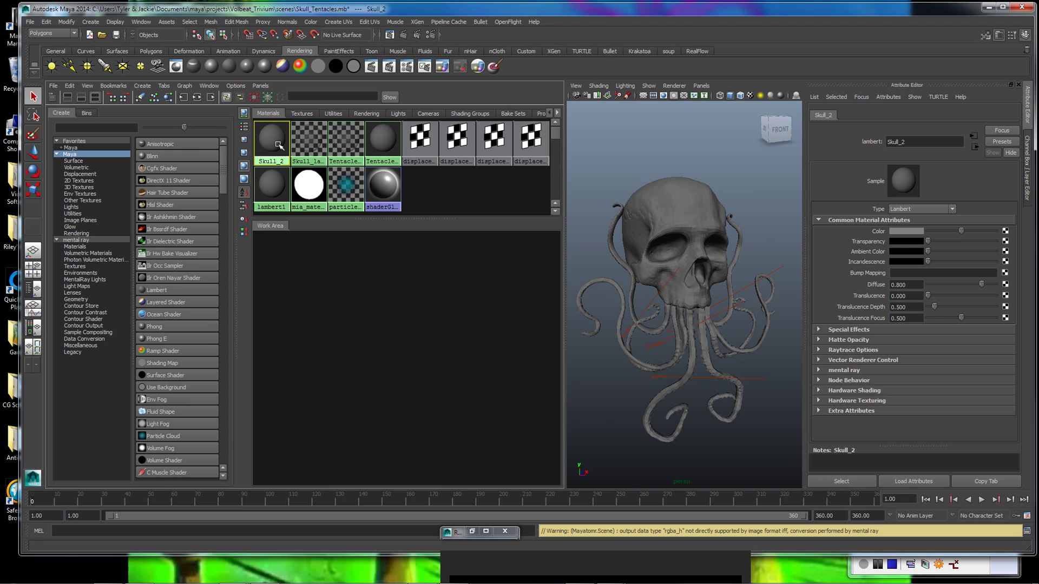
left_click(196, 97)
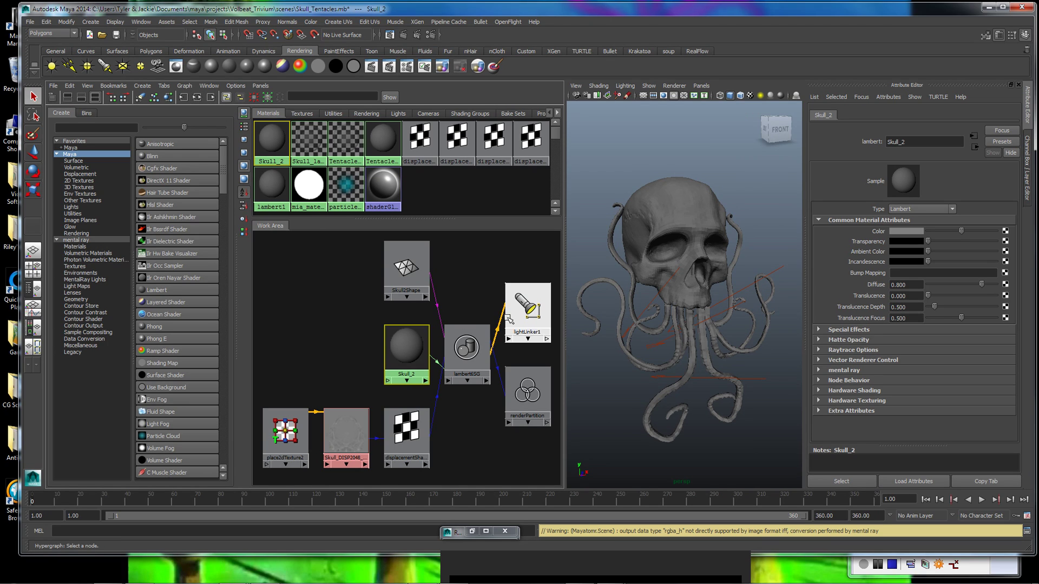
scroll(512, 328, "down", 2)
left_click_drag(564, 346, 644, 346)
left_click_drag(301, 271, 536, 445)
left_click_drag(465, 370, 535, 364)
left_click(419, 338)
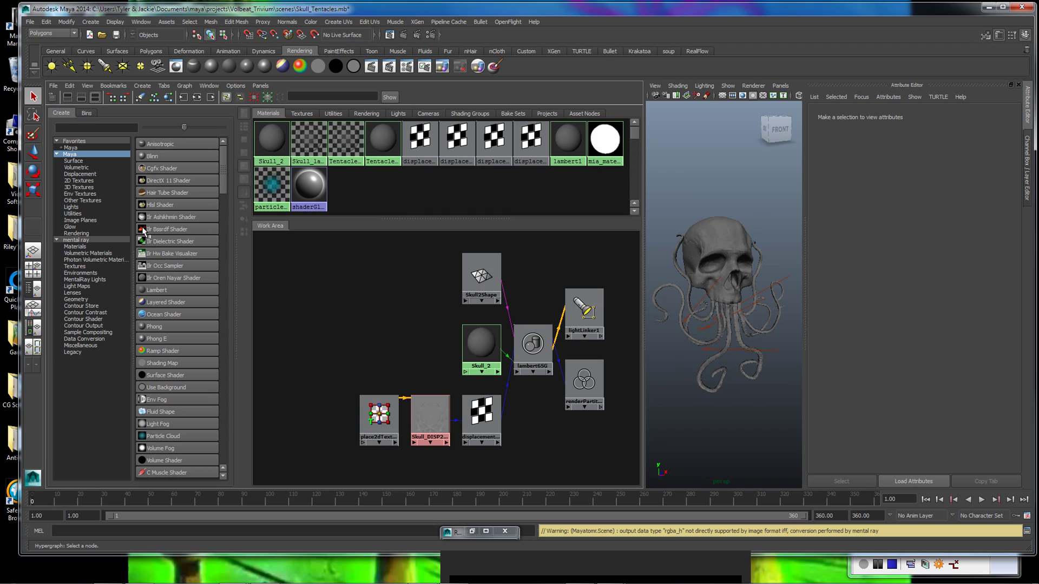
Create a Sampler Info node by searching 'sam' and place samplerInfo2 left of Skull_2
left_click(91, 128)
type("samp")
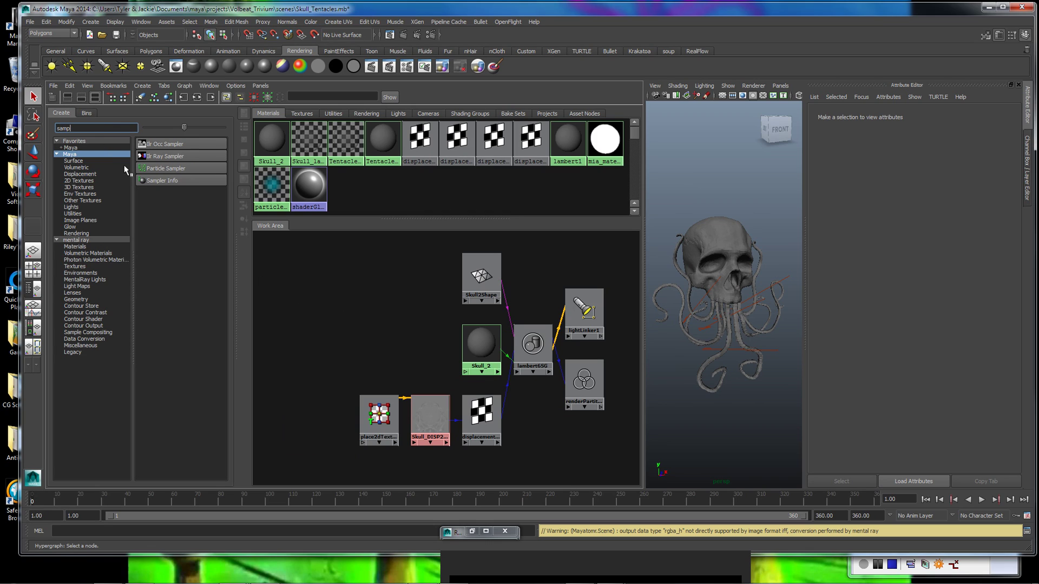
left_click(160, 181)
left_click_drag(273, 259, 363, 352)
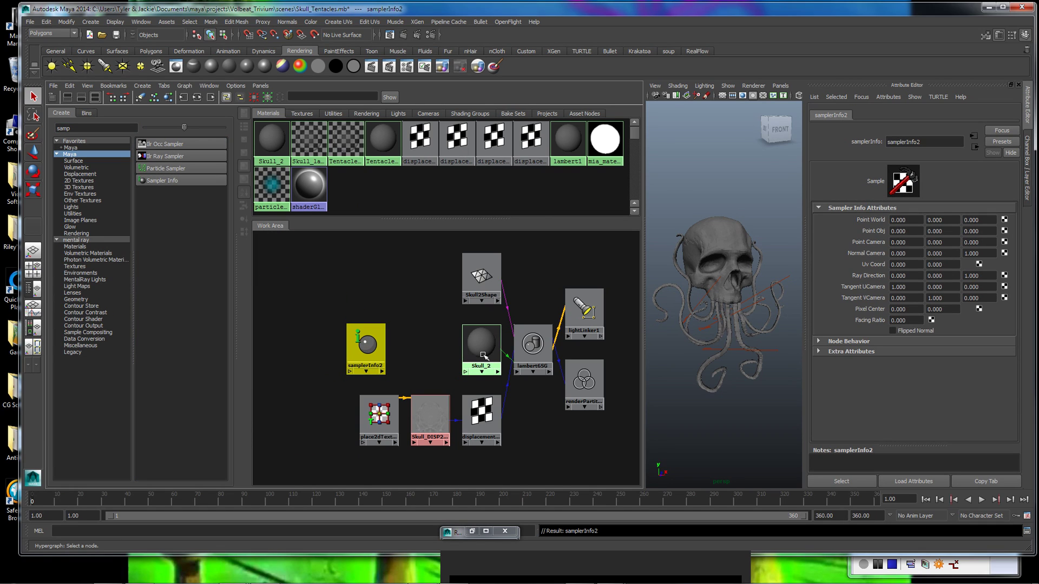
left_click_drag(483, 355, 450, 356)
left_click_drag(372, 357, 357, 357)
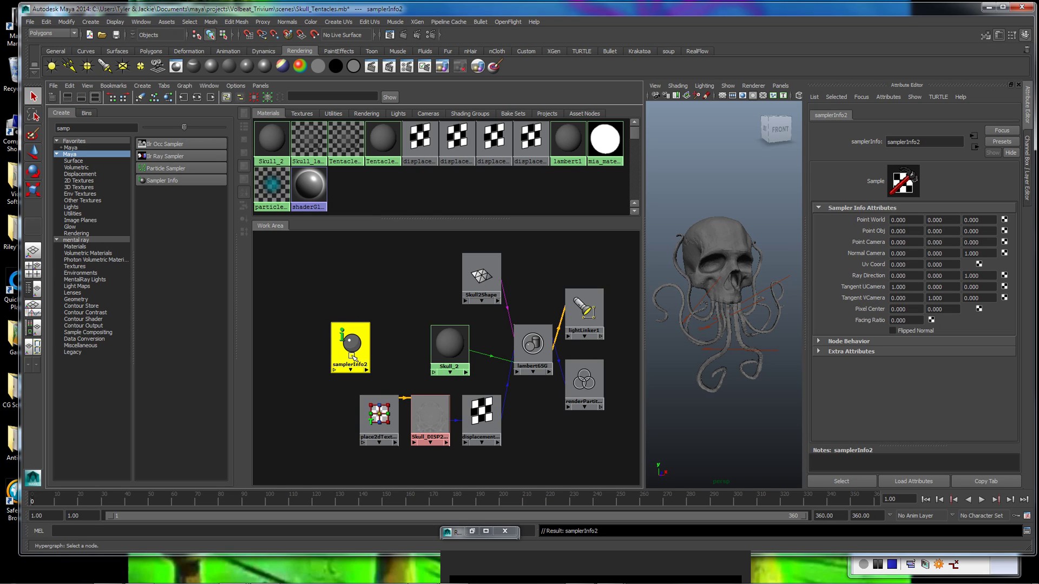
left_click(449, 346)
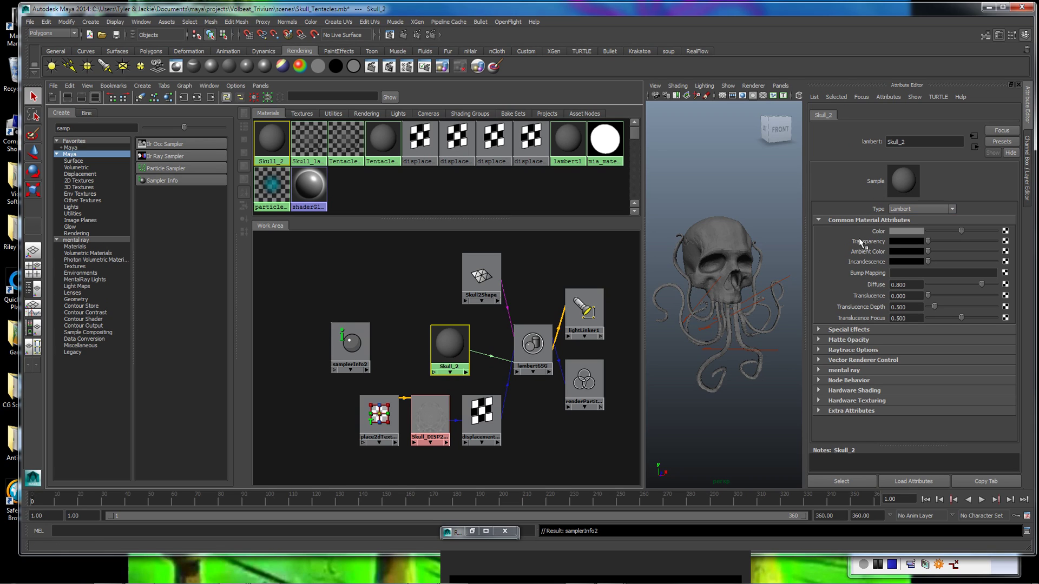
Create a Ramp texture driving Skull_2's transparency and spread out its place2dTexture3 and samplerInfo2 nodes
left_click(1005, 241)
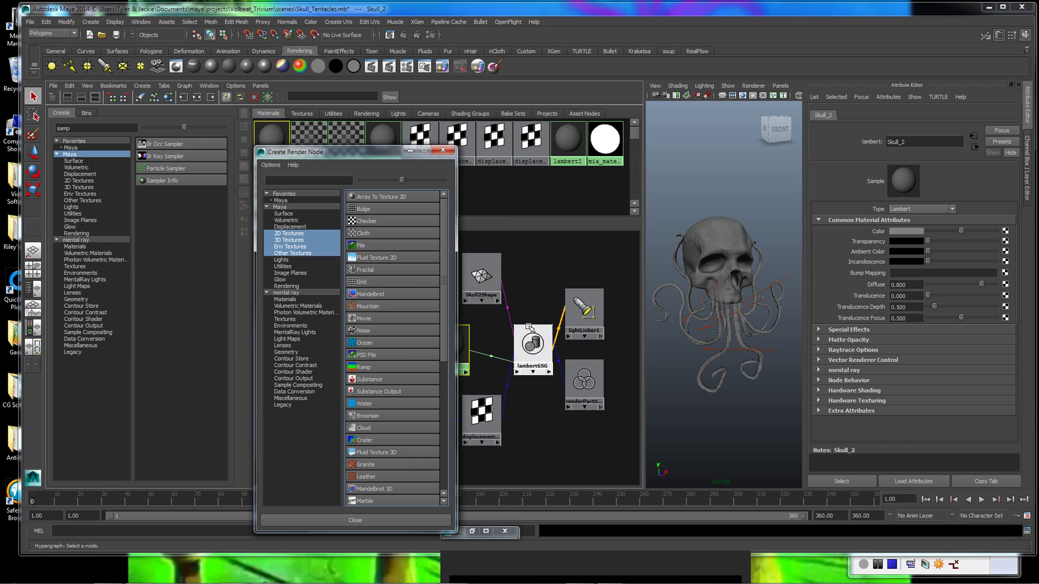
left_click(364, 367)
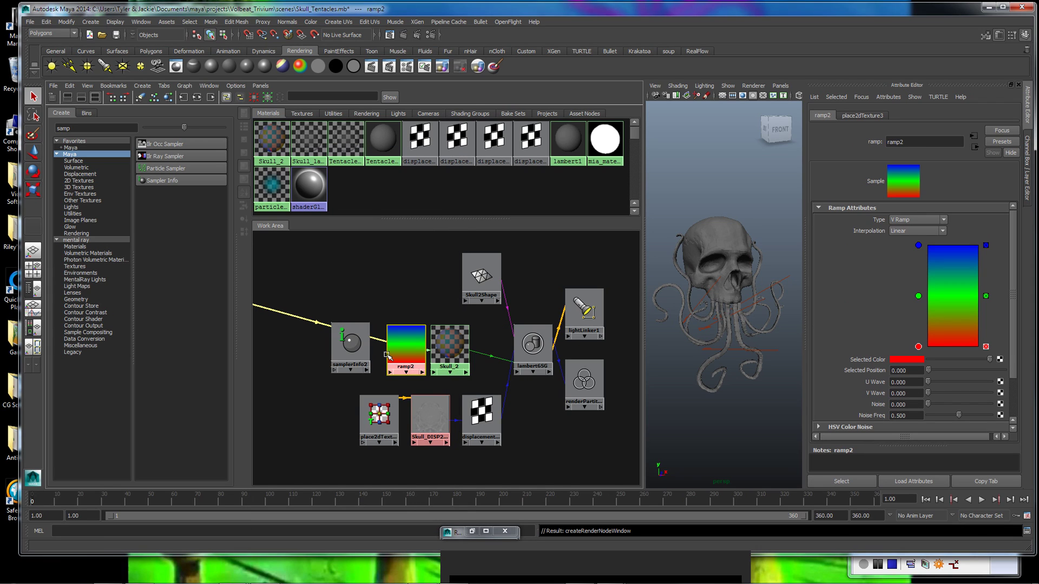
scroll(417, 304, "down", 3)
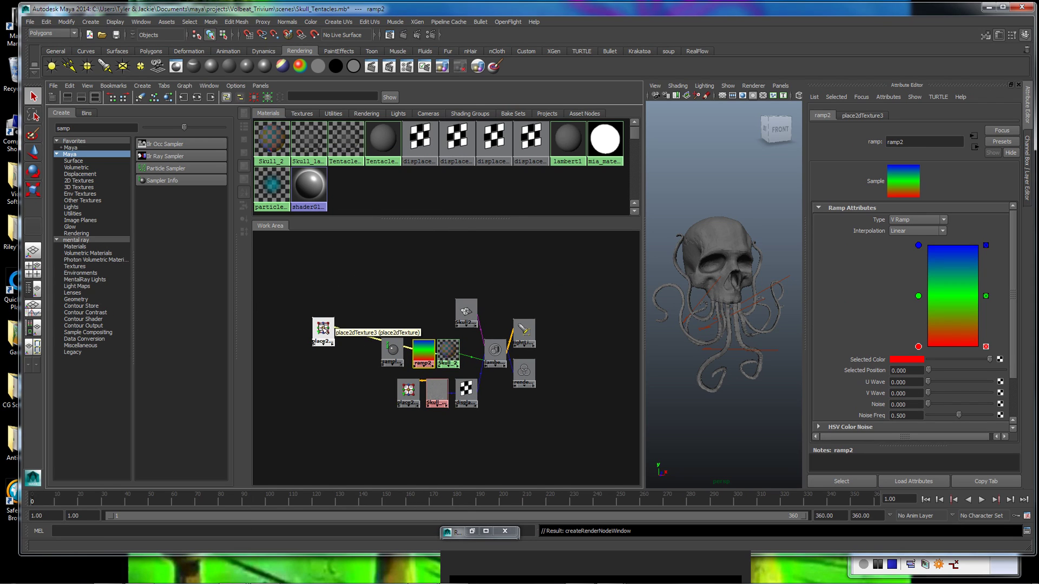
left_click_drag(324, 329, 381, 308)
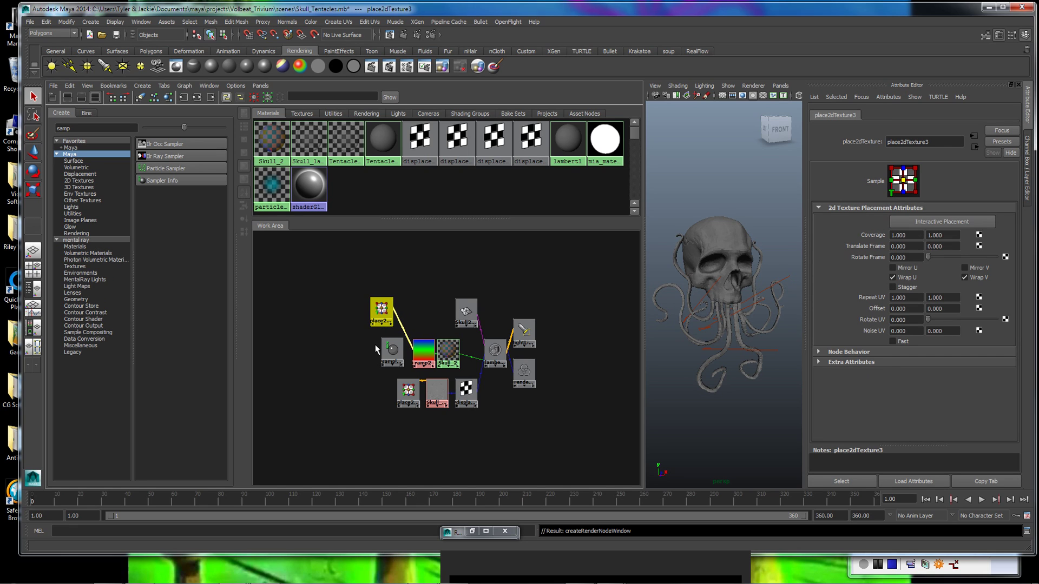
mouse_move(393, 350)
left_mouse_down()
mouse_move(376, 354)
mouse_move(374, 342)
left_mouse_up()
scroll(446, 359, "up", 5)
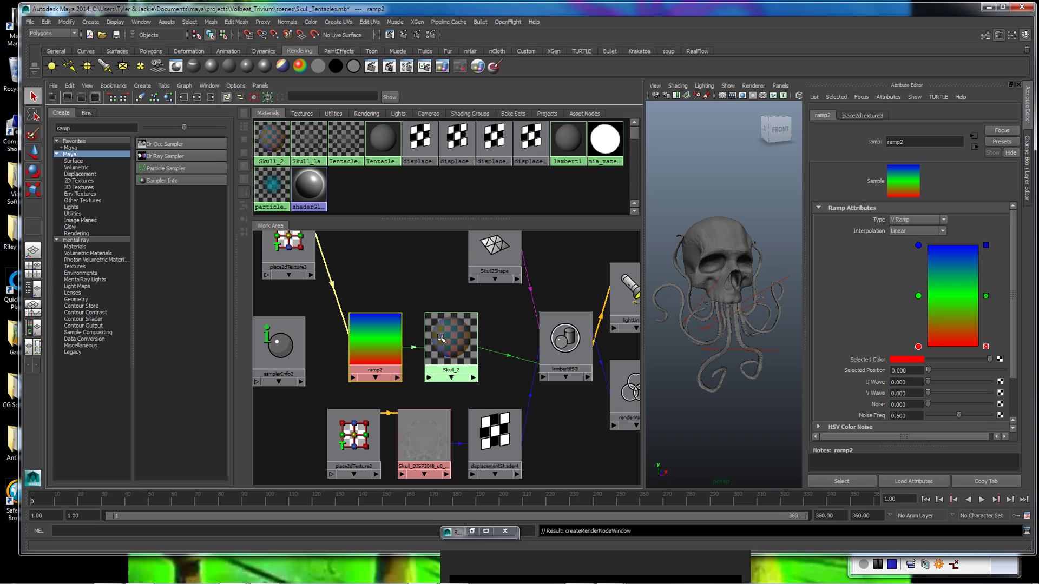
scroll(442, 339, "up", 4)
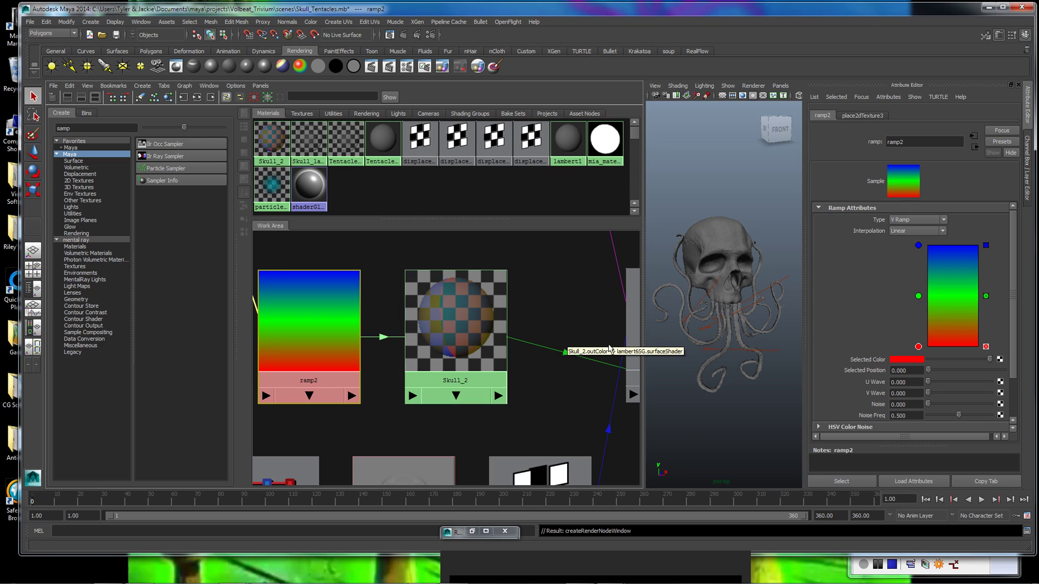
Turn ramp2's bottom entry black, remove the green entry, and make the top entry white
left_click(912, 361)
left_click(932, 337)
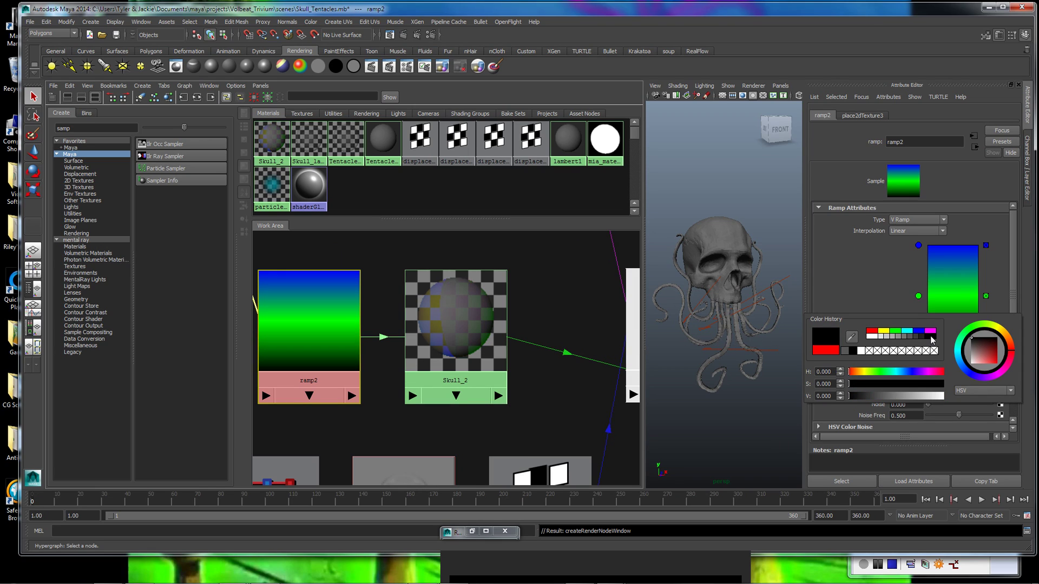
left_click(986, 297)
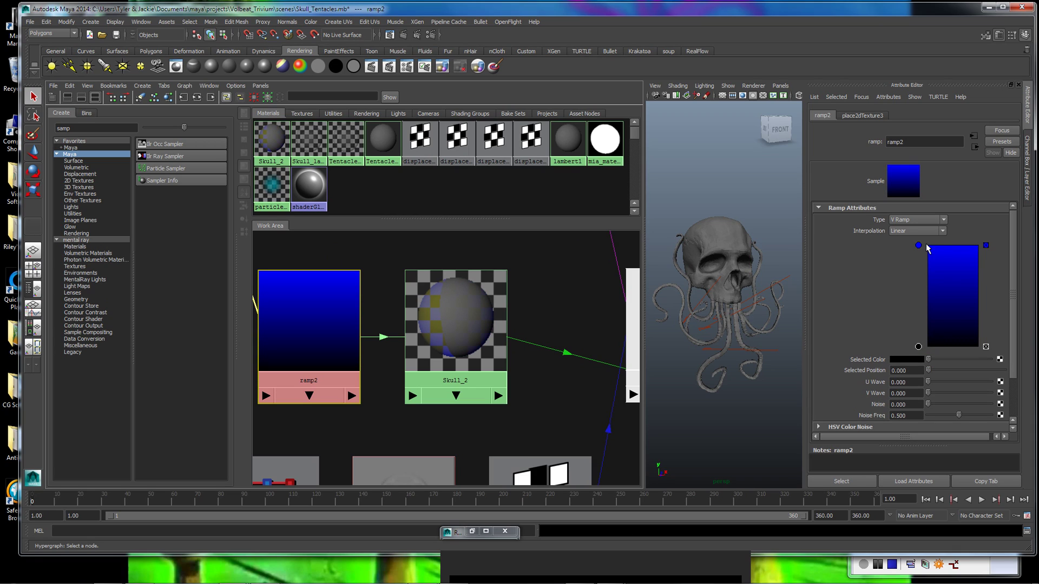
left_click(919, 247)
left_click(901, 361)
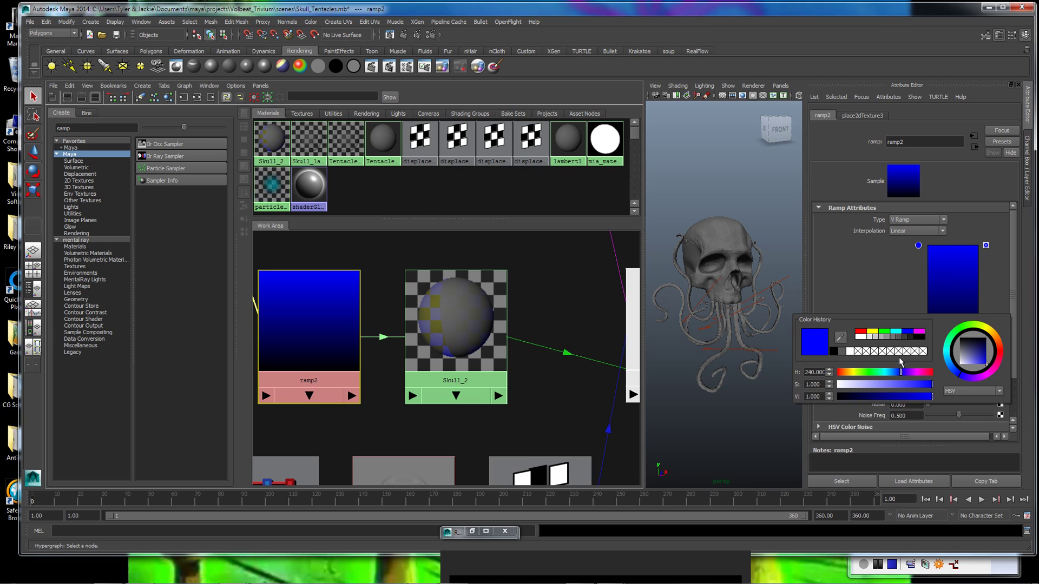
left_click(859, 336)
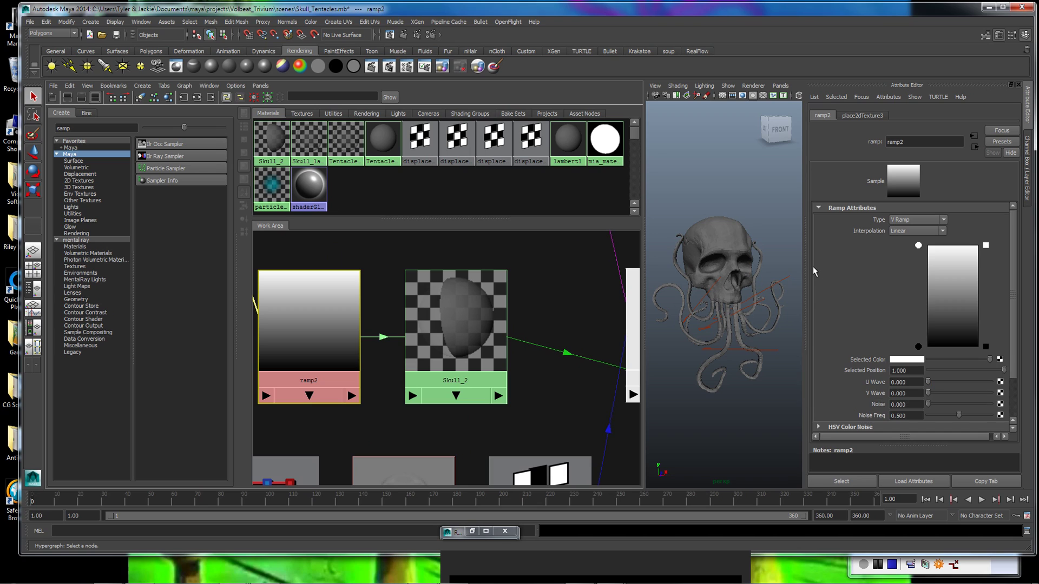
Drop samplerInfo2 onto ramp2 and bring up the Connection Editor via Other…
key("a")
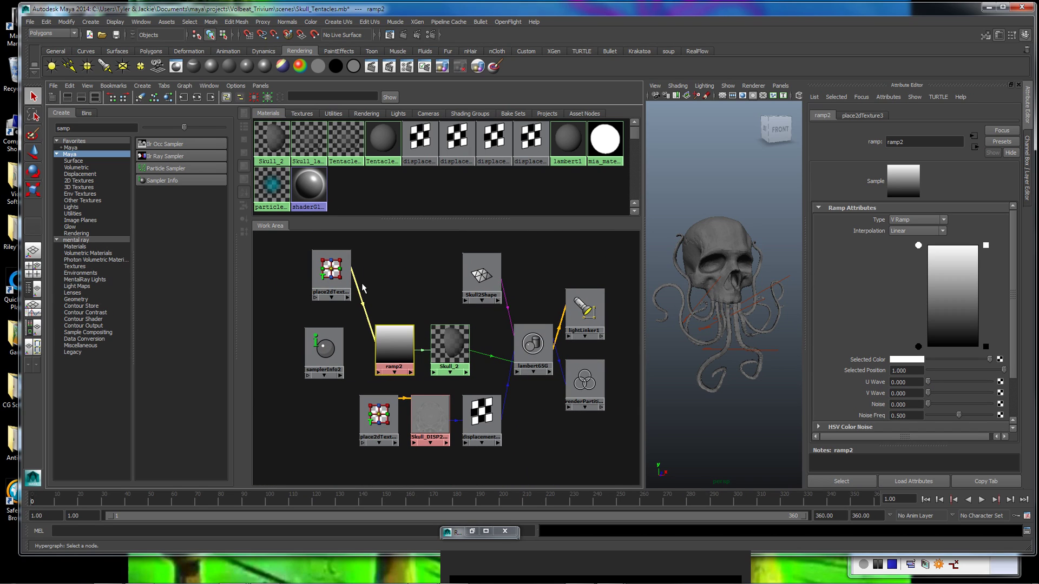
left_click_drag(323, 353, 339, 347)
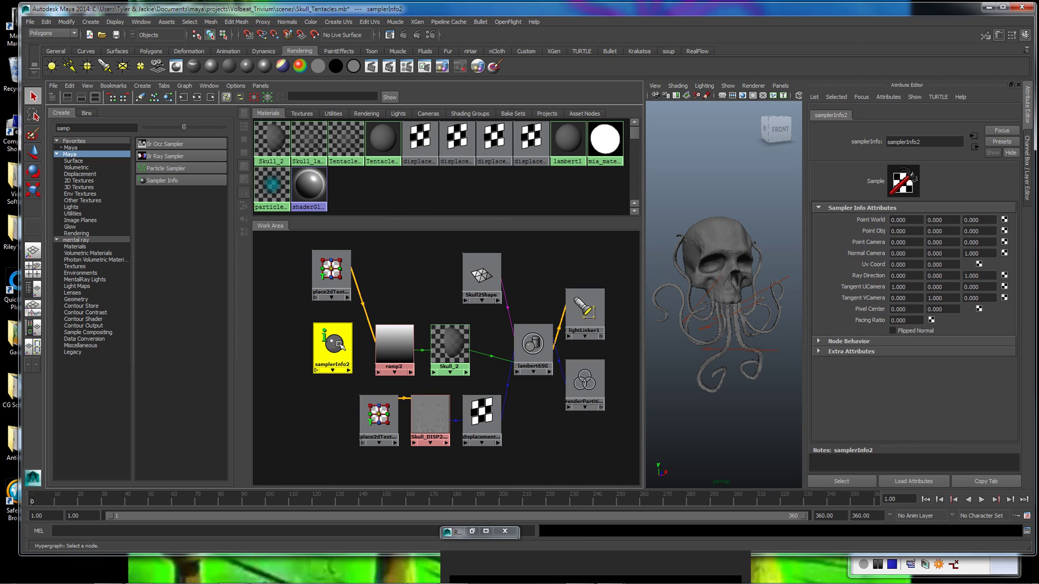
middle_click_drag(339, 344, 407, 348)
scroll(445, 354, "up", 4)
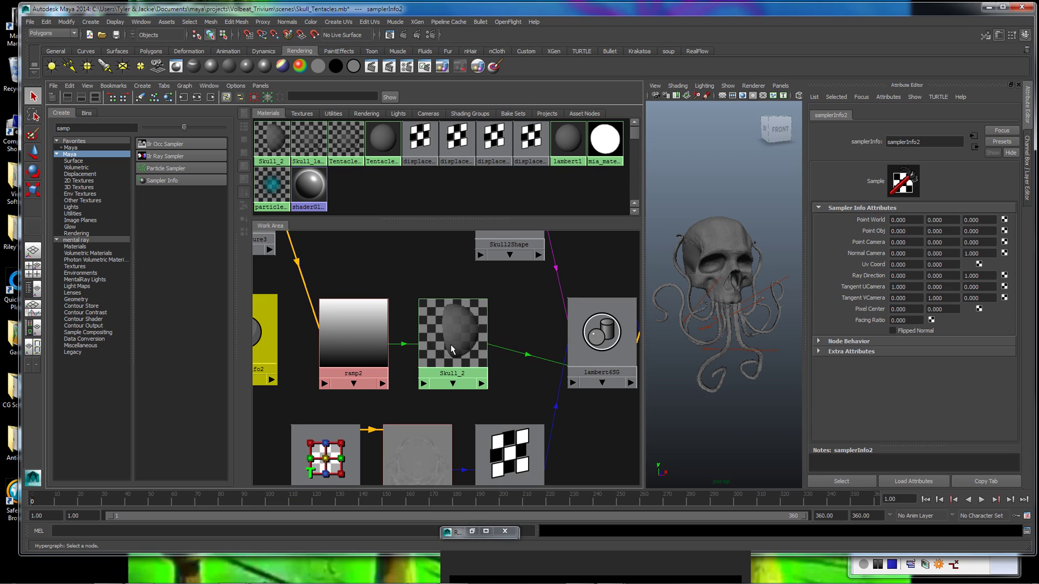
middle_click_drag(294, 333, 434, 323, "alt")
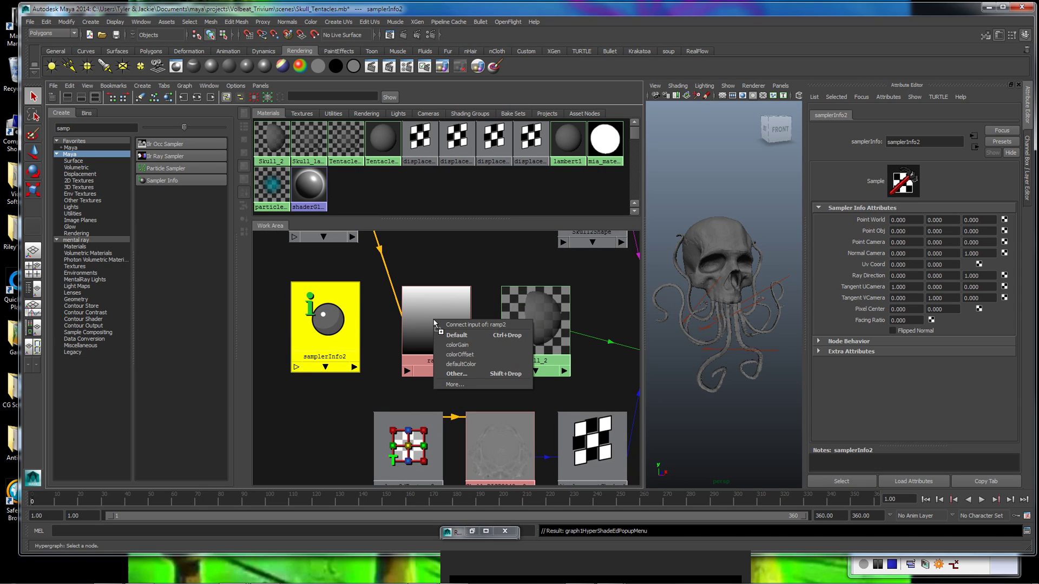
left_click(450, 374)
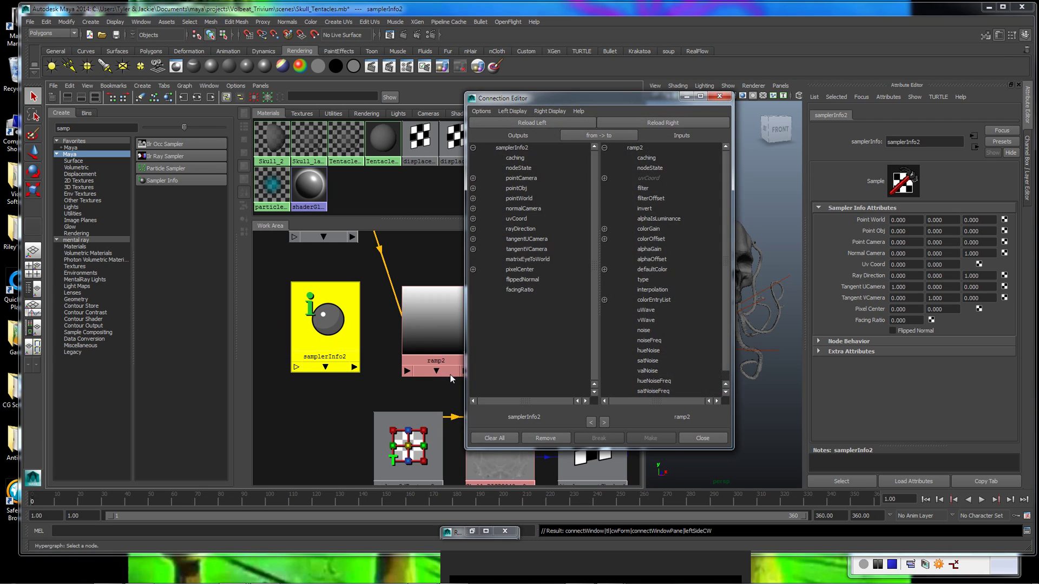
left_click_drag(585, 98, 617, 98)
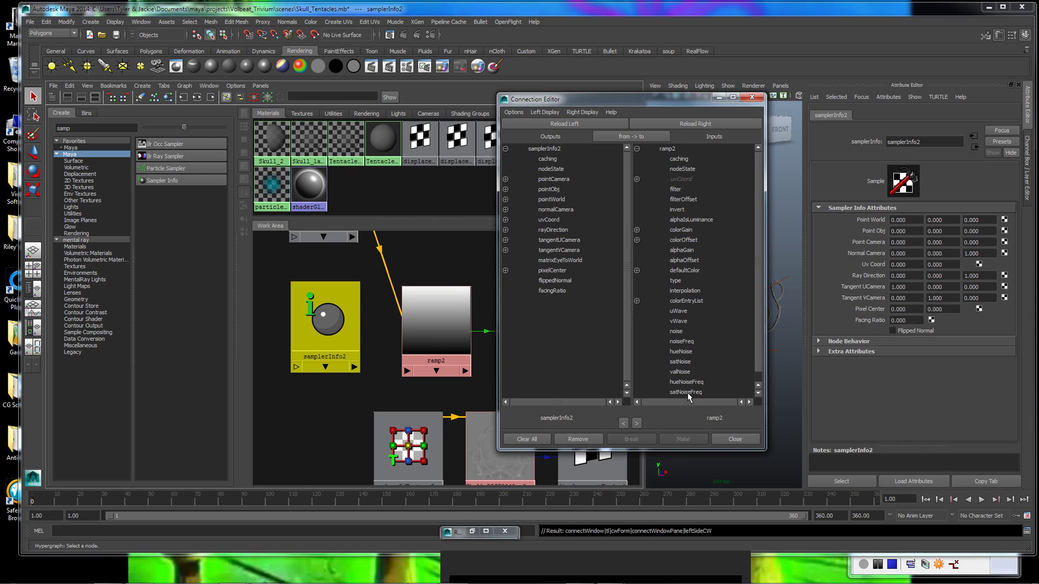
Connect samplerInfo2's facingRatio to ramp2's uCoord and vCoord, then close the editor
left_click(547, 292)
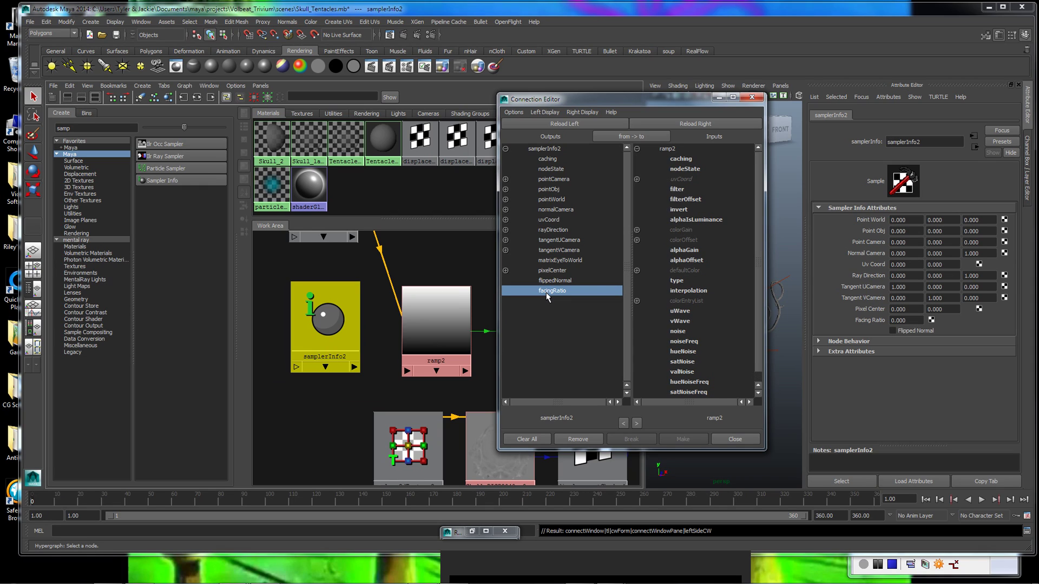
left_click(637, 179)
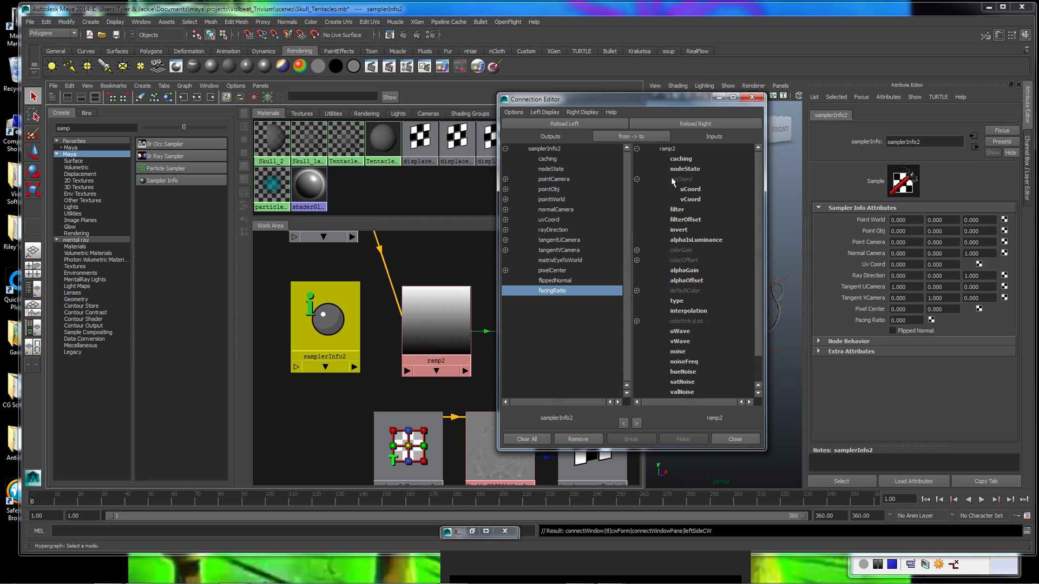
left_click(697, 190)
left_click(697, 200)
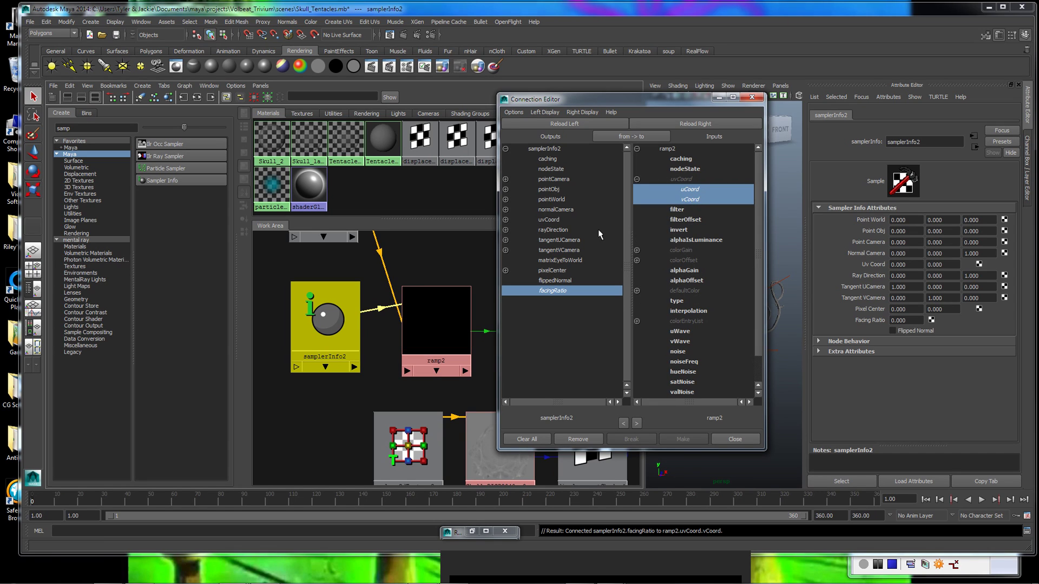
left_click_drag(319, 331, 322, 338)
left_click(723, 442)
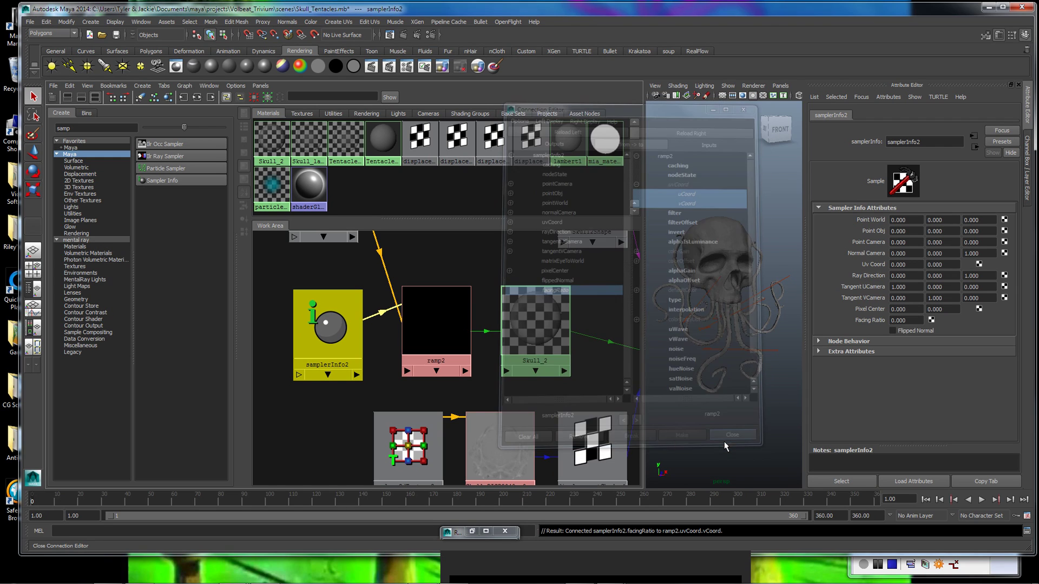
left_click_drag(345, 312, 352, 309)
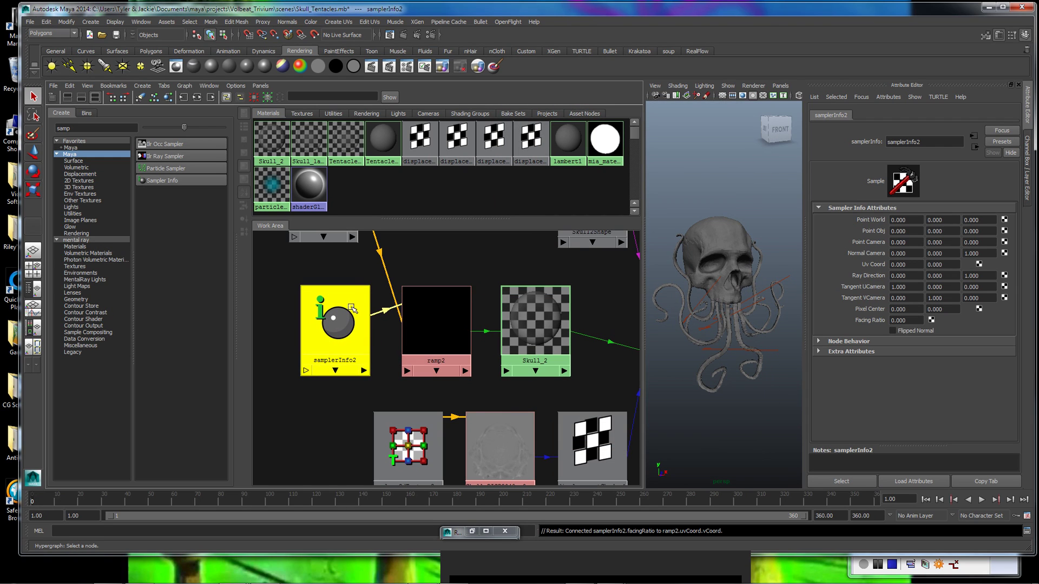
right_click_drag(549, 297, 402, 353, "alt")
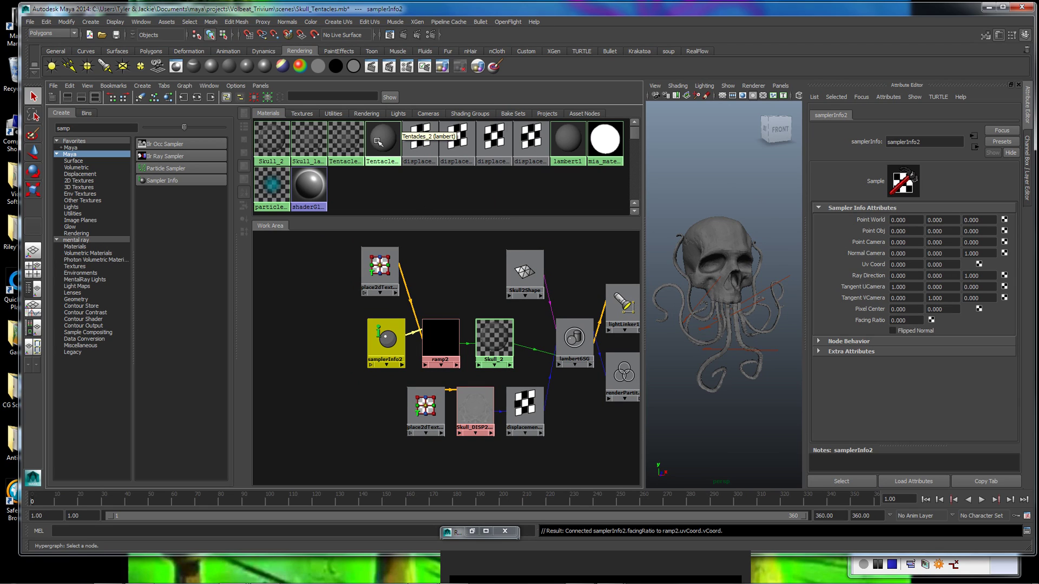
Add Tentacles_2 to the work area, connect ramp2 to its Transparency, and select ramp2
middle_click_drag(379, 141, 374, 403)
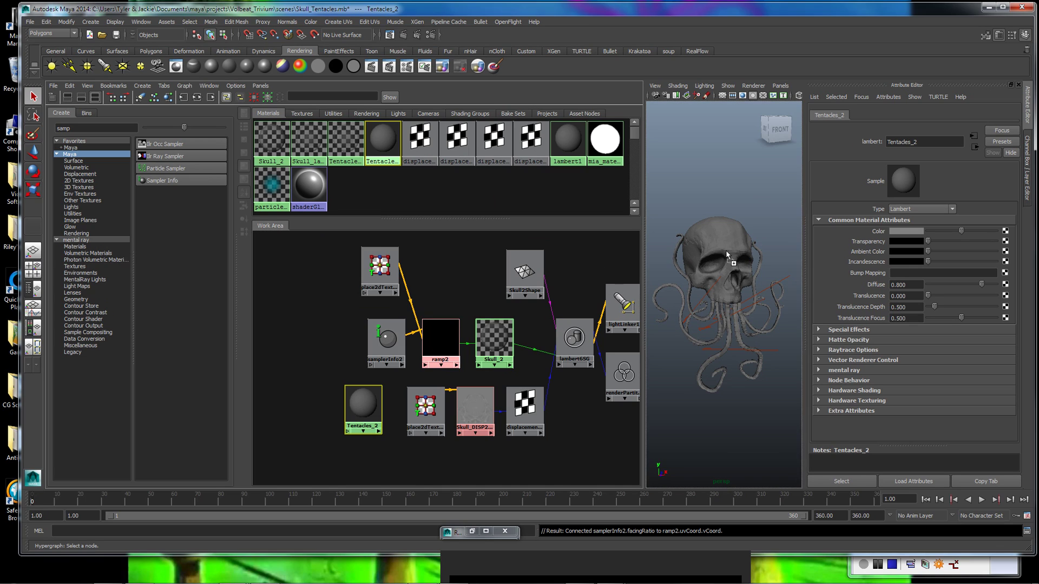
middle_click_drag(842, 241, 843, 241)
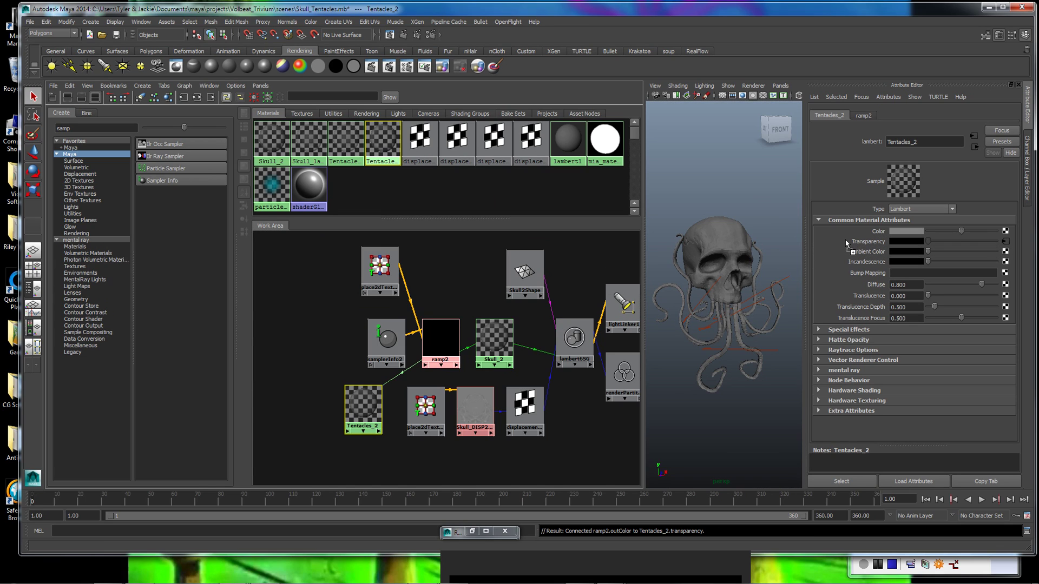
left_click_drag(383, 343, 358, 340)
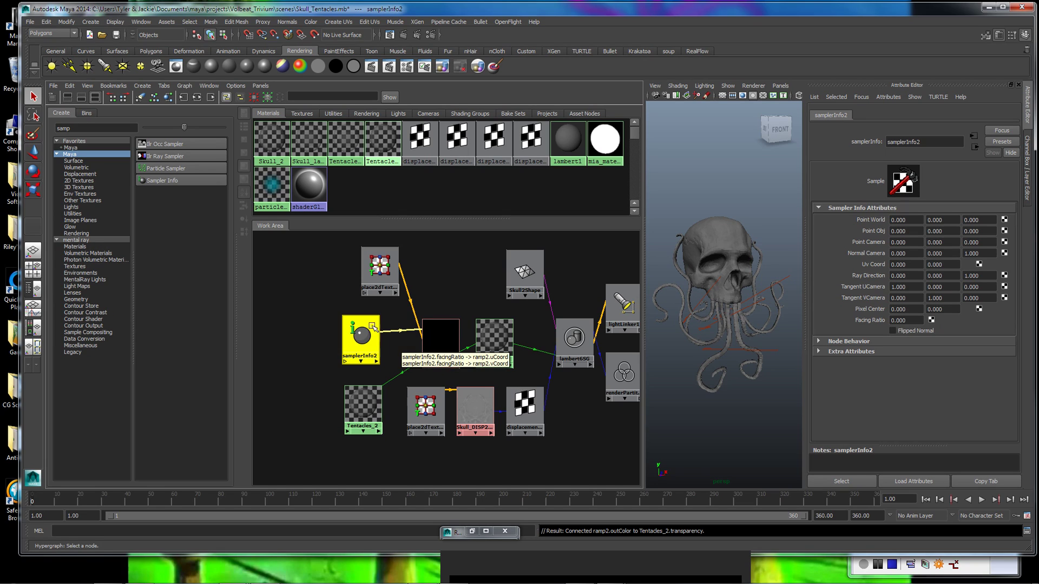
left_click(438, 335)
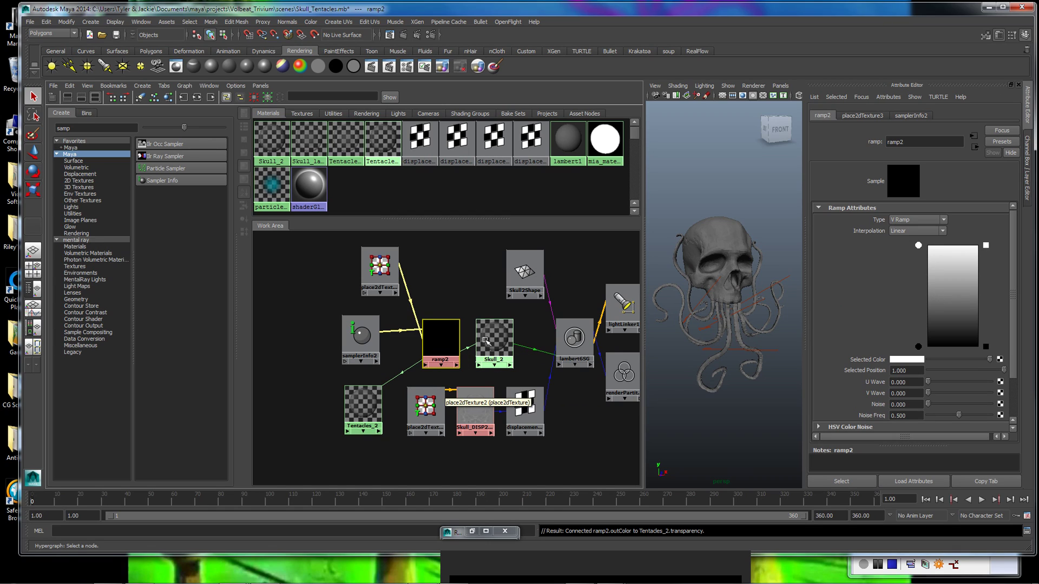
Render the x-ray skull and tentacles in mental ray and move the Render View aside
left_click(390, 35)
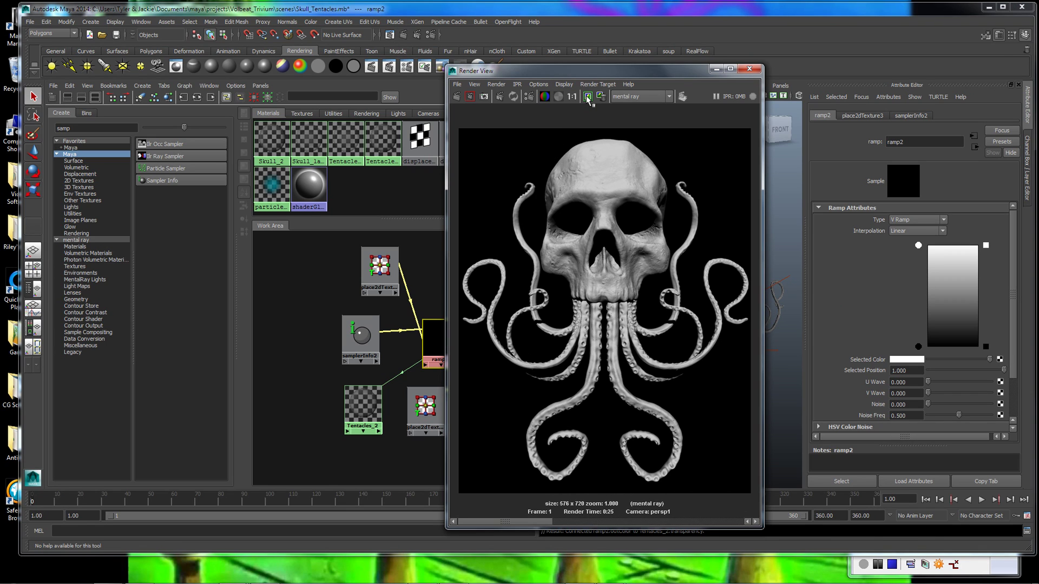
left_click_drag(588, 76, 696, 83)
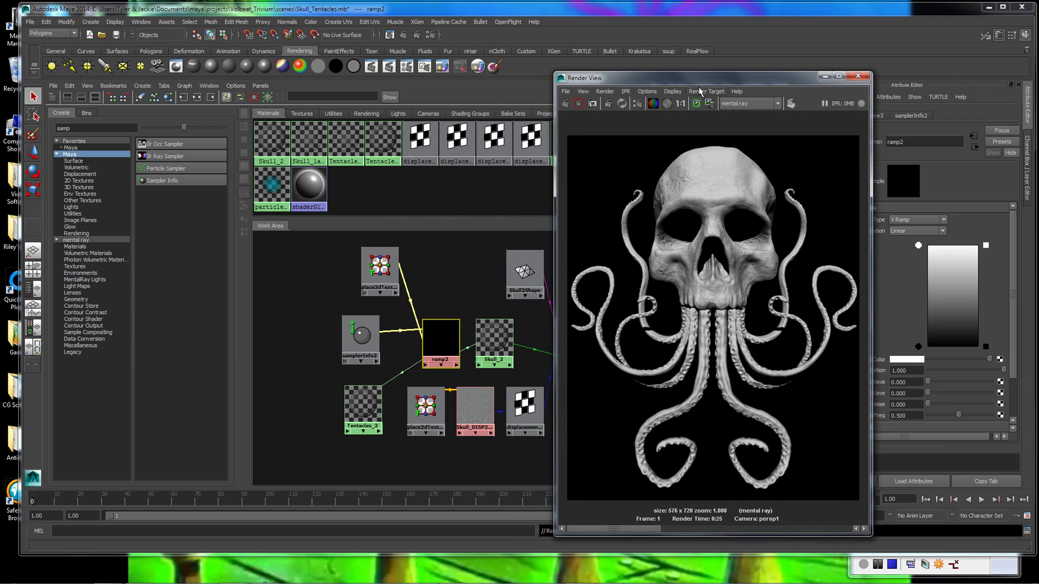
left_click_drag(683, 76, 646, 61)
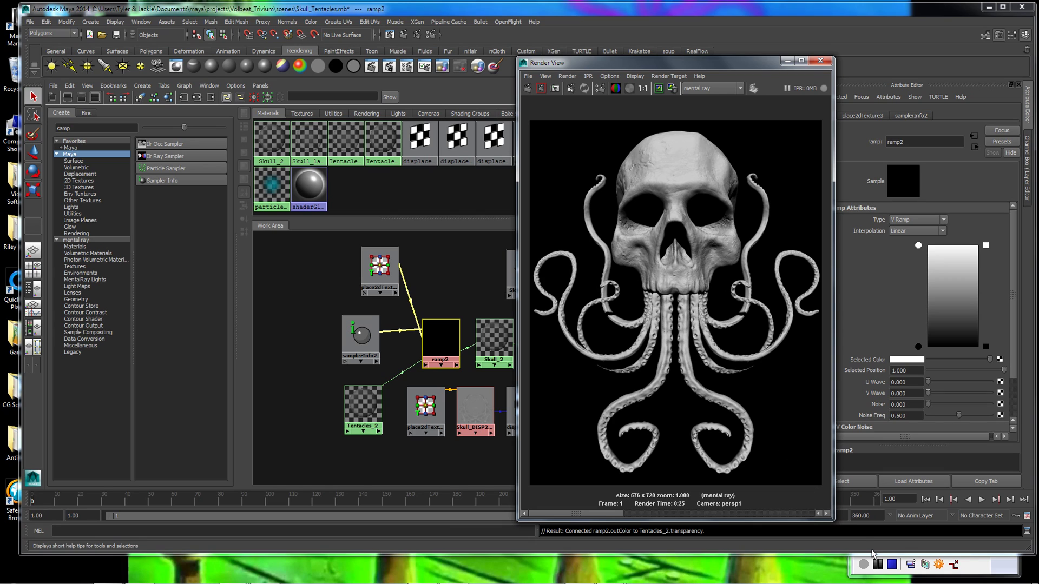
left_click(877, 566)
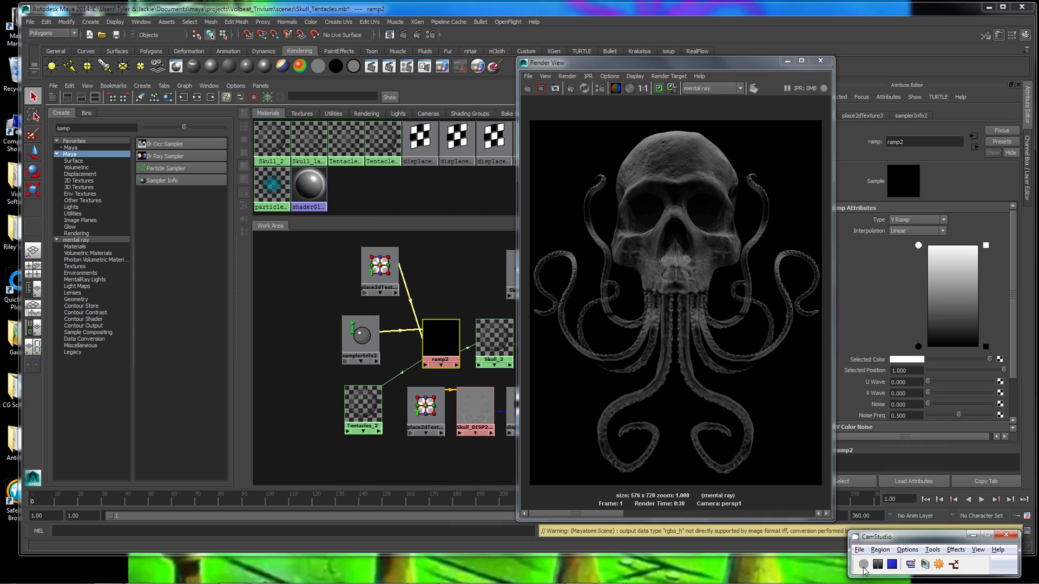
left_click(864, 565)
left_click_drag(639, 63, 368, 47)
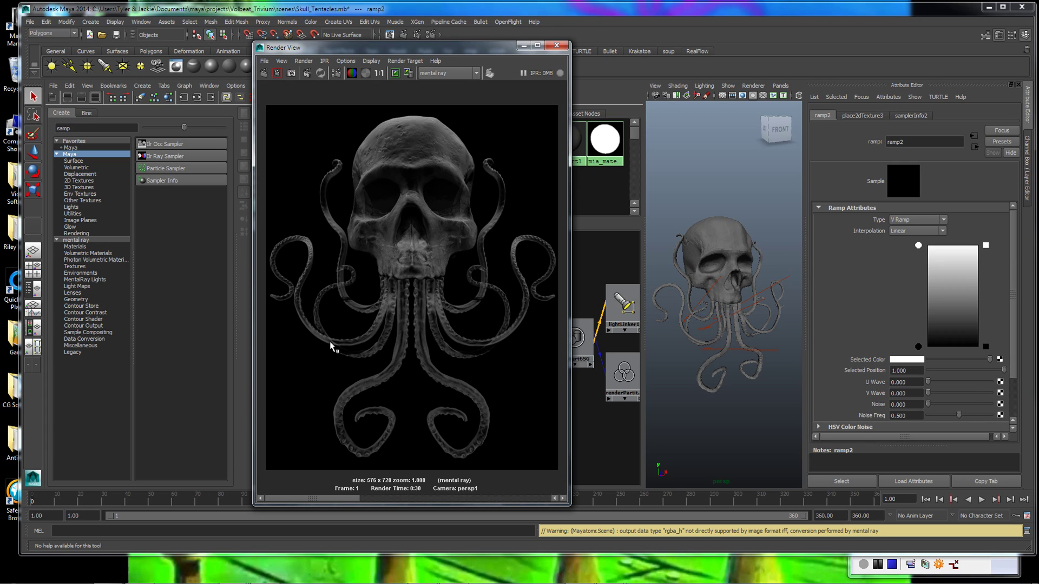
Flip between the x-ray and earlier solid renders, then Keep Image for the x-ray render
left_click(404, 498)
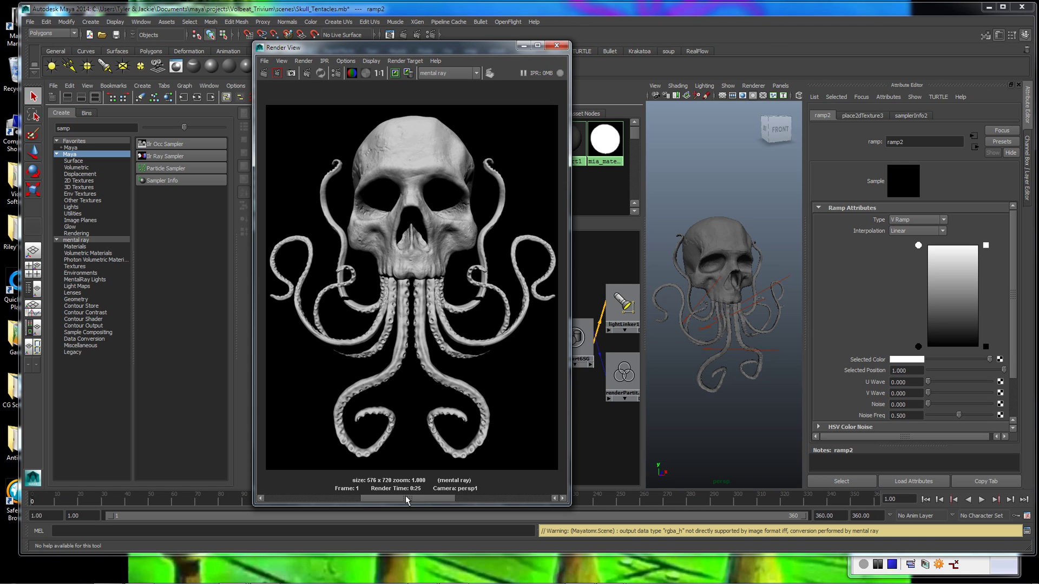
left_click(353, 499)
left_click(387, 497)
left_click(331, 496)
left_click(401, 498)
left_click(330, 494)
left_click(378, 497)
left_click(348, 499)
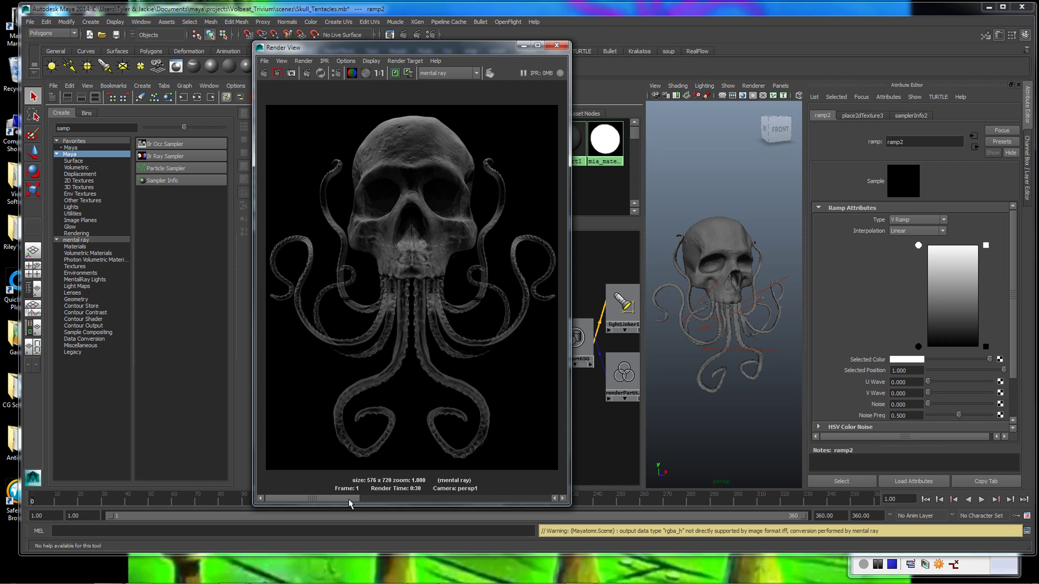
left_click_drag(445, 47, 796, 55)
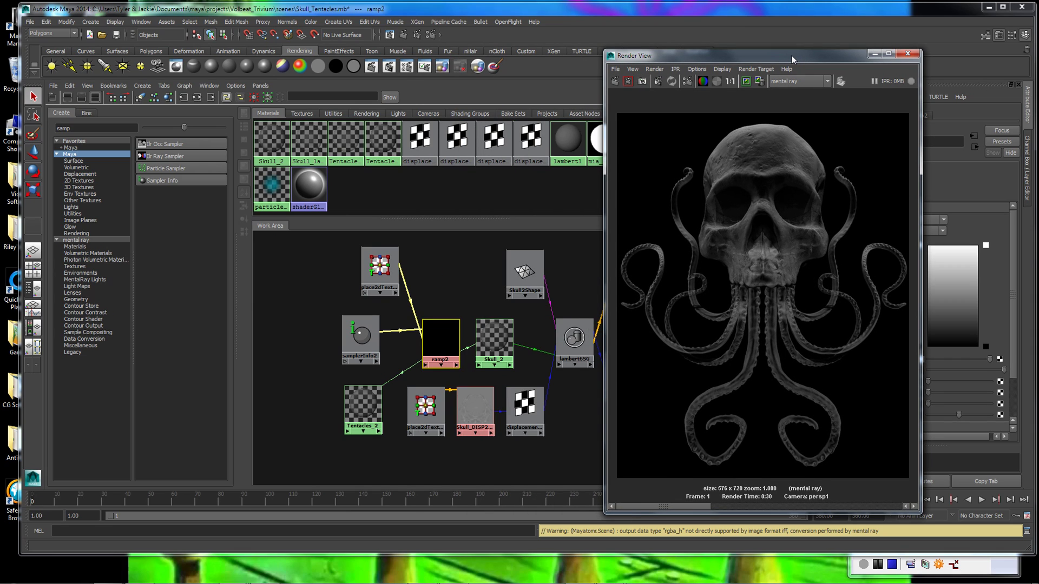
left_click(747, 81)
Minimize the Render View, clear the shader search filter, and create a new lambert8 material
left_click(875, 54)
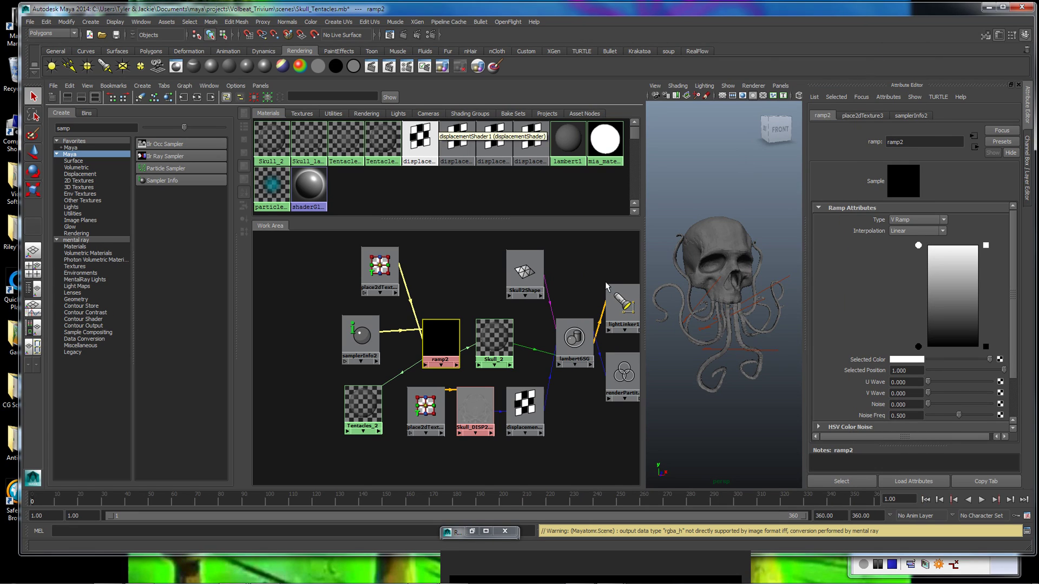
left_click_drag(643, 267, 477, 267)
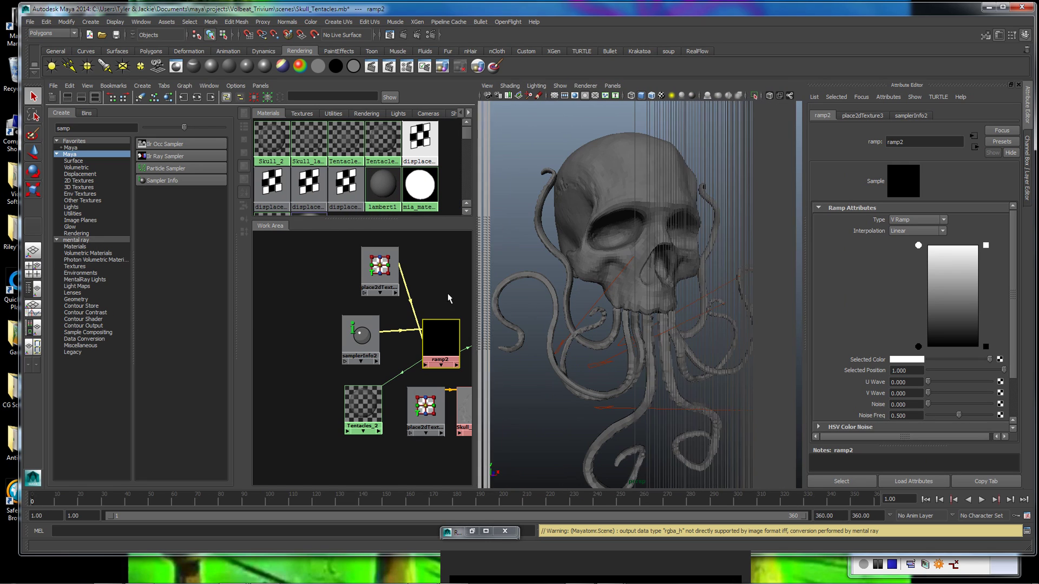
double_click(79, 128)
key("BackSpace")
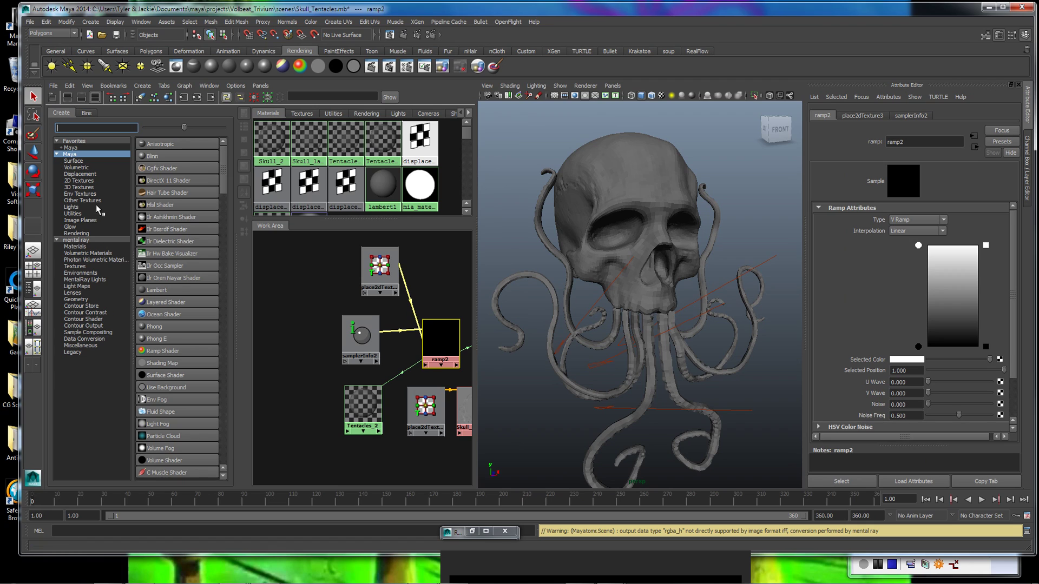
left_click(176, 288)
left_click_drag(313, 403, 297, 289)
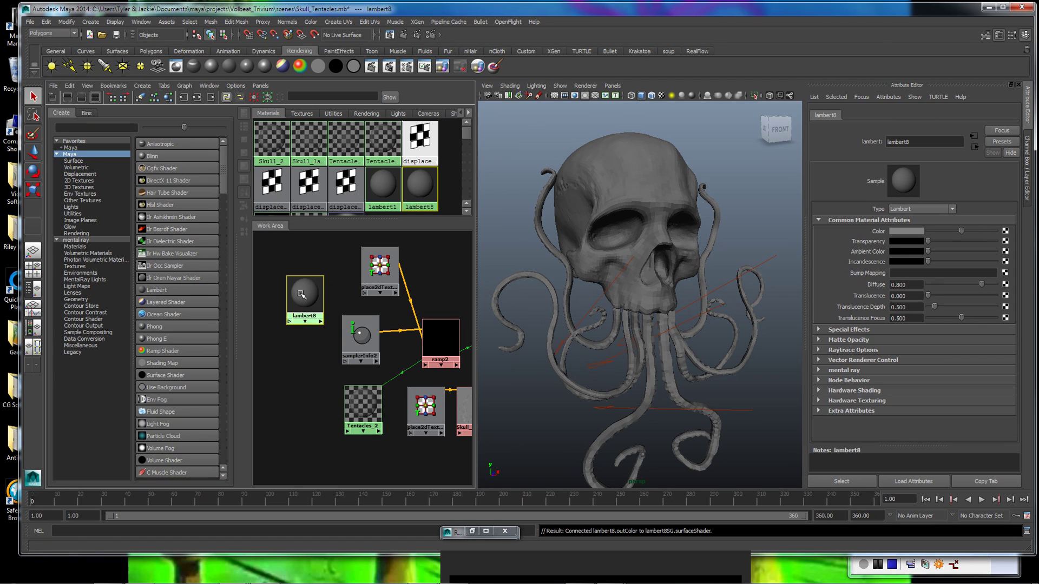
Assign lambert8 to the skull and tentacles and raise its transparency
left_click(598, 189)
right_click_drag(304, 297, 298, 266)
left_click(493, 292)
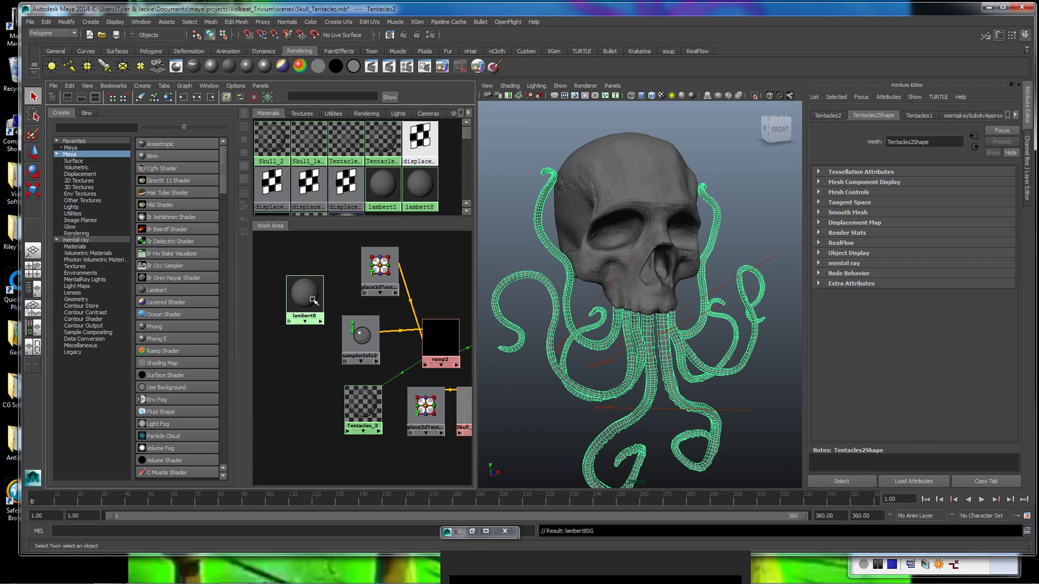
left_click(314, 300)
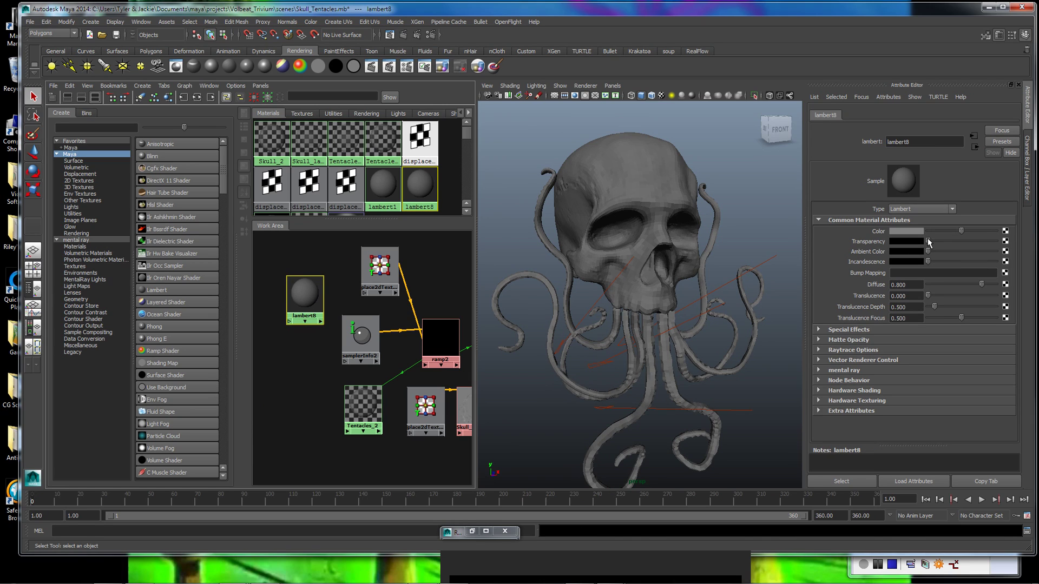
left_click_drag(928, 241, 979, 238)
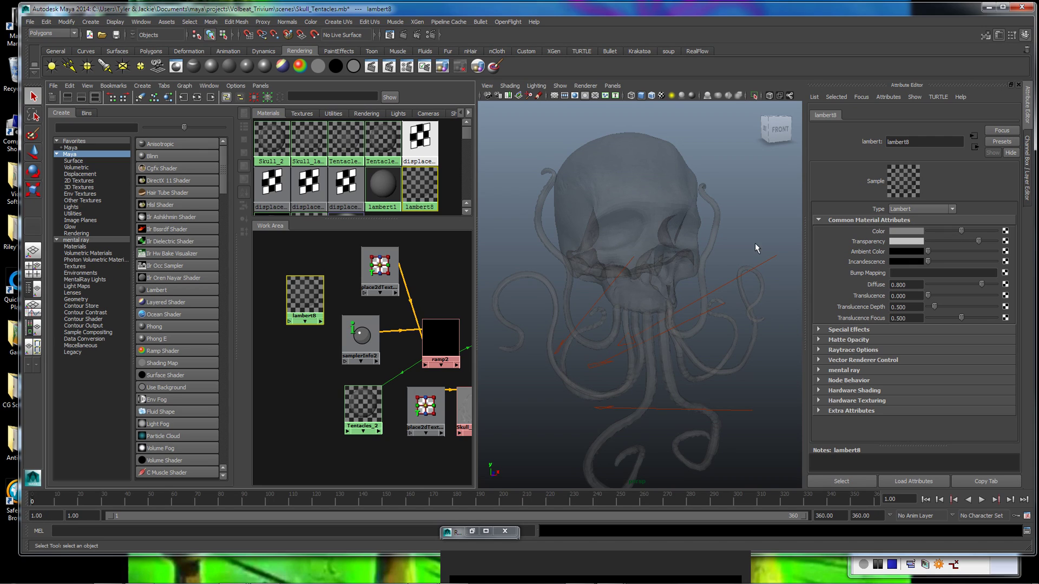
Render the lambert8 look in mental ray and compare it with the stored 38-second x-ray render
left_click(388, 67)
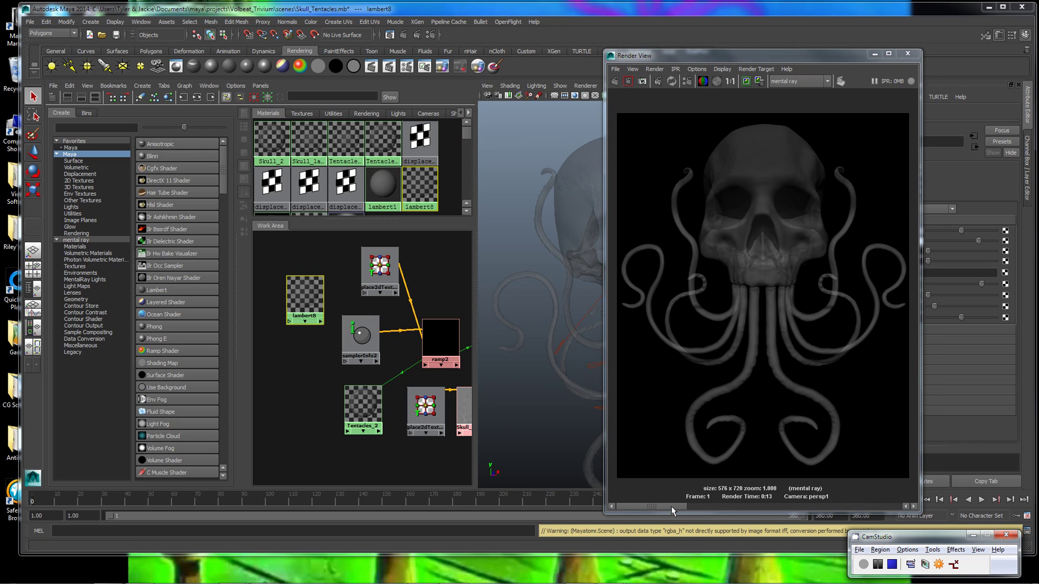
mouse_move(675, 508)
left_mouse_down()
mouse_move(726, 509)
mouse_move(674, 512)
left_mouse_up()
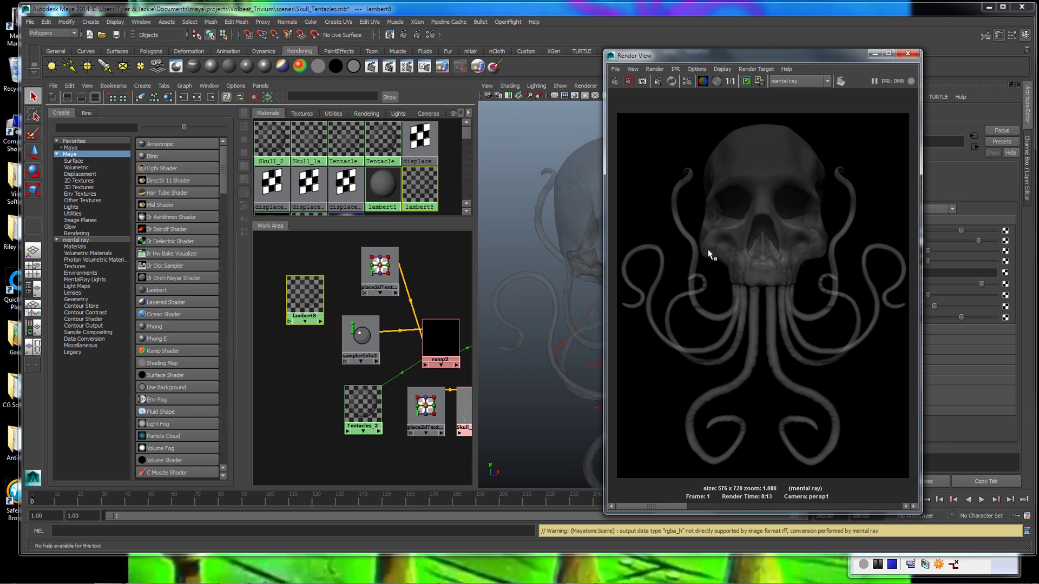
left_click_drag(682, 510, 723, 506)
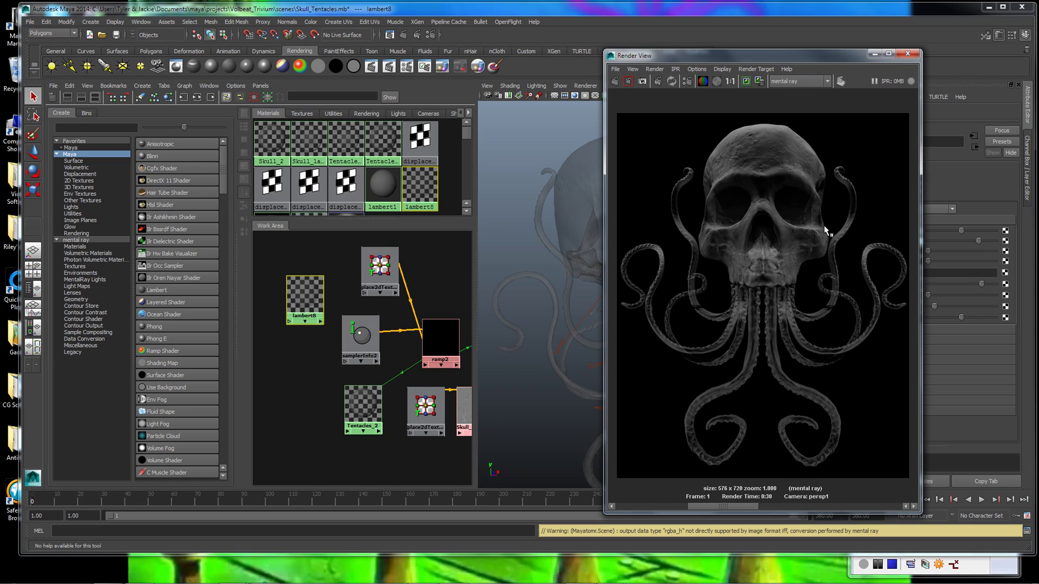
left_click(781, 324)
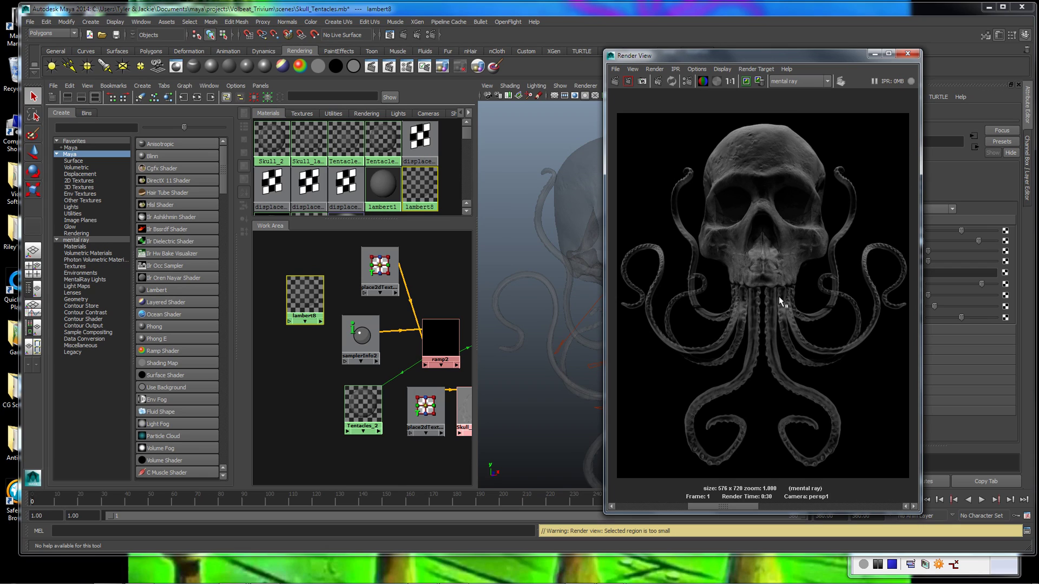
left_click_drag(711, 509, 655, 512)
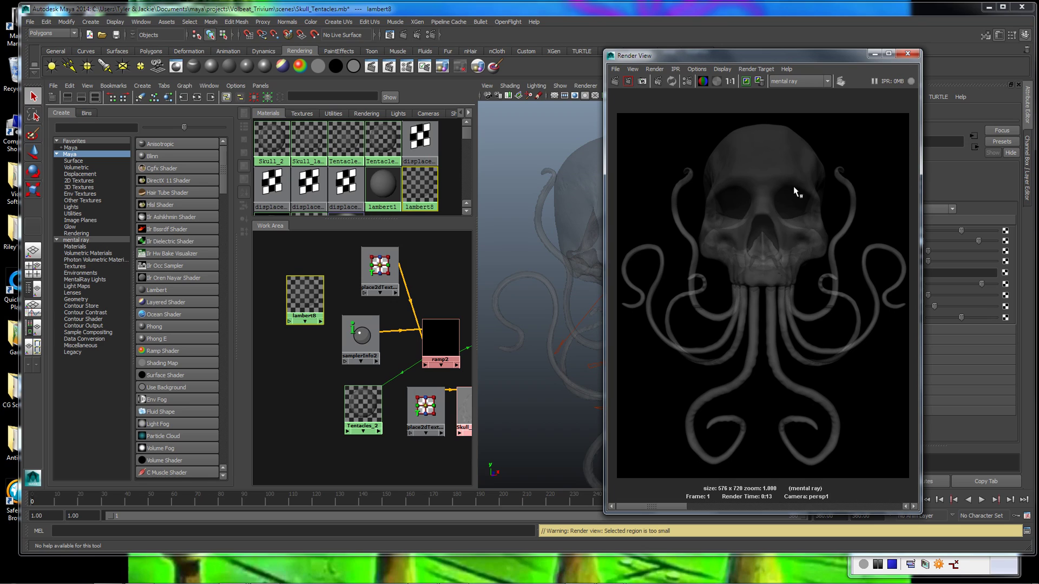
left_click_drag(667, 510, 732, 507)
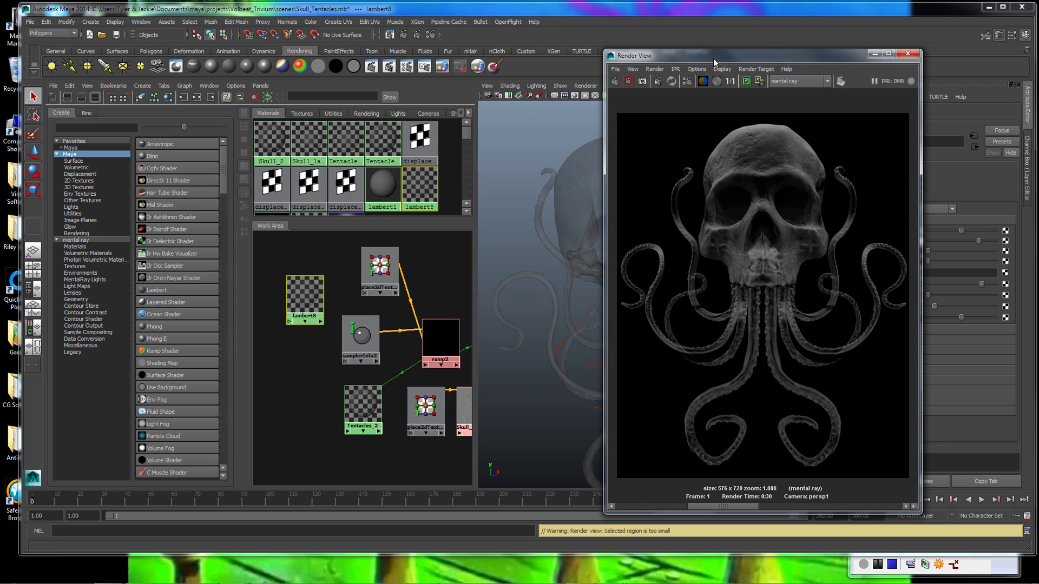
left_click_drag(704, 54, 641, 49)
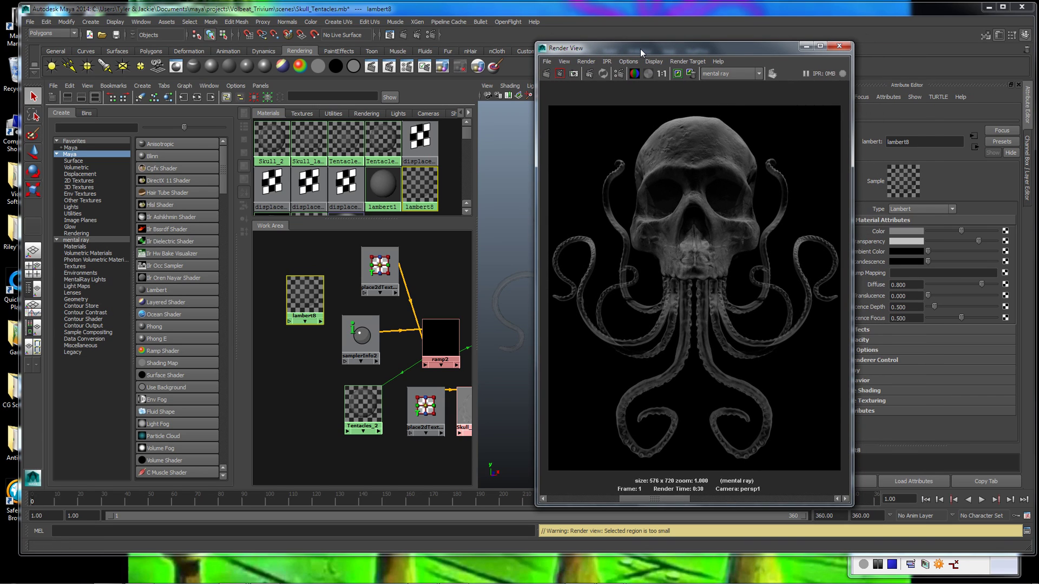
Tidy the shader graph and recheck the last stored render in Render View
left_click(806, 47)
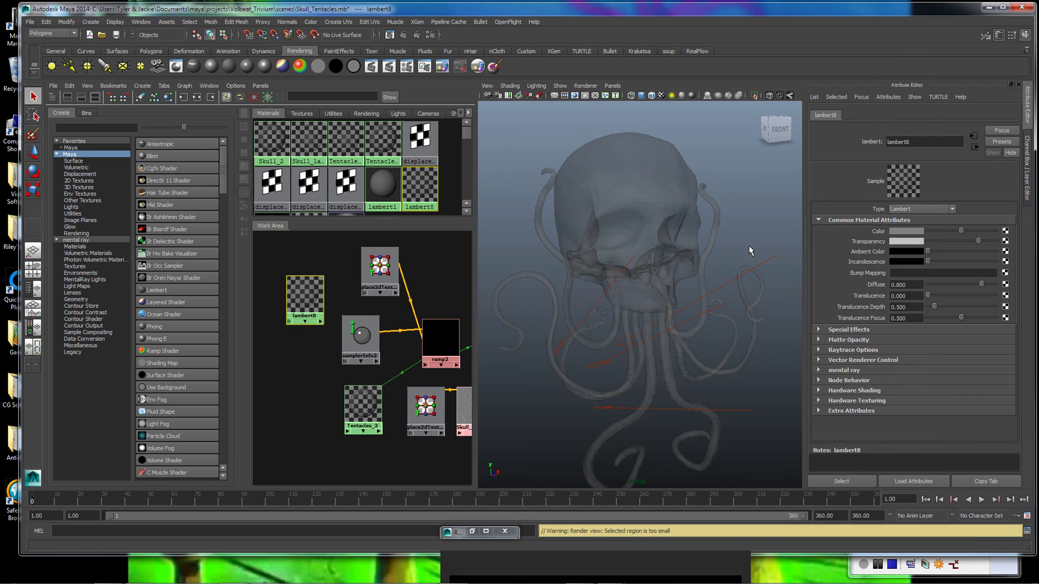
left_click(745, 272)
left_click_drag(787, 265, 785, 263)
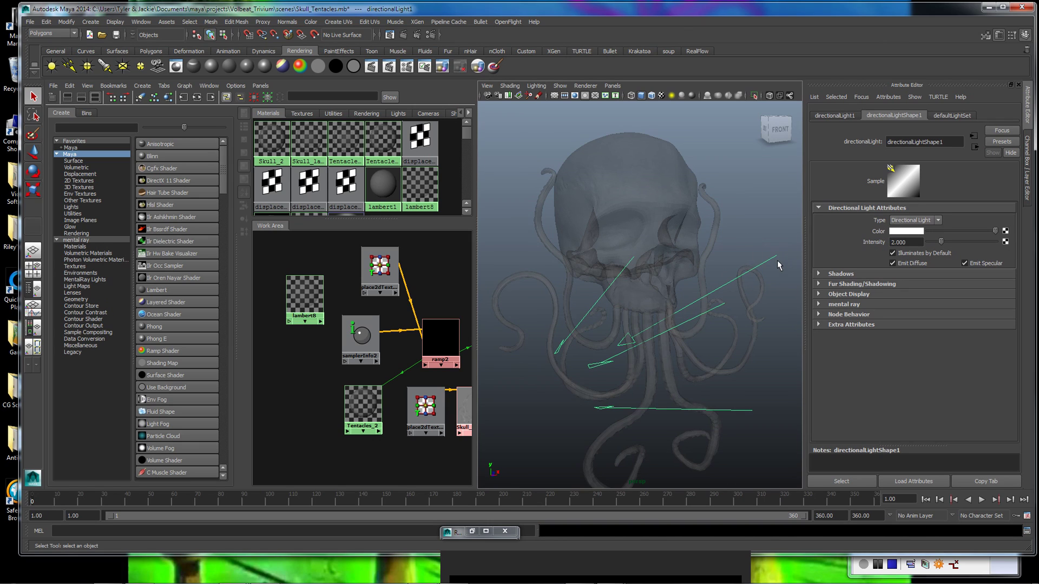
left_click_drag(300, 291, 294, 302)
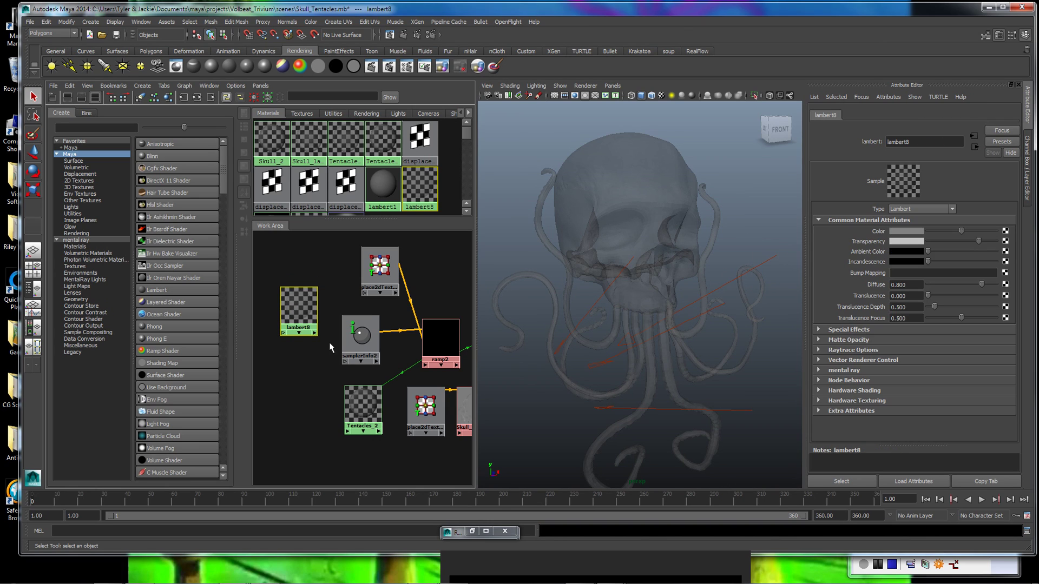
left_click(478, 327)
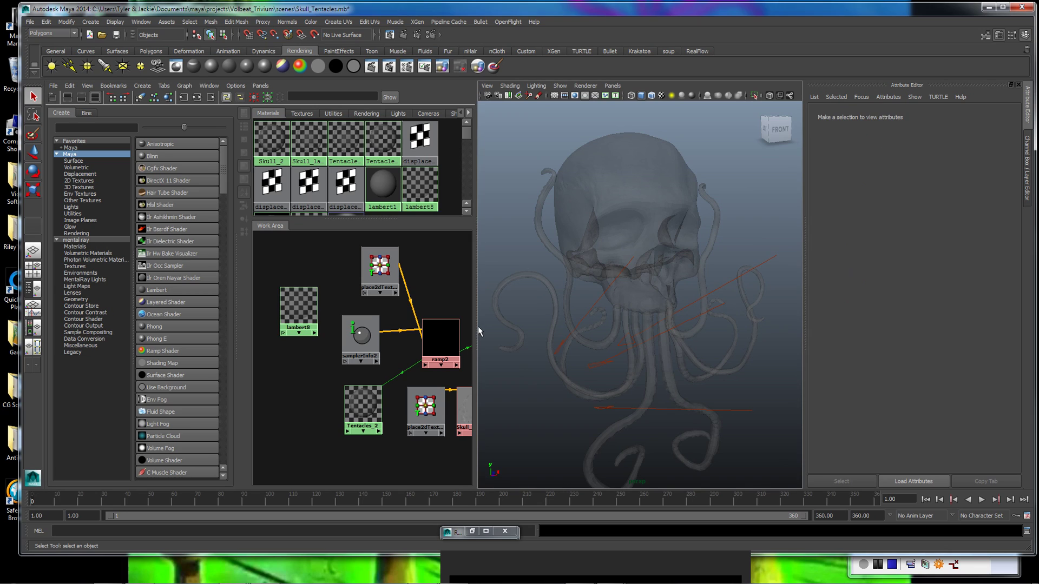
left_click_drag(488, 324, 602, 325)
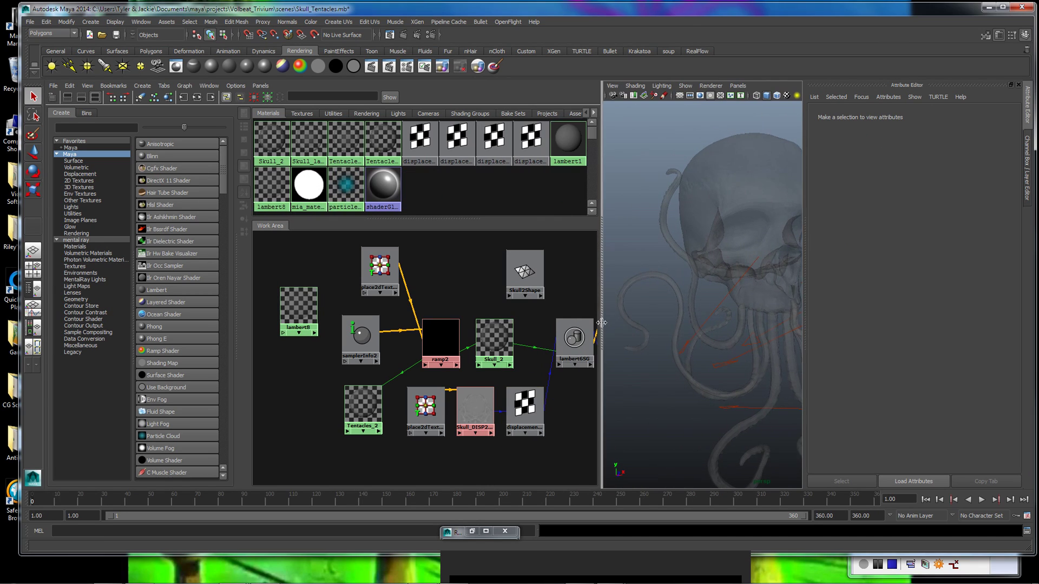
left_click(389, 35)
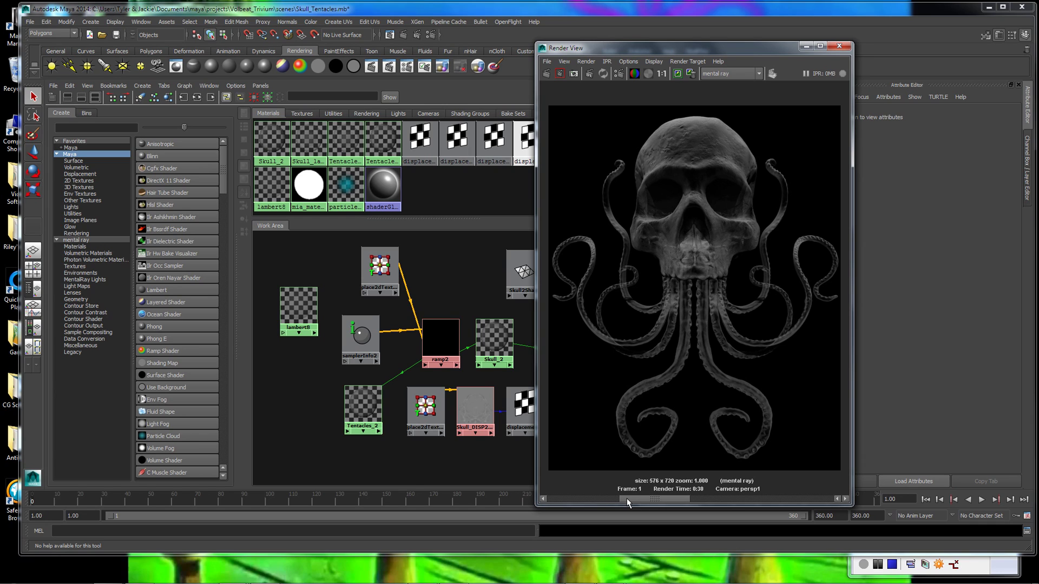
left_click_drag(655, 498, 665, 499)
left_click(803, 45)
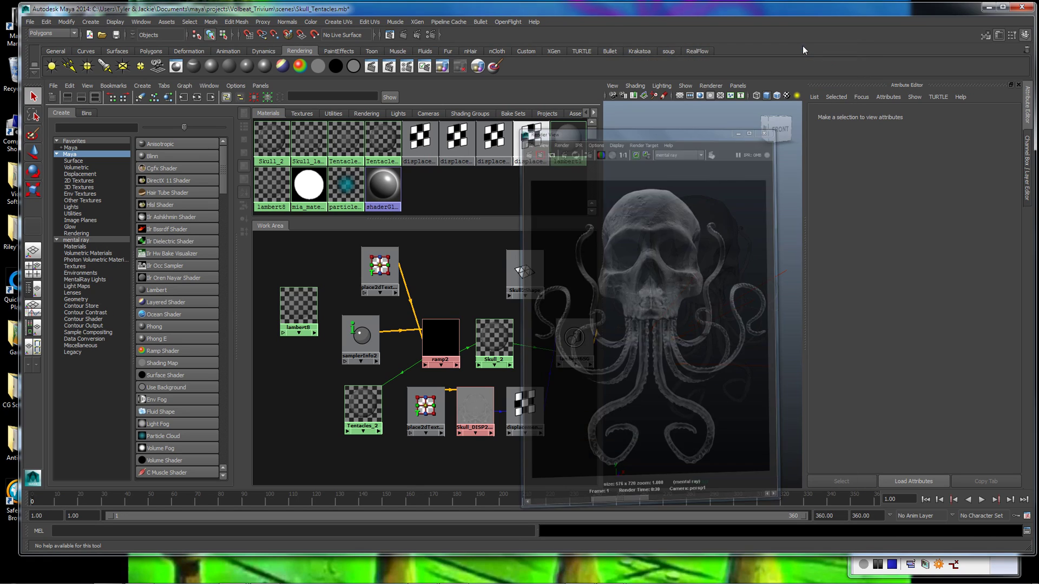
Reassign Skull_2 to the skull and Tentacles_2 to the tentacles, then delete lambert8
left_click(707, 214)
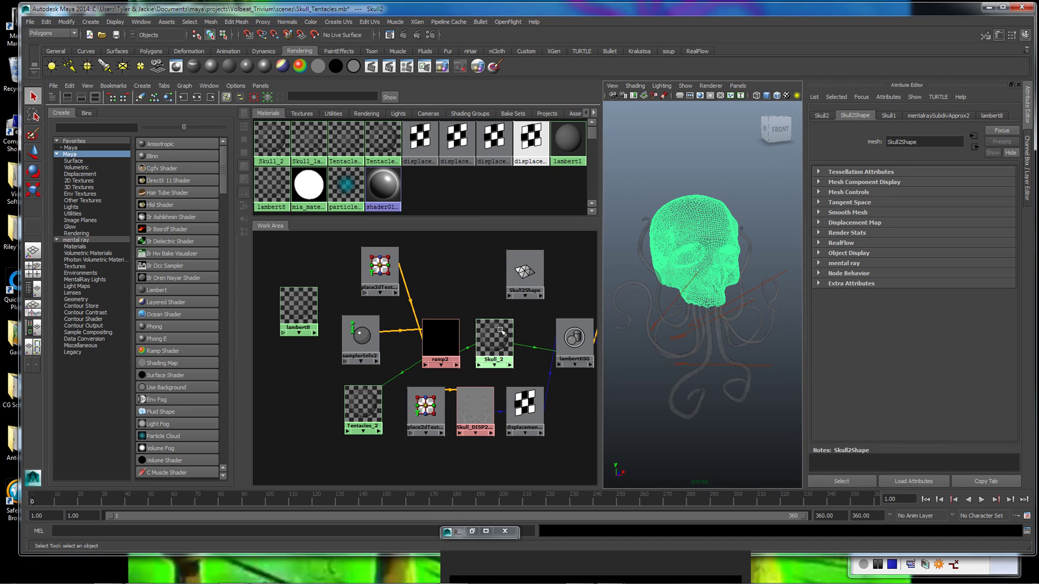
middle_click_drag(504, 323, 573, 338)
left_click(519, 324)
left_click(662, 388)
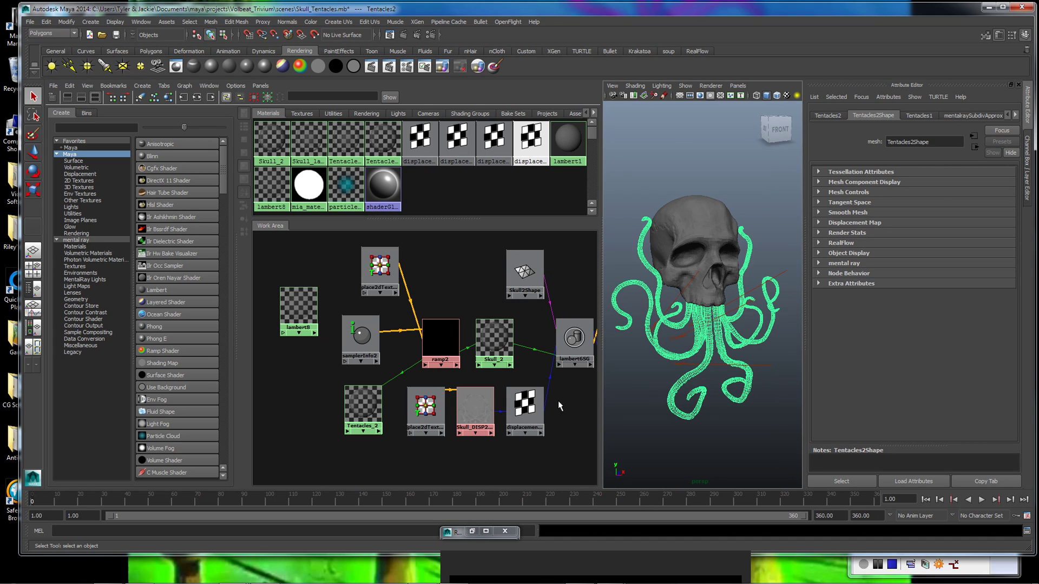
right_click_drag(365, 402, 366, 377)
left_click(307, 311)
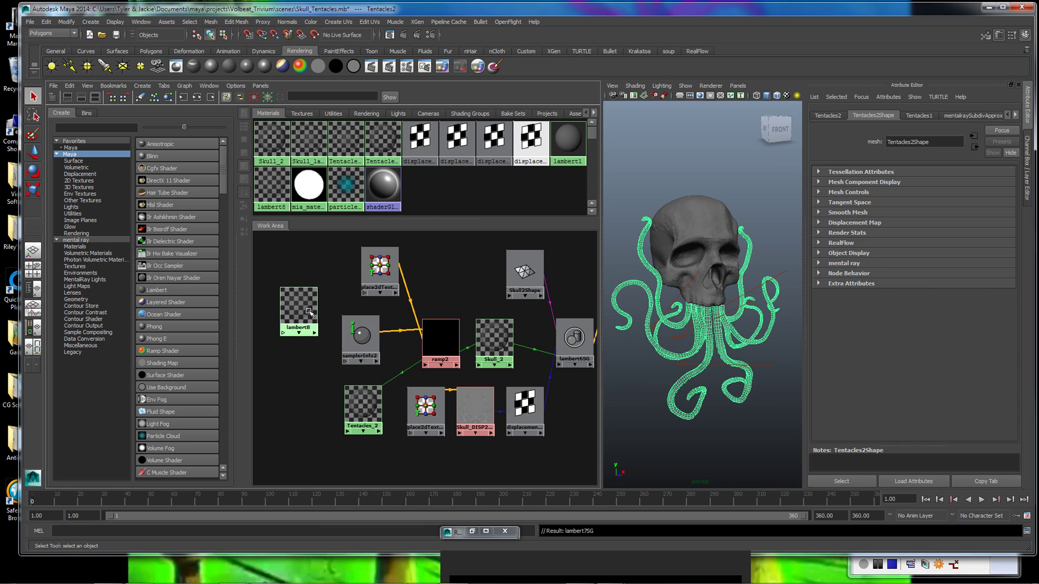
key("Delete")
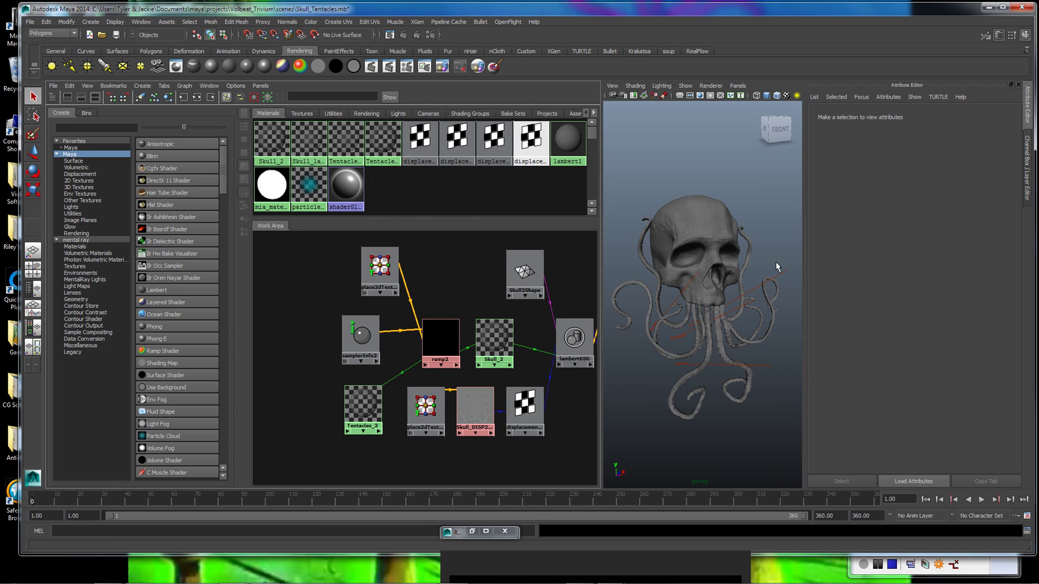
left_click(791, 278)
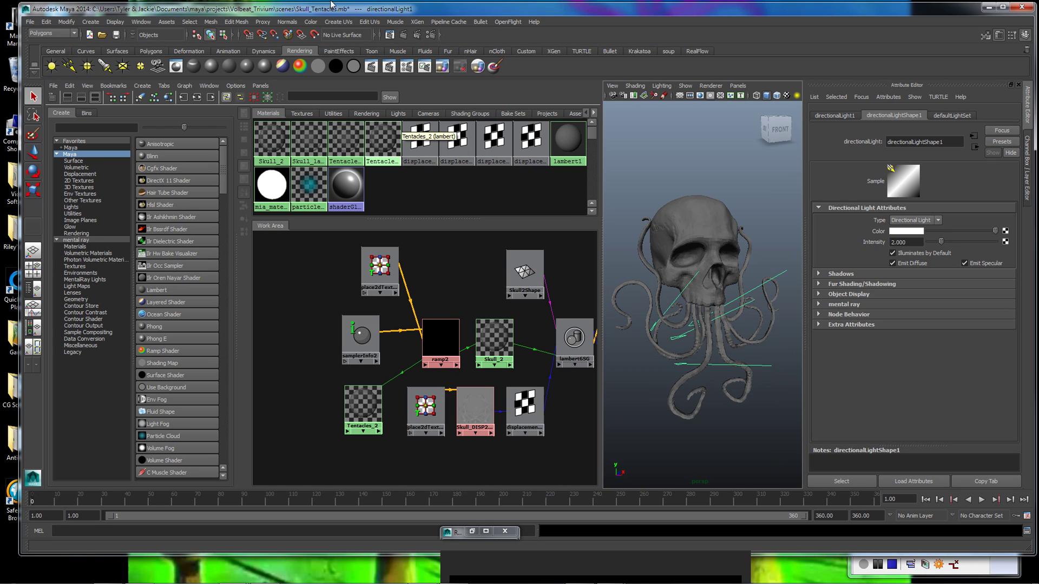
Restore the Render View to review the x-ray render, then minimize it
left_click(472, 532)
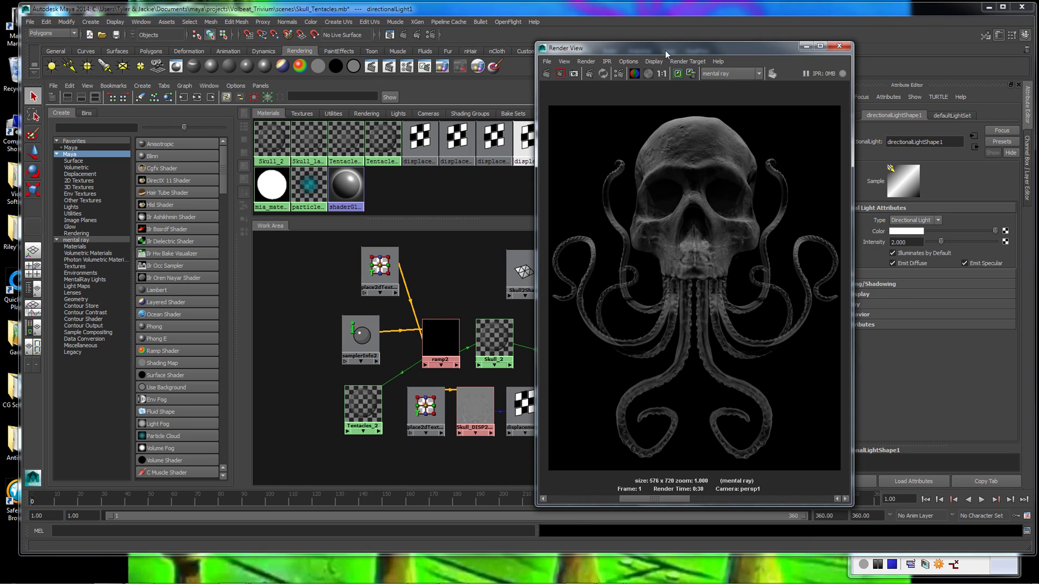
left_click_drag(665, 51, 484, 44)
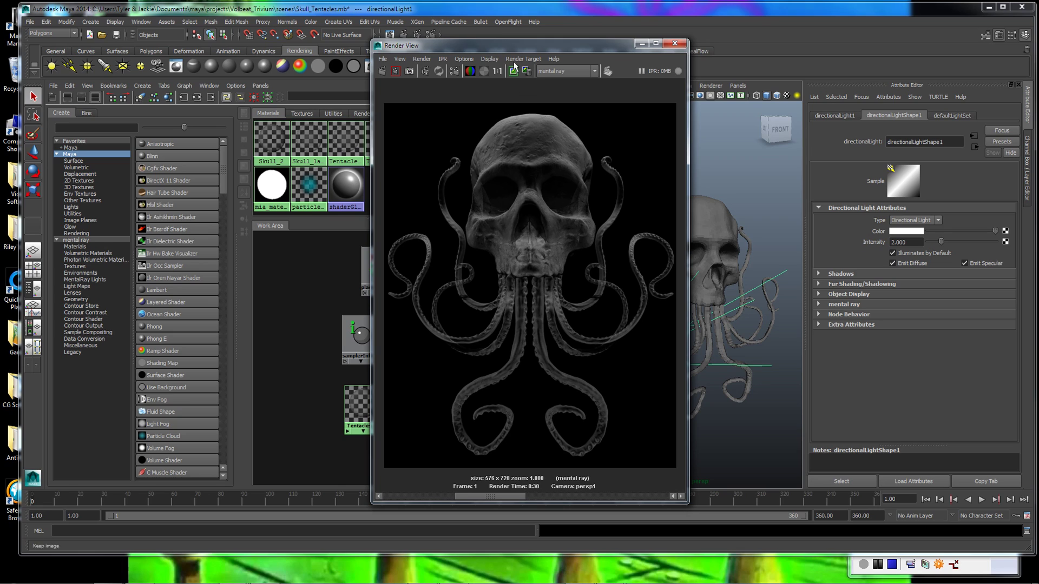
left_click_drag(510, 48, 387, 55)
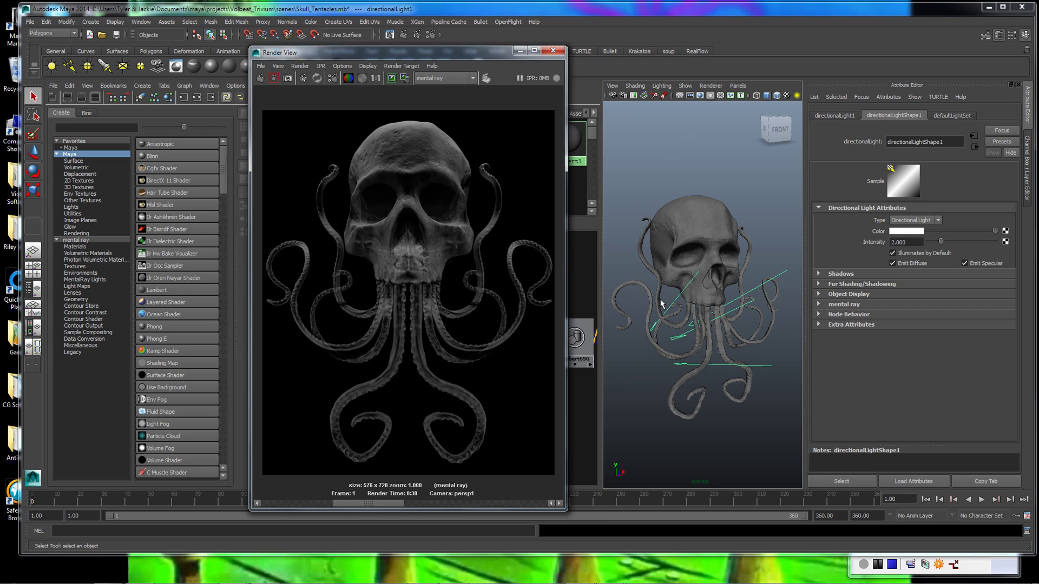
left_click(518, 52)
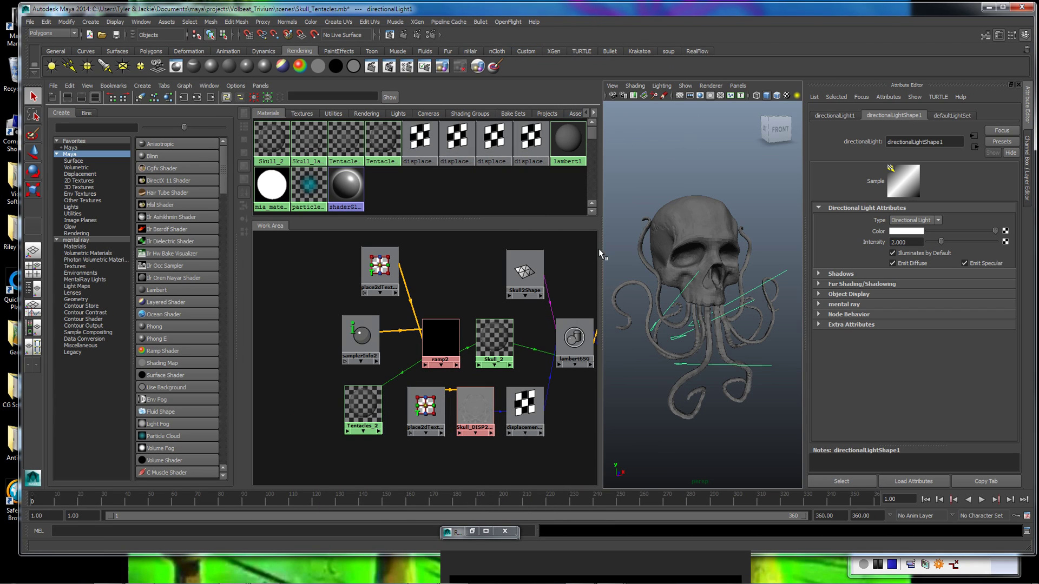
Switch to a single perspective layout and orbit to a near-front view of the skull
left_click_drag(600, 249, 497, 249)
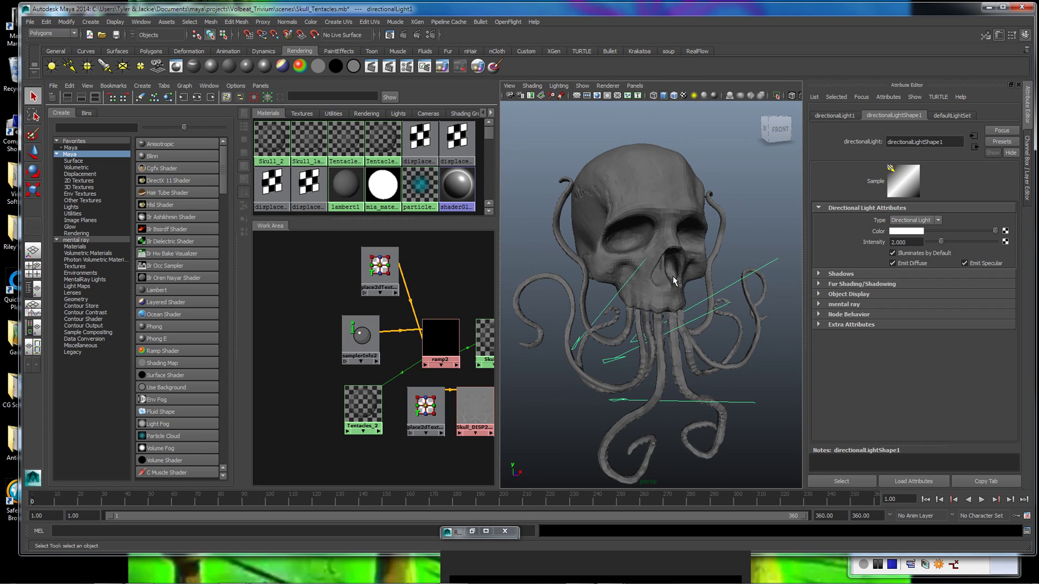
left_click(40, 256)
left_click_drag(534, 268, 356, 231, "alt")
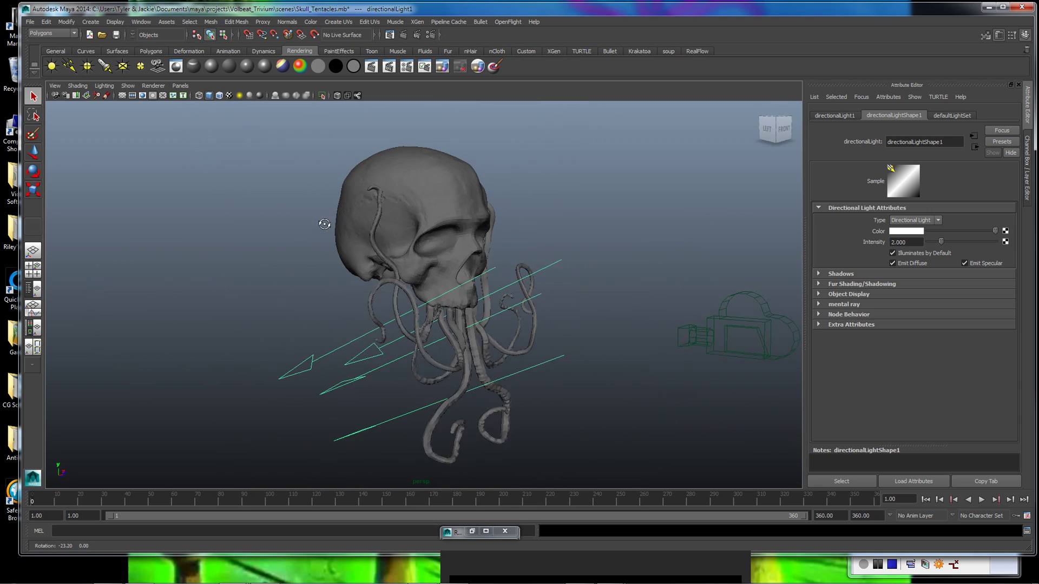
left_click(586, 225)
mouse_move(585, 225)
left_mouse_down("alt")
mouse_move(568, 232)
mouse_move(609, 222)
mouse_move(572, 235)
mouse_move(596, 228)
left_mouse_up("alt")
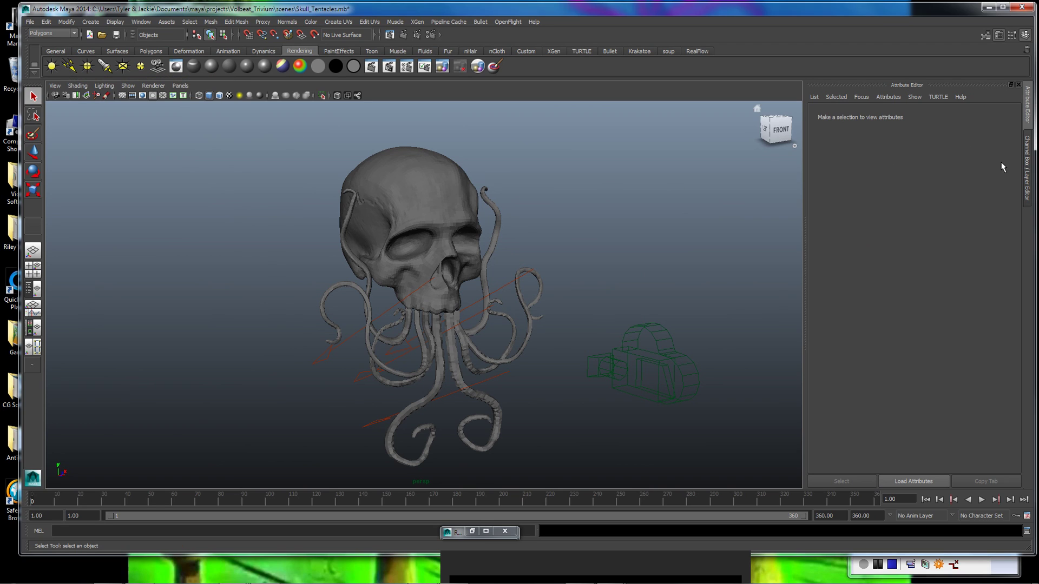
Show the Background layer, then orbit and pan until the skull sits right of centre
left_click(1026, 181)
left_click(902, 385)
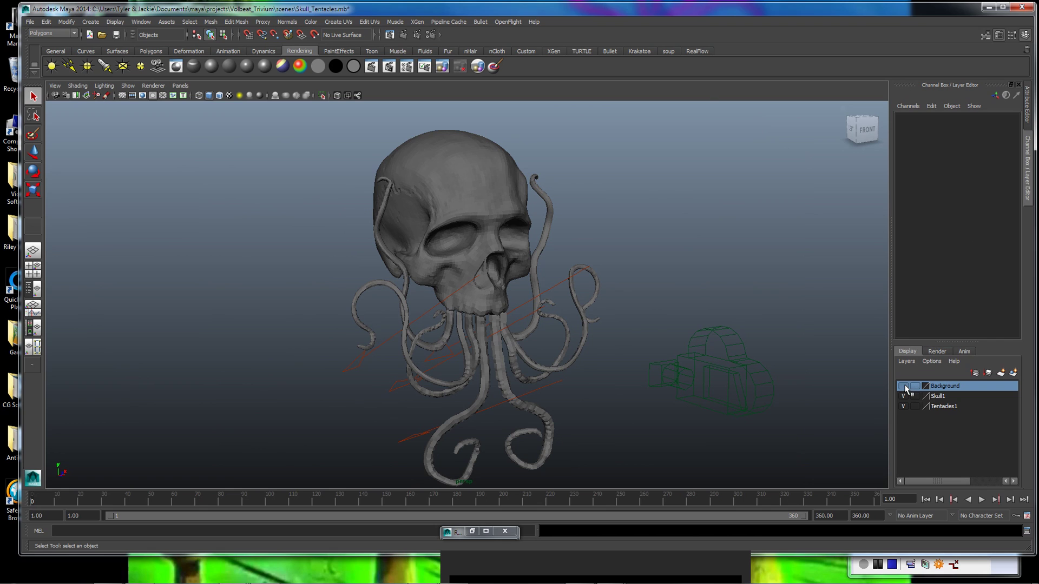
left_click_drag(771, 271, 471, 180, "alt")
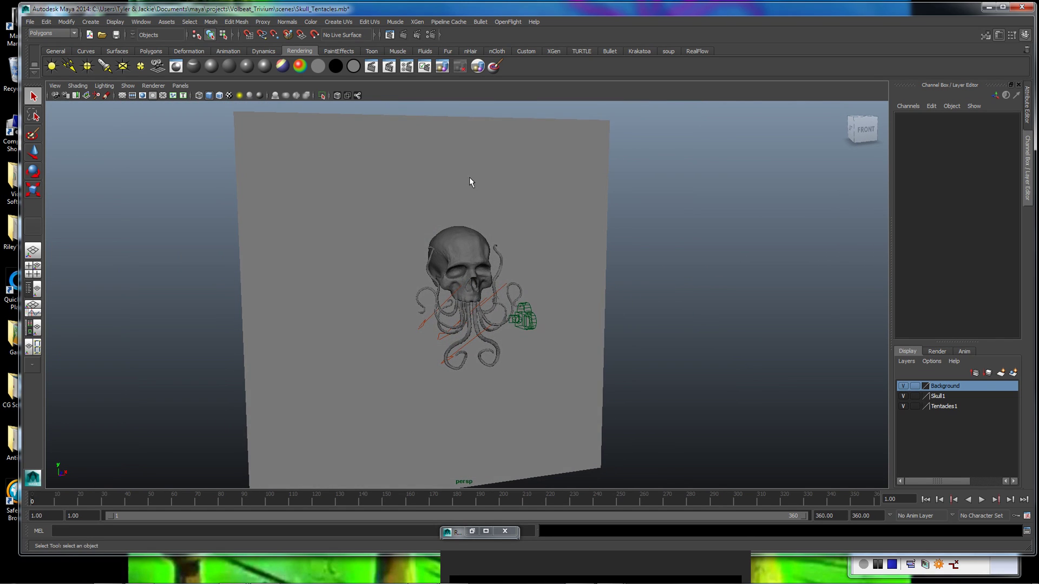
right_click_drag(471, 180, 613, 197, "alt")
left_click_drag(614, 198, 639, 185, "alt")
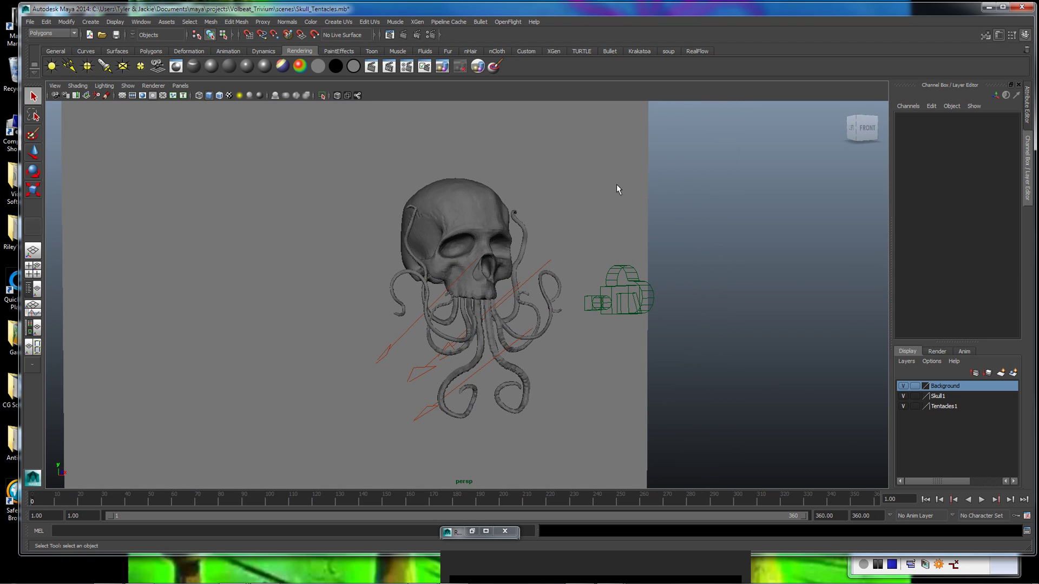
middle_click_drag(614, 184, 695, 185, "alt")
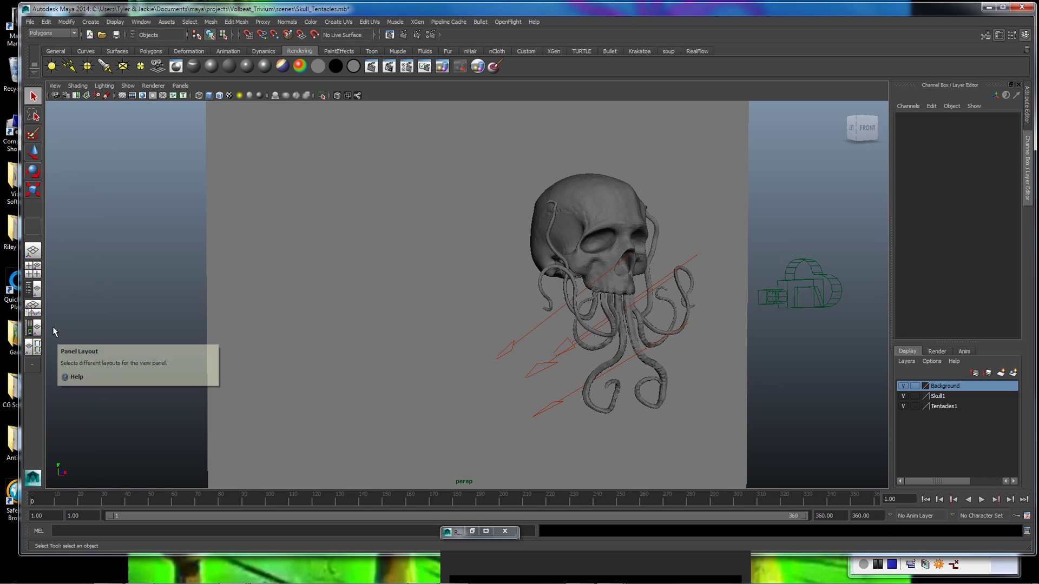
Show a widened Hypershade beside the perspective view, clear its graph, and list the mental ray materials
left_click(36, 330)
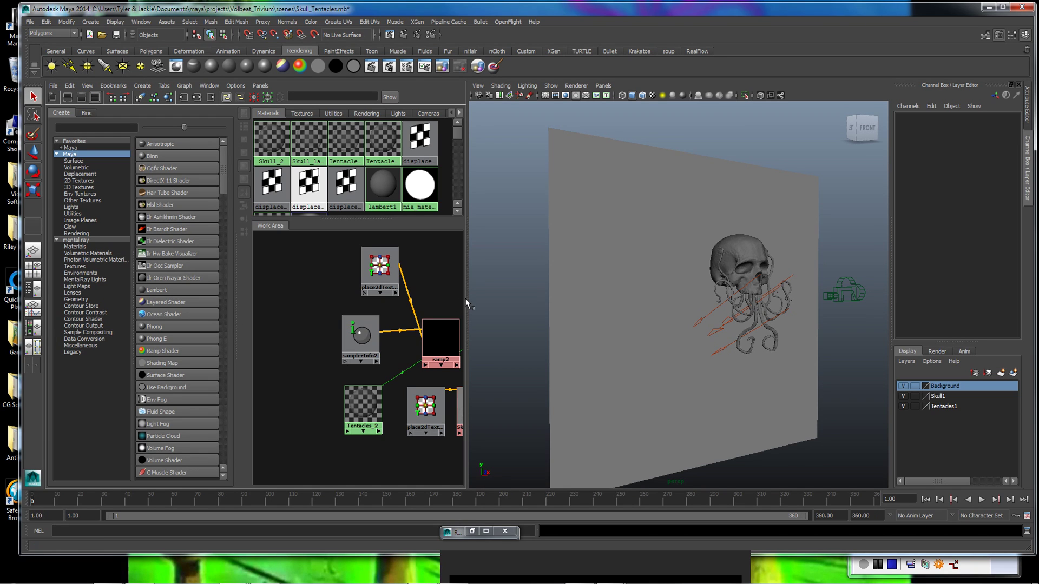
left_click_drag(466, 297, 659, 294)
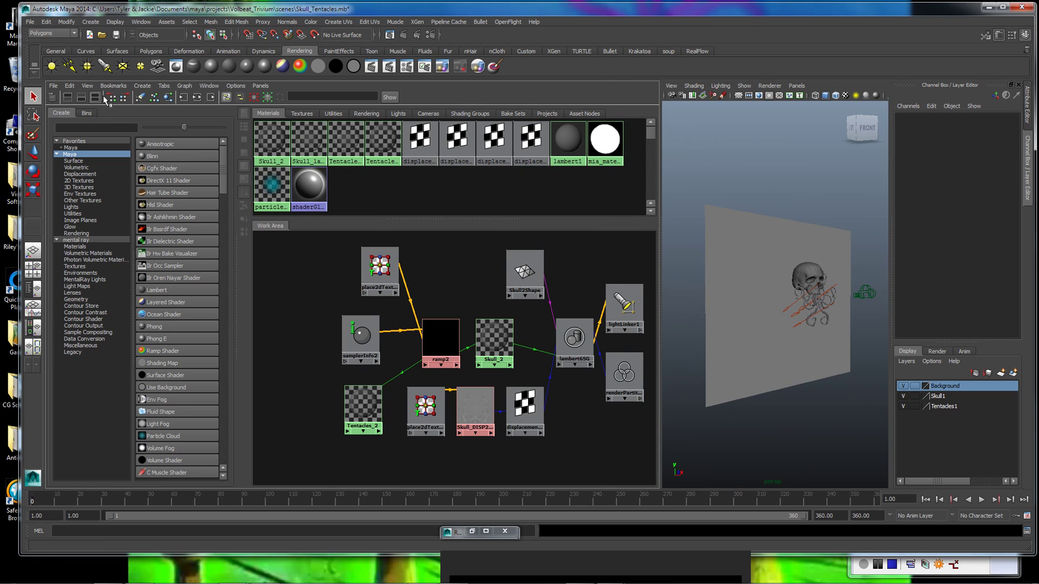
left_click(141, 98)
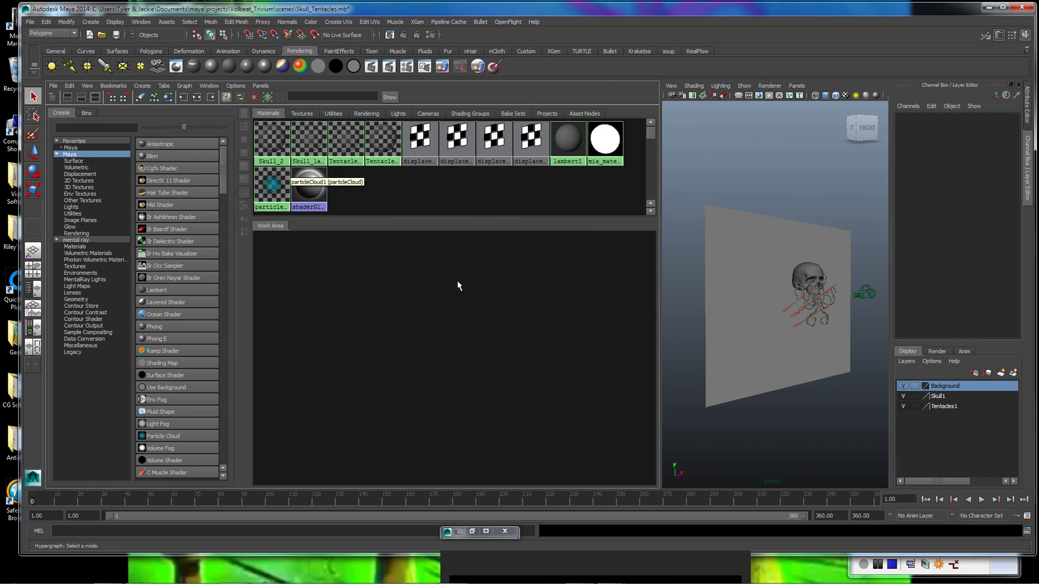
left_click_drag(732, 280, 729, 281, "alt")
left_click(726, 280)
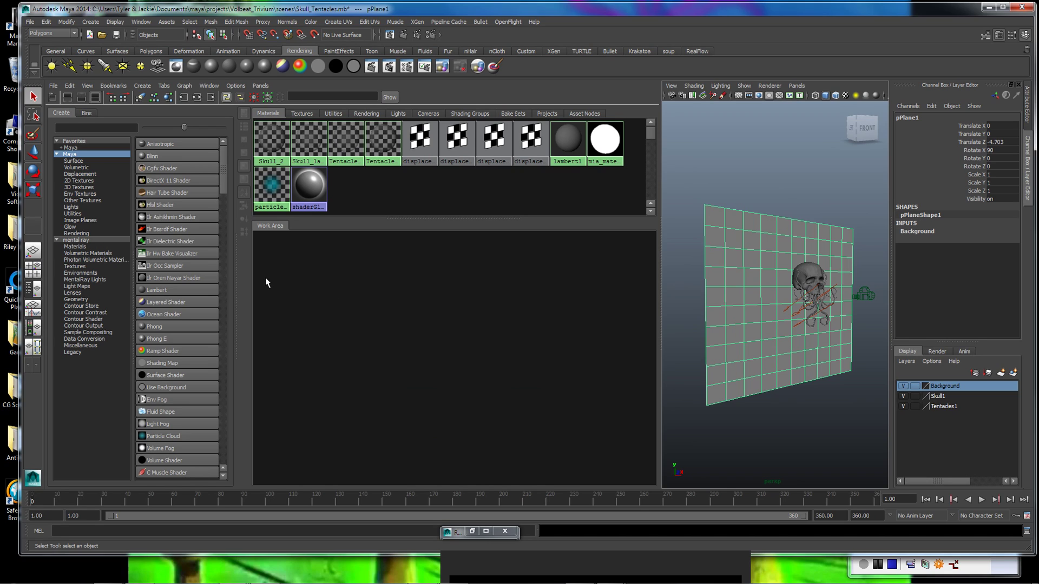
left_click(74, 240)
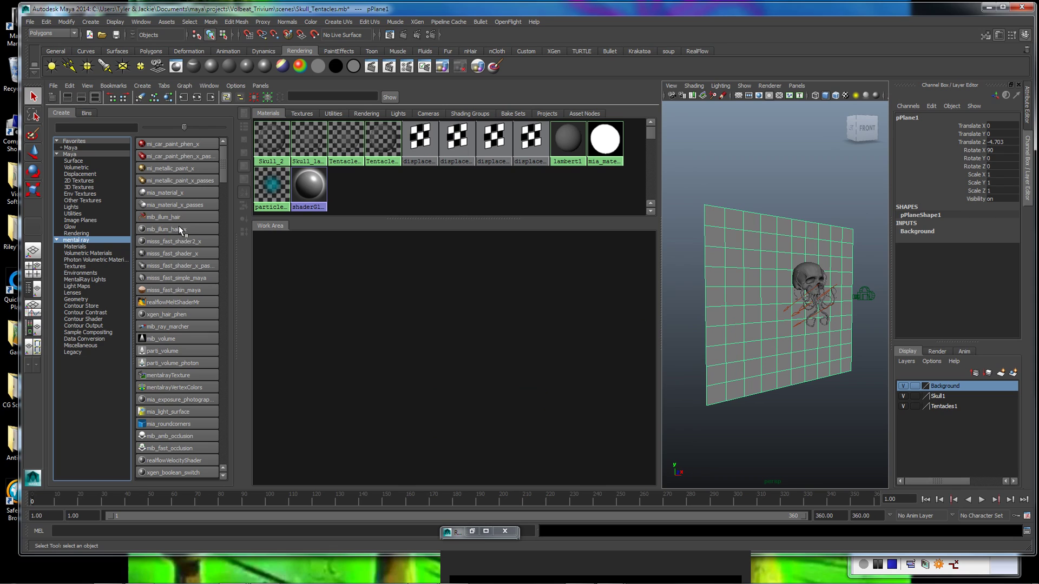
left_click(100, 247)
Create a mia_material_x node, then find and create a mia_light_surface node by searching 'light'
left_click(177, 194)
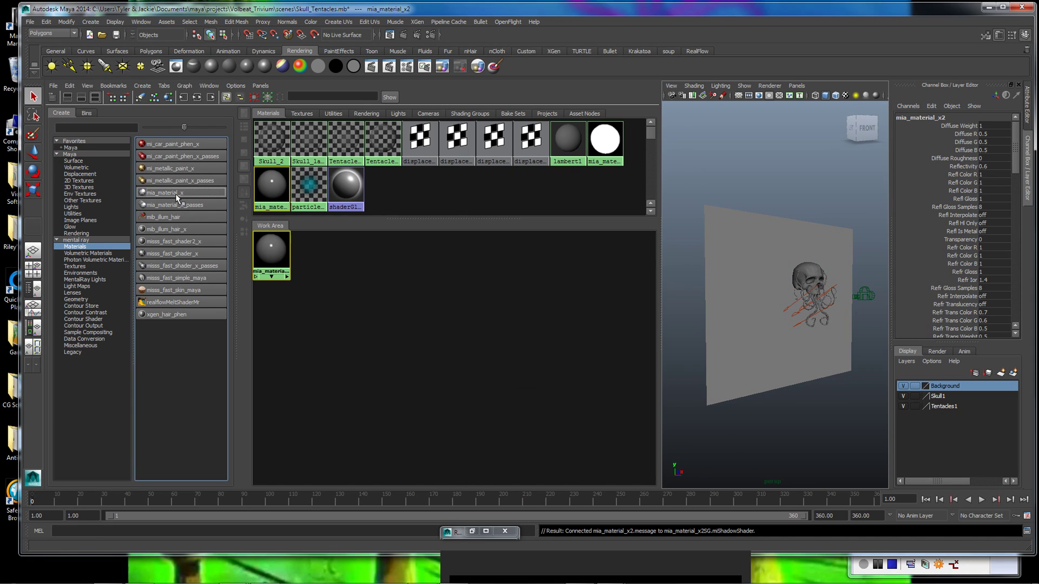
left_click(90, 240)
left_click(77, 129)
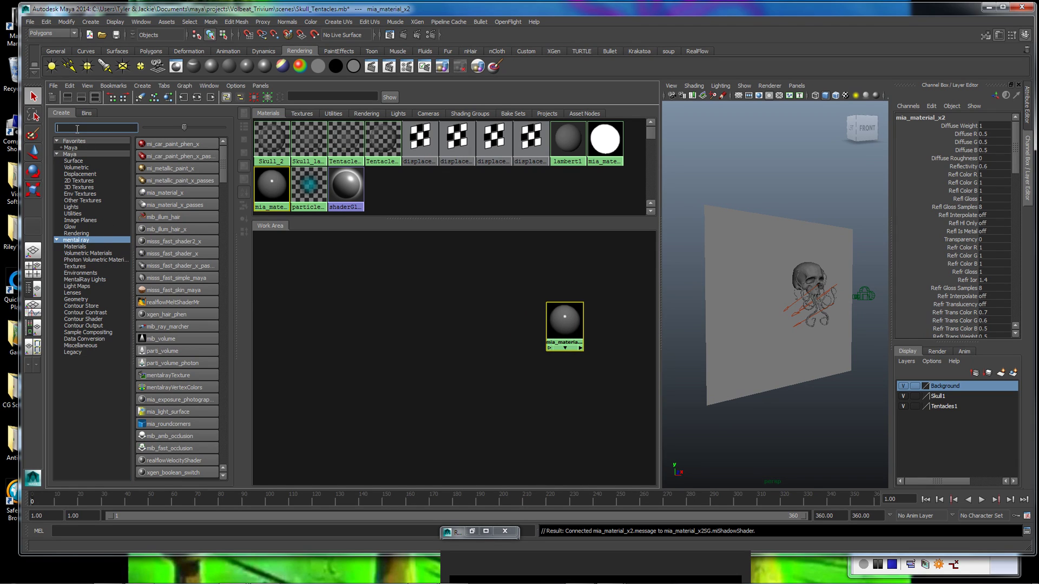
type("li")
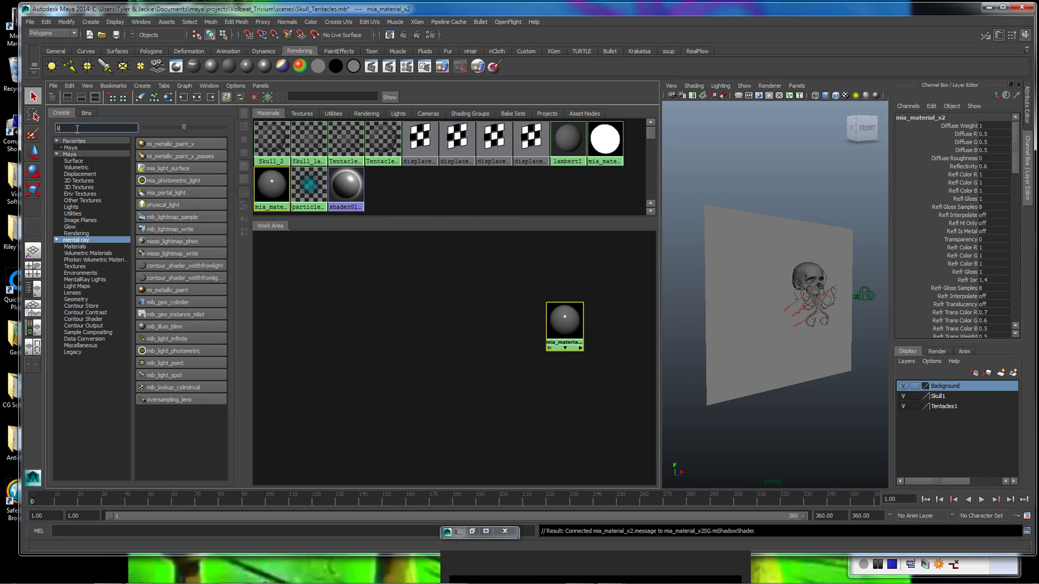
type("ght")
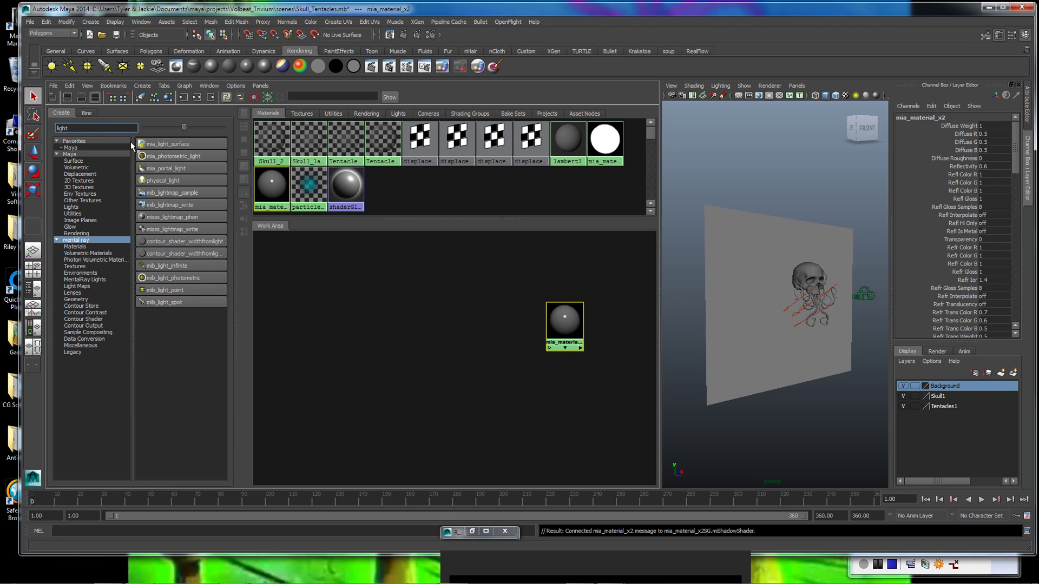
left_click(155, 144)
Arrange mia_light_surface2 and mia_material_x2 side by side and clear the 'light' search filter
left_click_drag(277, 306, 423, 321)
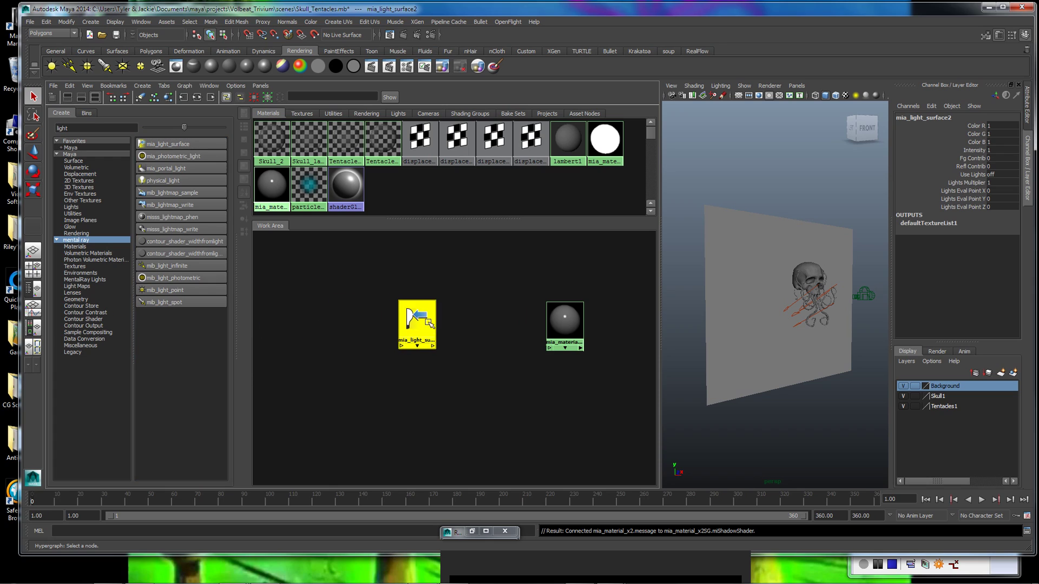
right_click_drag(383, 301, 634, 285, "alt")
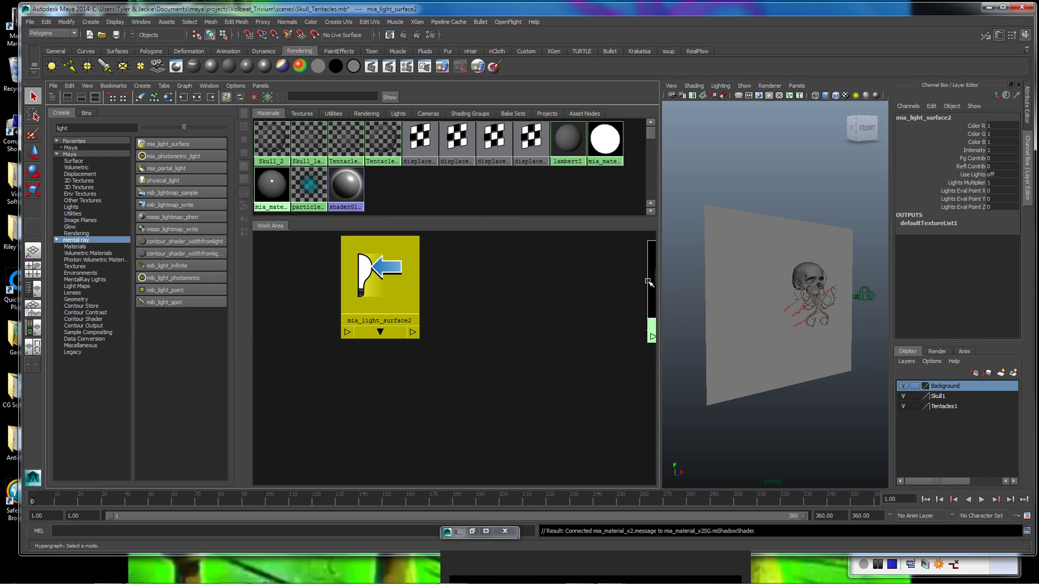
left_click_drag(650, 281, 445, 277)
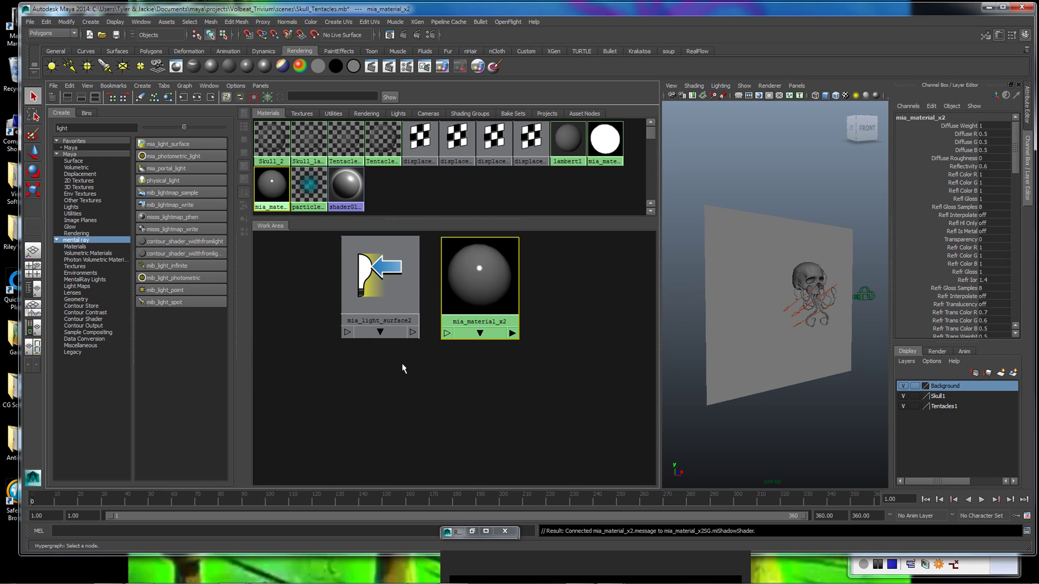
middle_click_drag(403, 368, 405, 392, "alt")
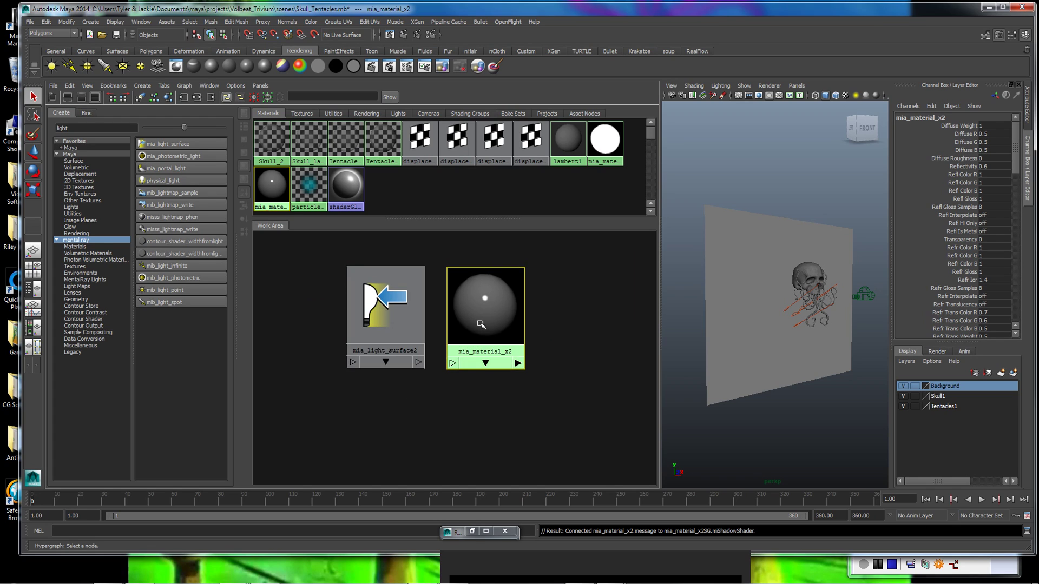
left_click(411, 325)
left_click(463, 319)
double_click(70, 128)
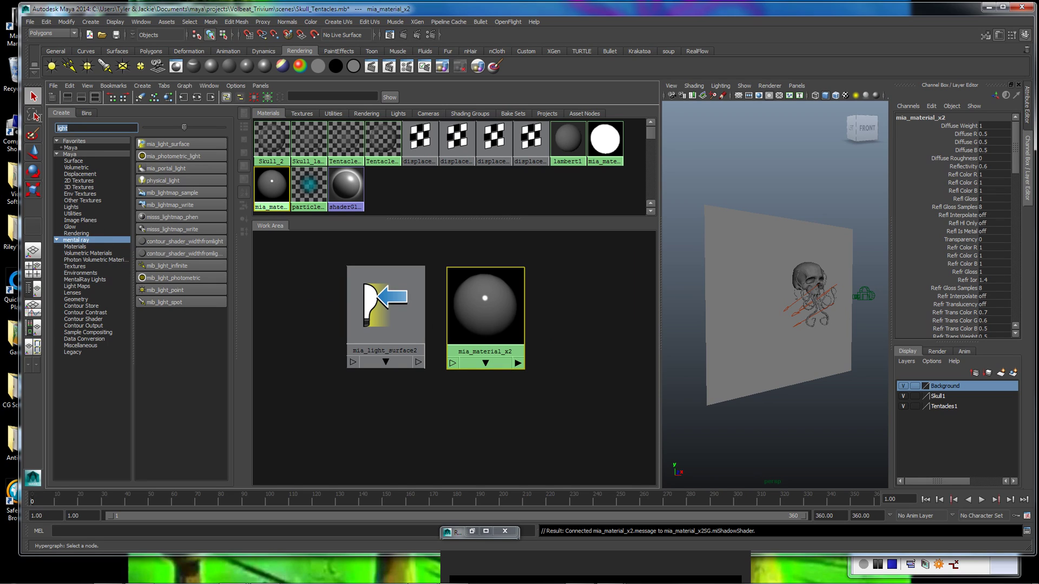
key("BackSpace")
Create surfaceShader1 beside mia_material_x2 and set its Out Color to pure white
left_click(77, 162)
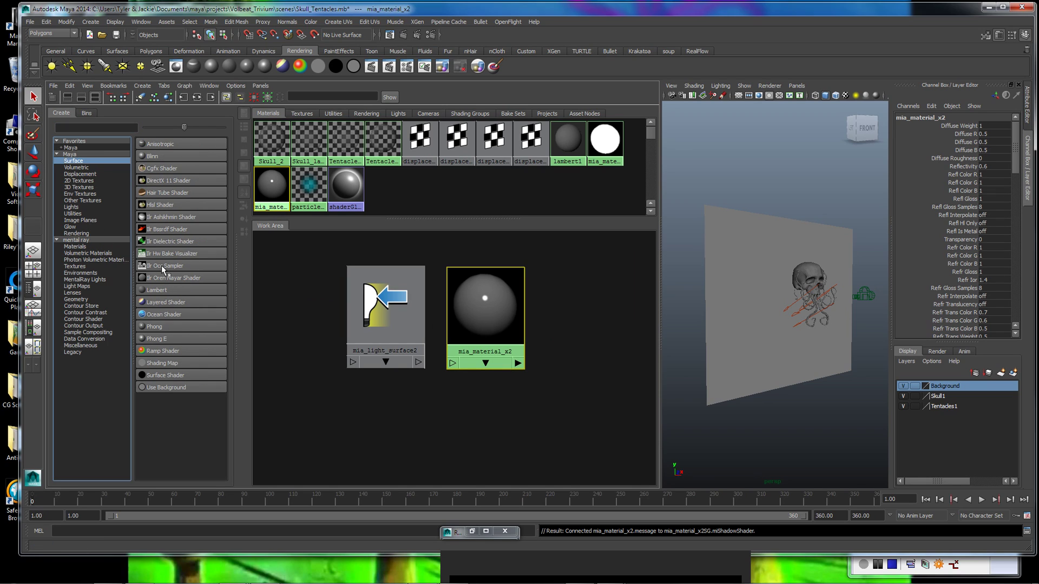
left_click(172, 374)
left_click_drag(306, 282, 601, 343)
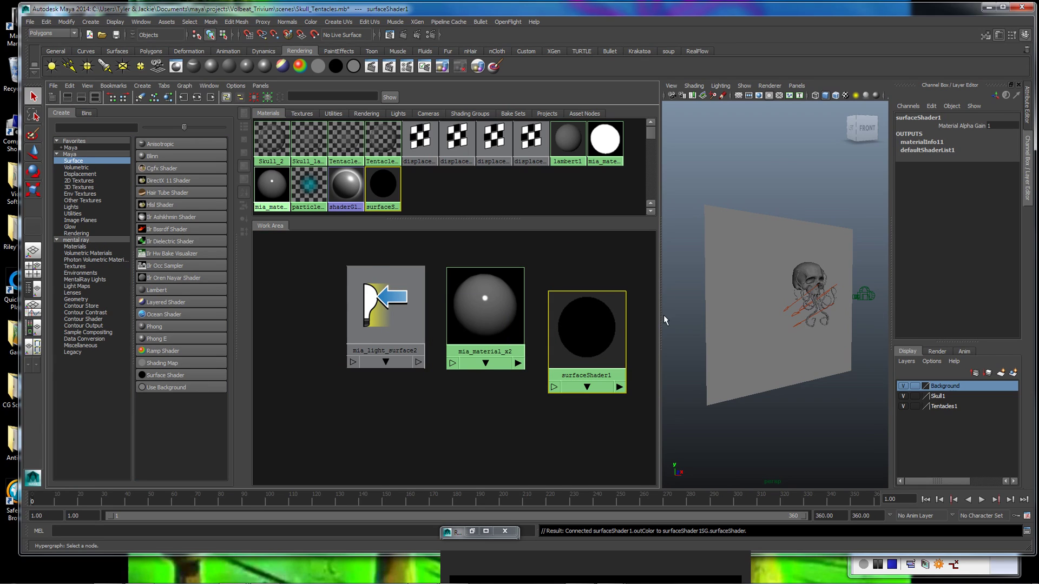
left_click_drag(599, 333, 600, 333)
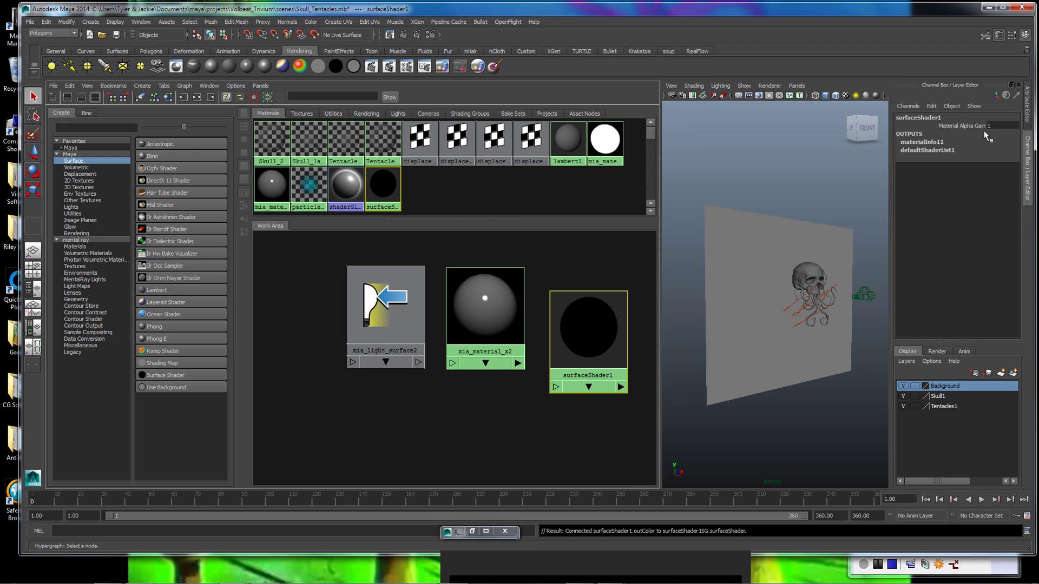
left_click(1028, 121)
left_click(899, 232)
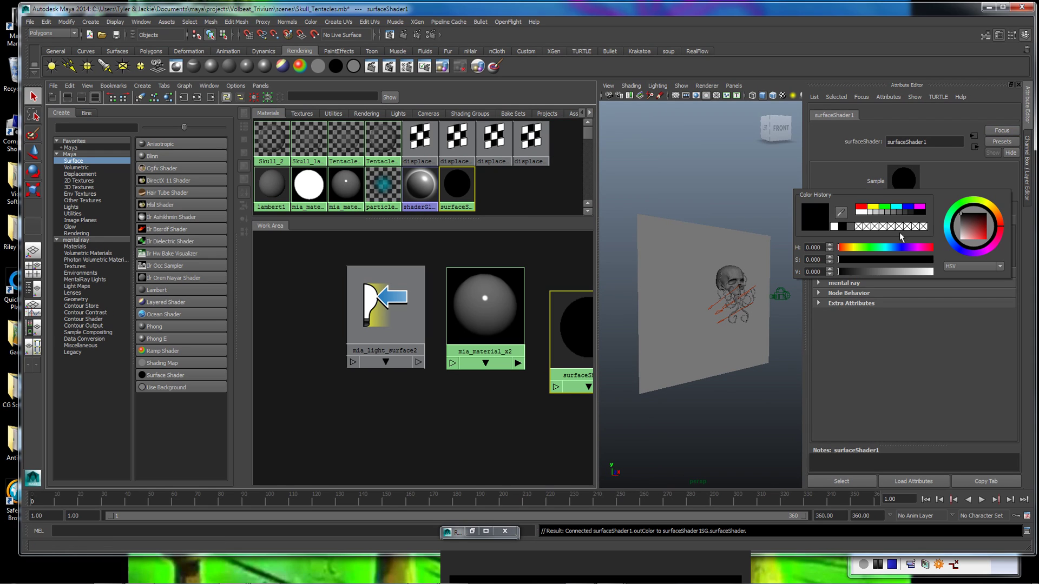
left_click(835, 227)
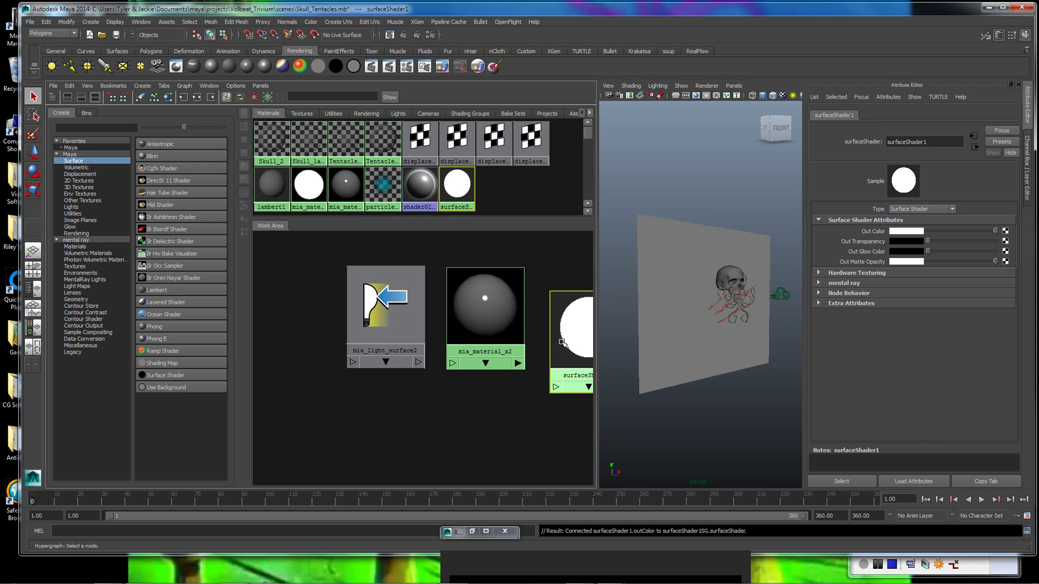
Inspect mia_material_x2, surfaceShader1 and mia_light_surface2 attributes, then select surfaceShader1 for removal
left_click(438, 319)
left_click(555, 318)
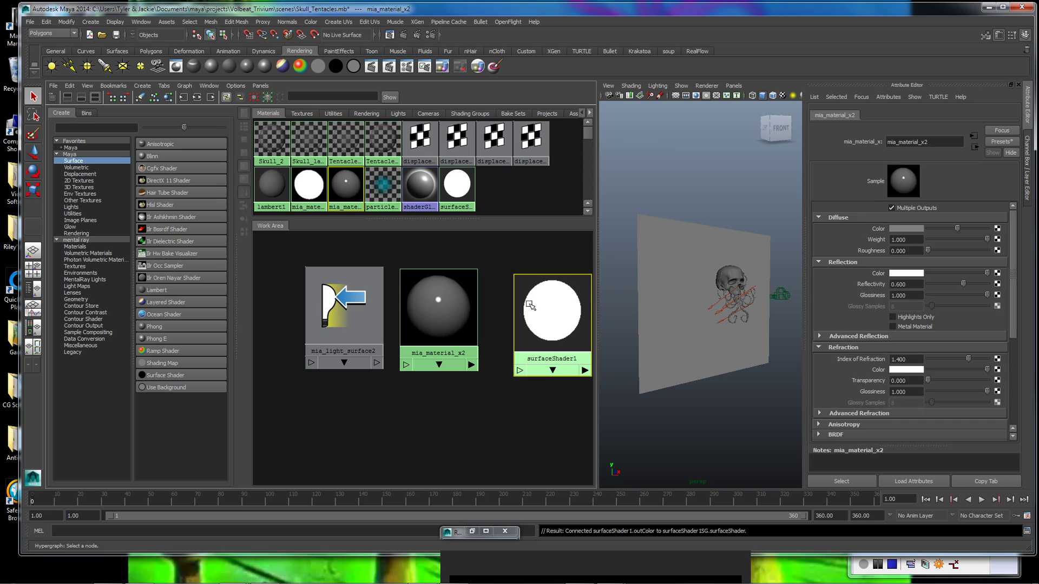
left_click(350, 313)
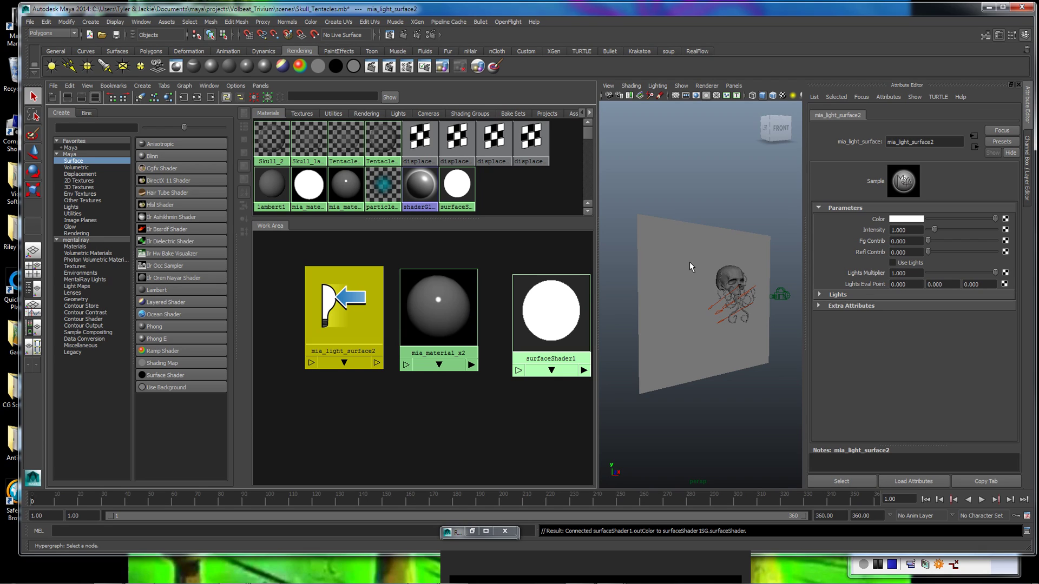
left_click(559, 329)
Delete surfaceShader1 and browse mia_material_x2's Refraction and Advanced settings
key("Delete")
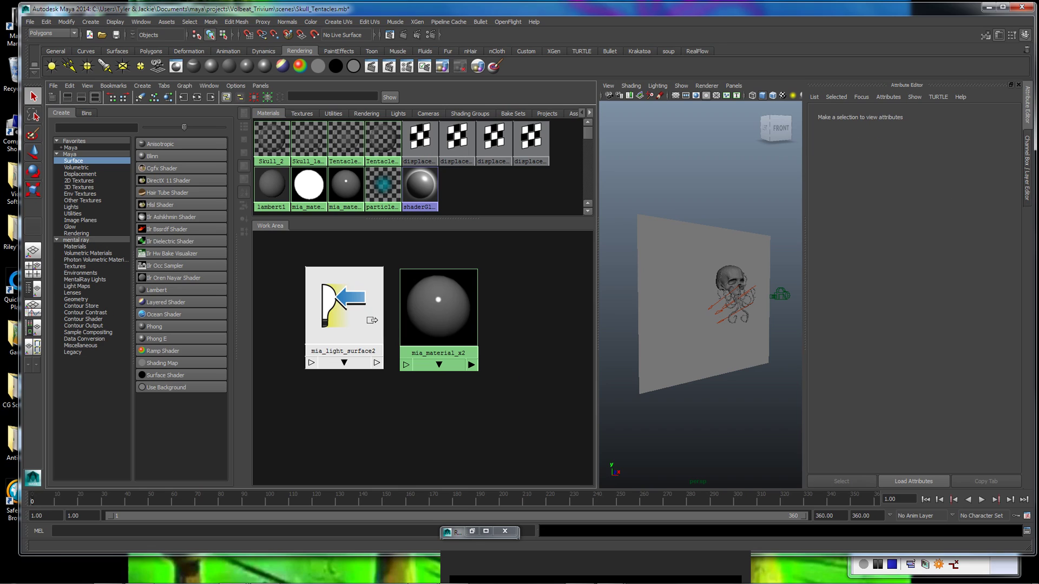
left_click(448, 322)
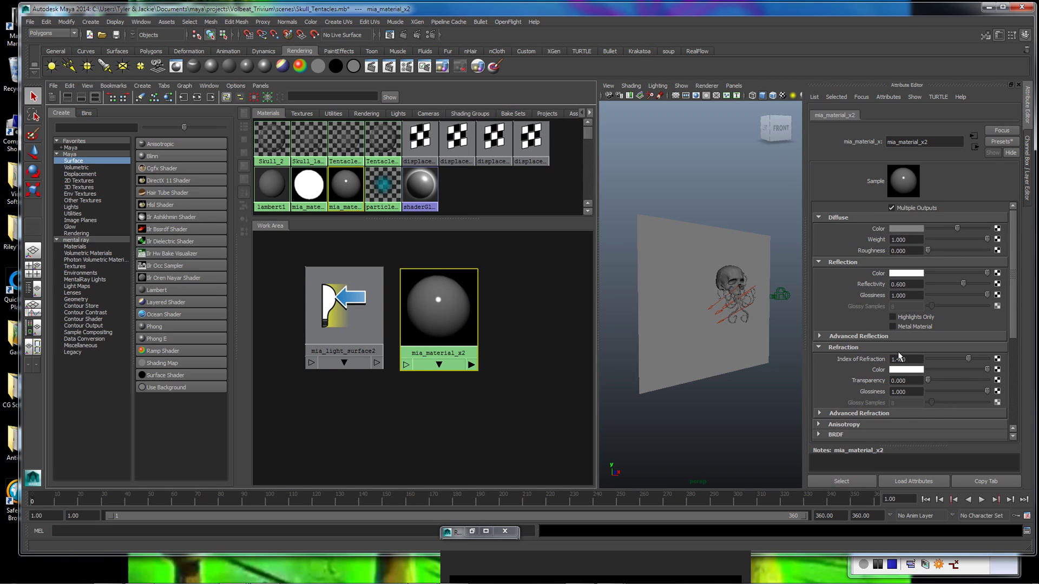
left_click(869, 348)
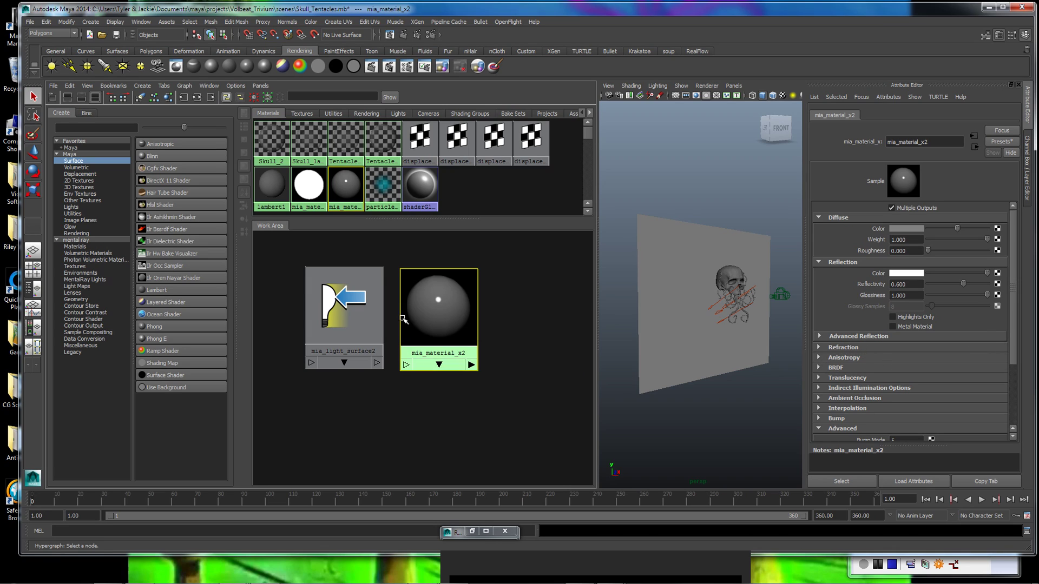
left_click_drag(433, 316, 439, 315)
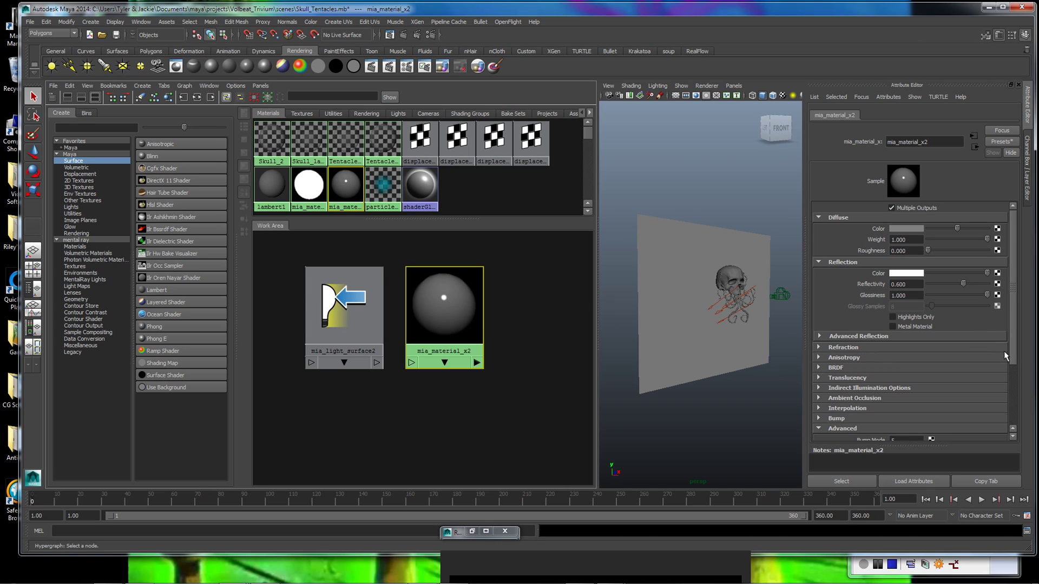
left_click_drag(1012, 349, 1014, 411)
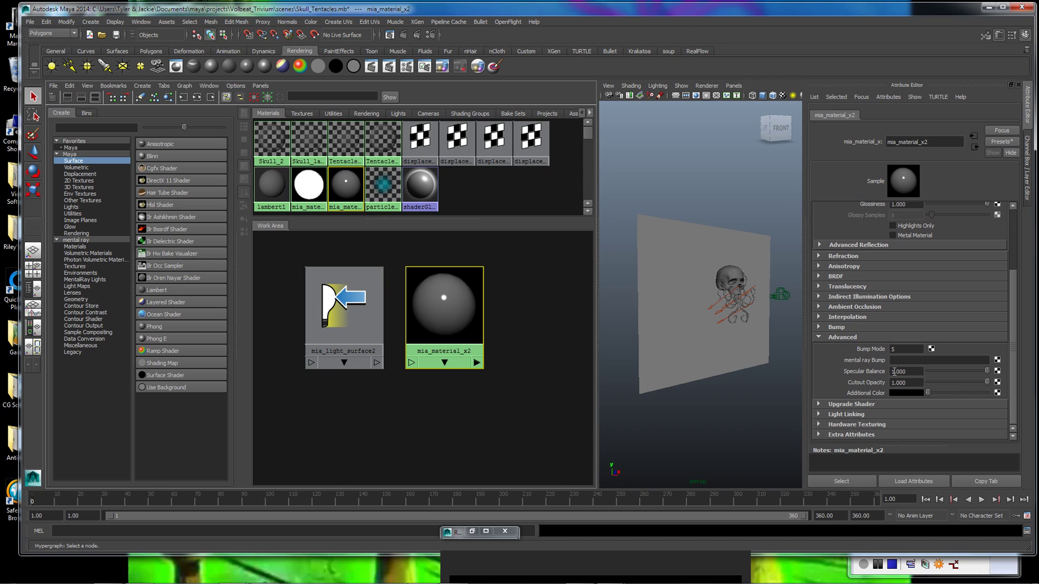
left_click(843, 337)
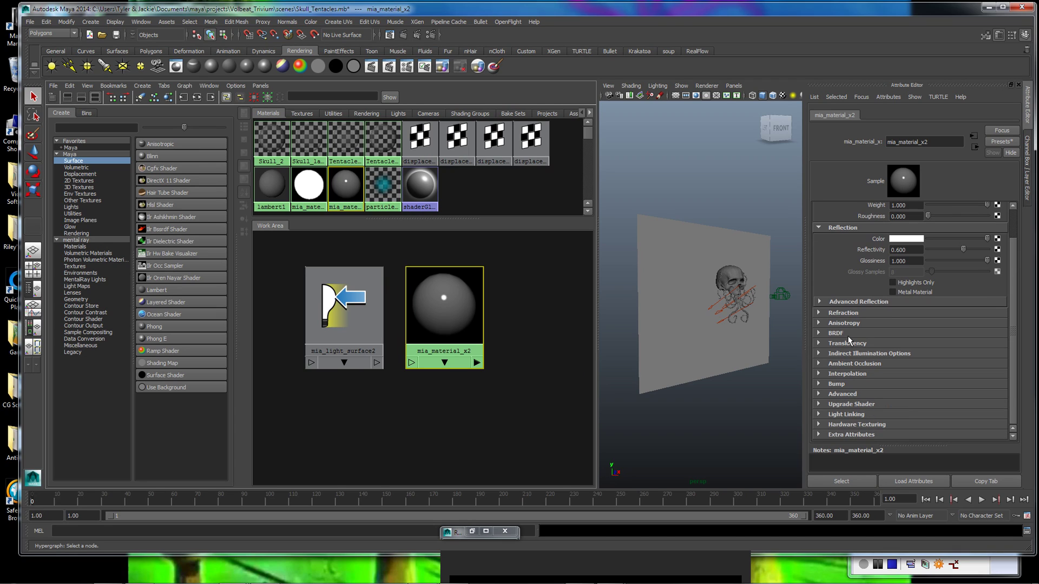
left_click(853, 394)
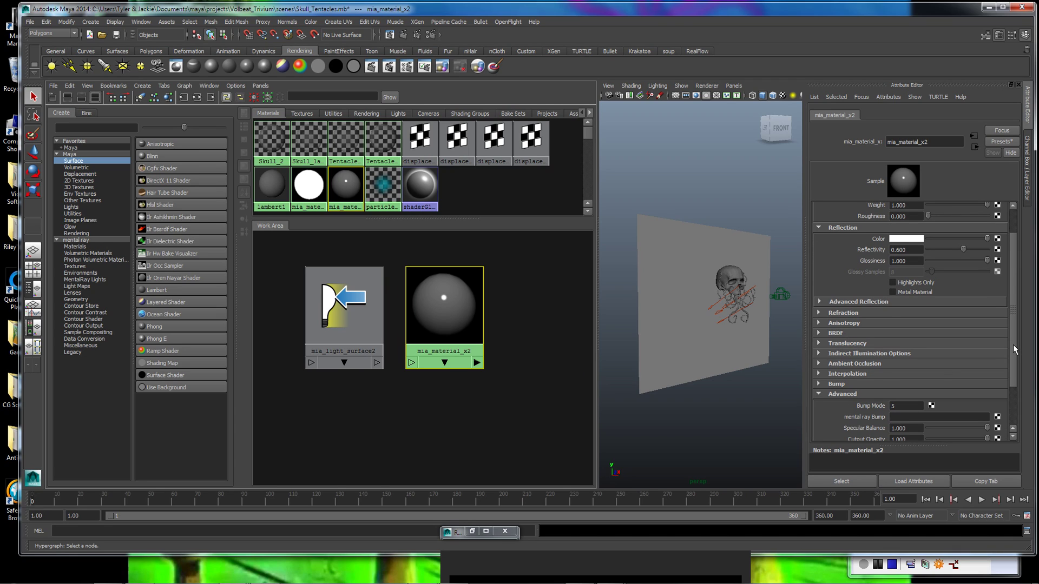
left_click_drag(1012, 344, 1010, 388)
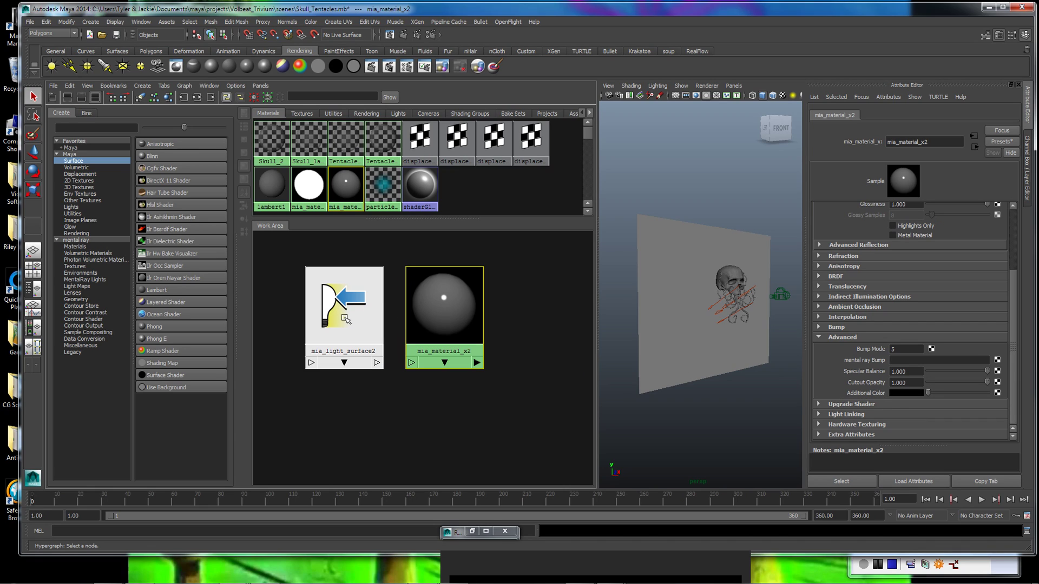
Connect mia_light_surface2 into mia_material_x2's Additional Color and reload the material's settings
middle_click_drag(345, 319, 838, 395)
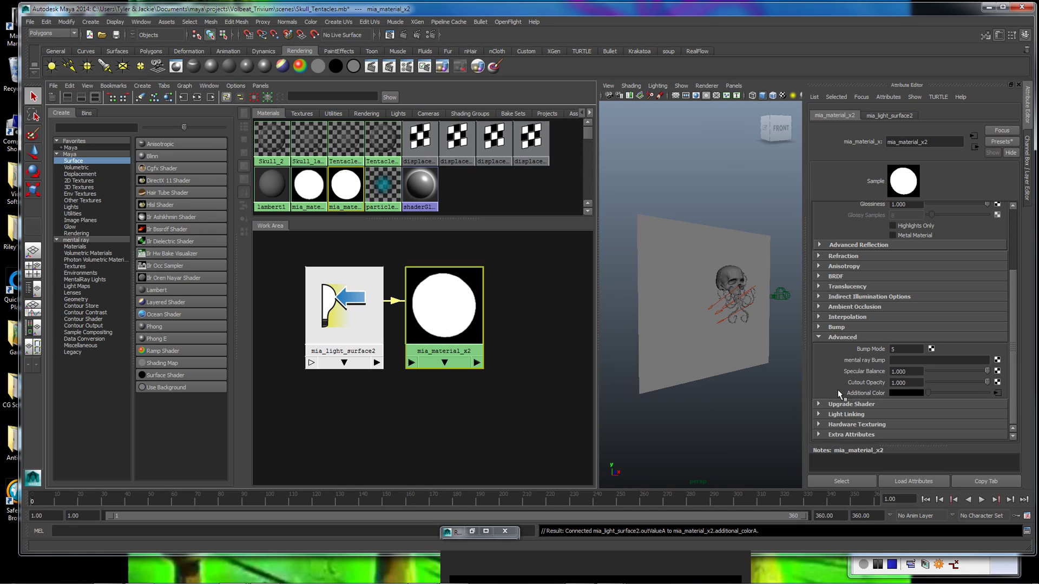
left_click_drag(365, 328, 370, 326)
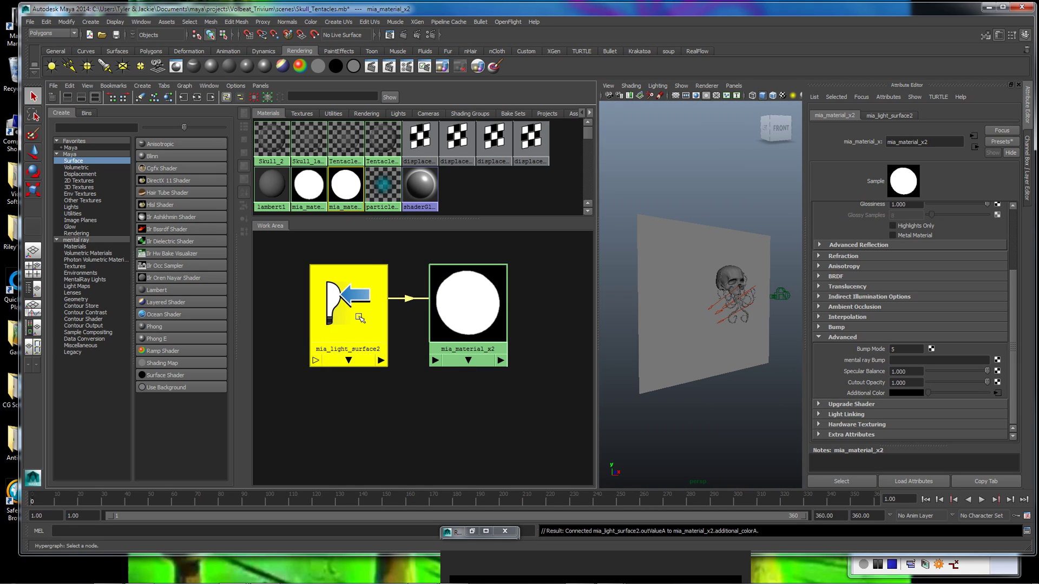
left_click(450, 308)
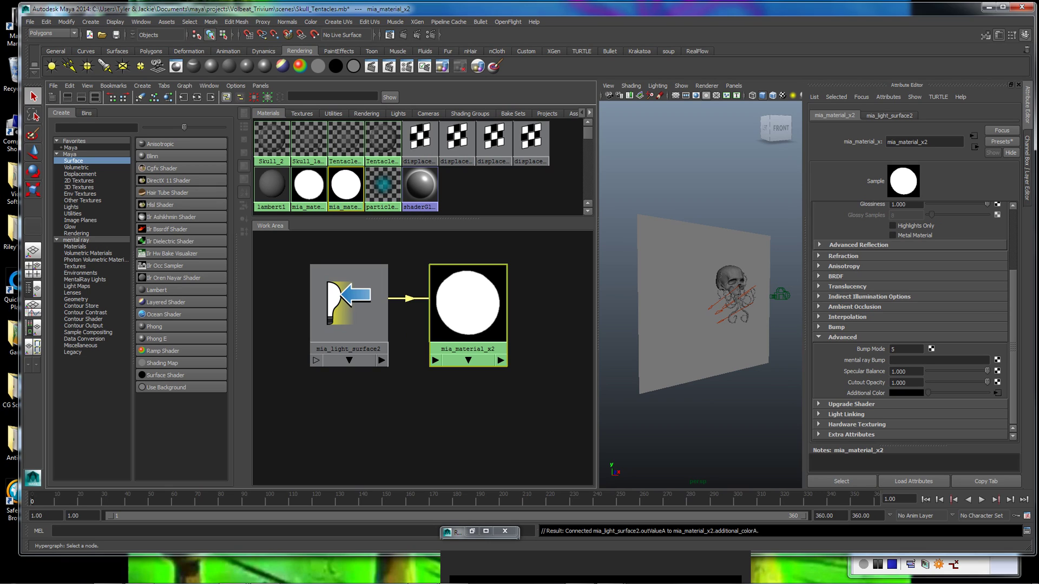
scroll(1013, 303, "up", 3)
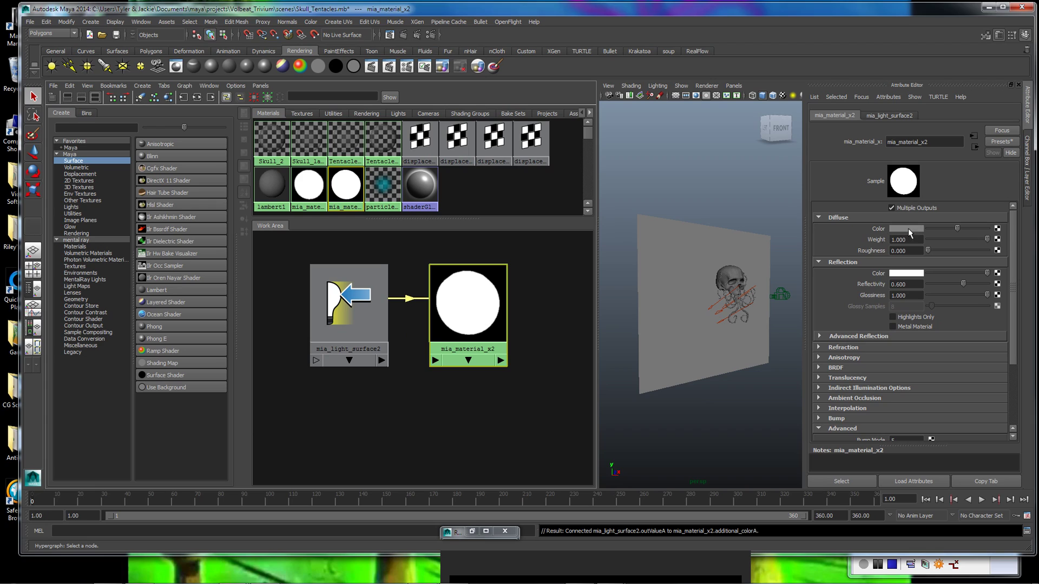
left_click(367, 317)
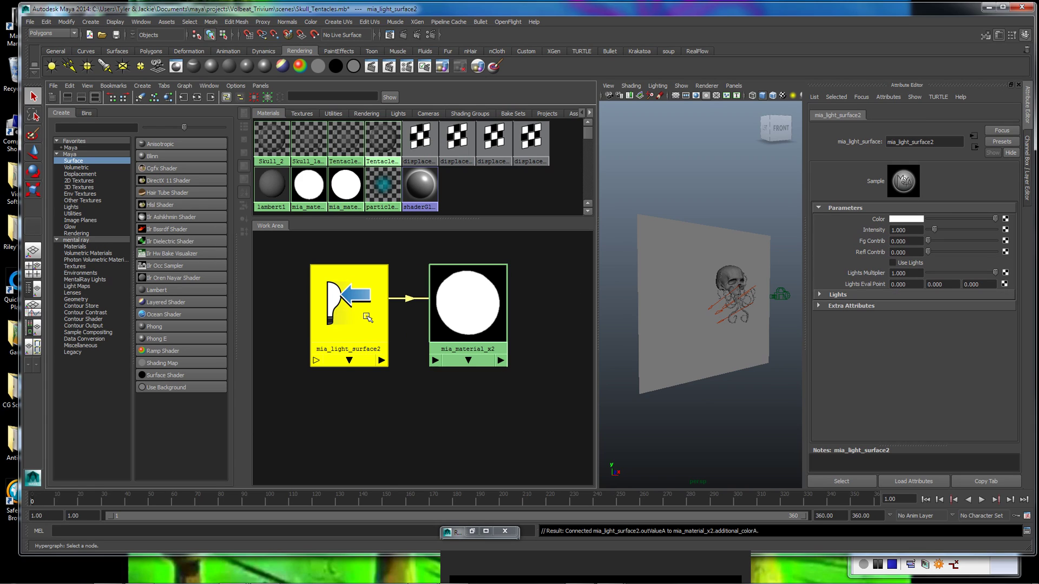
left_click(918, 219)
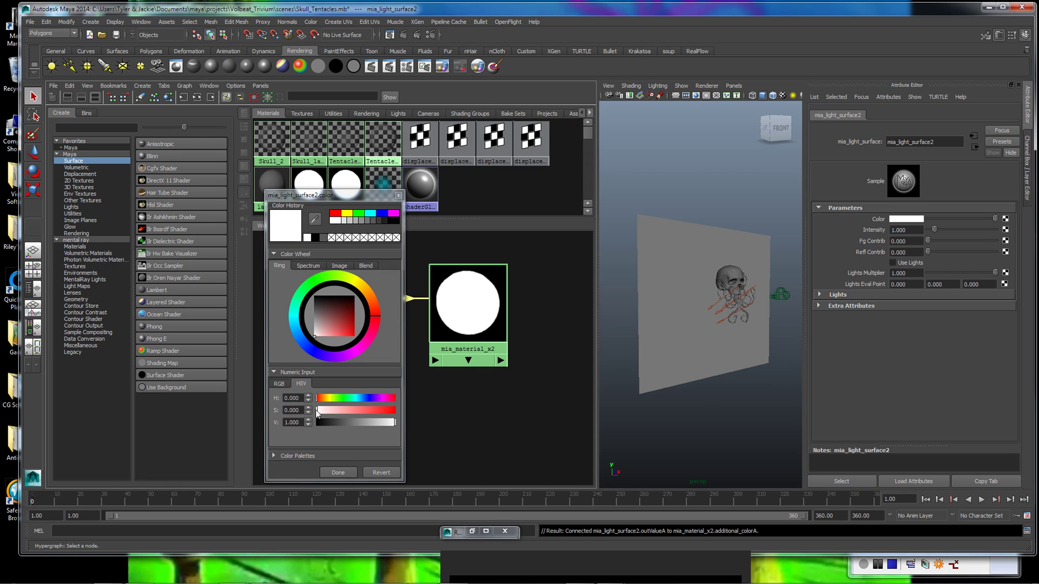
left_click_drag(317, 413, 382, 414)
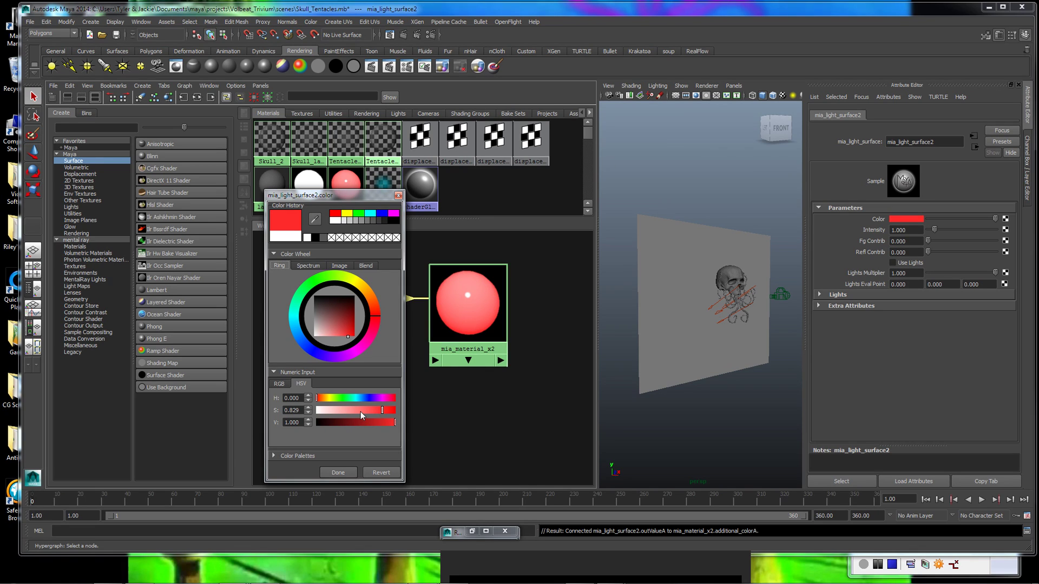
left_click_drag(381, 410, 297, 403)
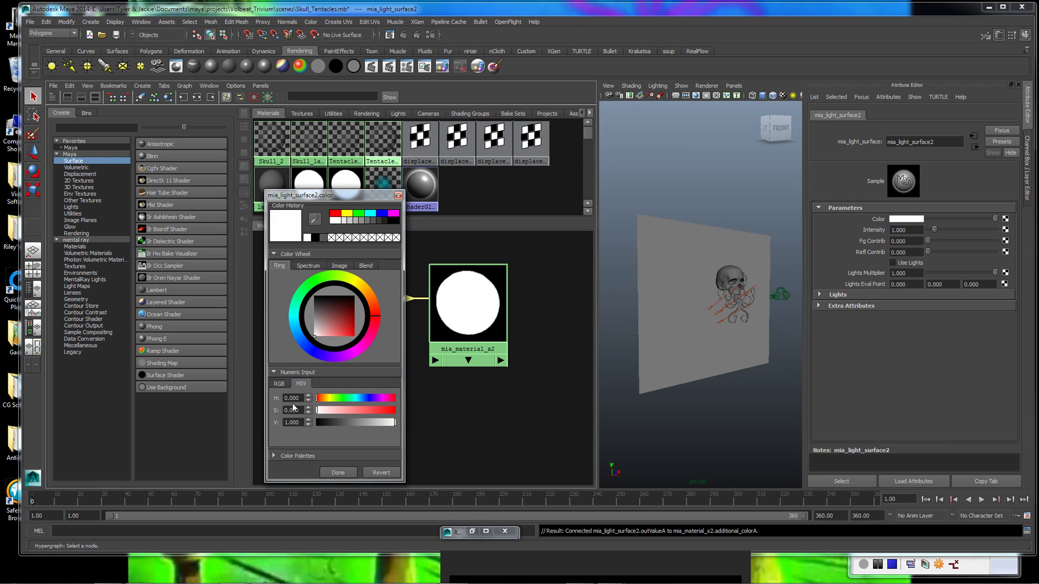
left_click(340, 473)
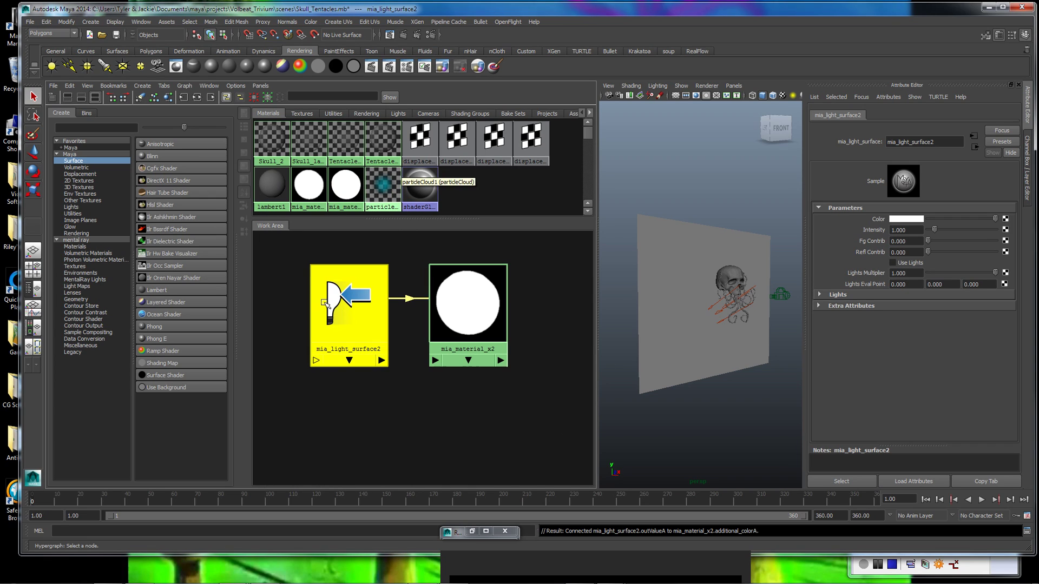
left_click(641, 364)
Assign mia_material_x2 to the backdrop plane and flip through stored renders to the 0:30 one
right_click_drag(460, 331, 451, 284)
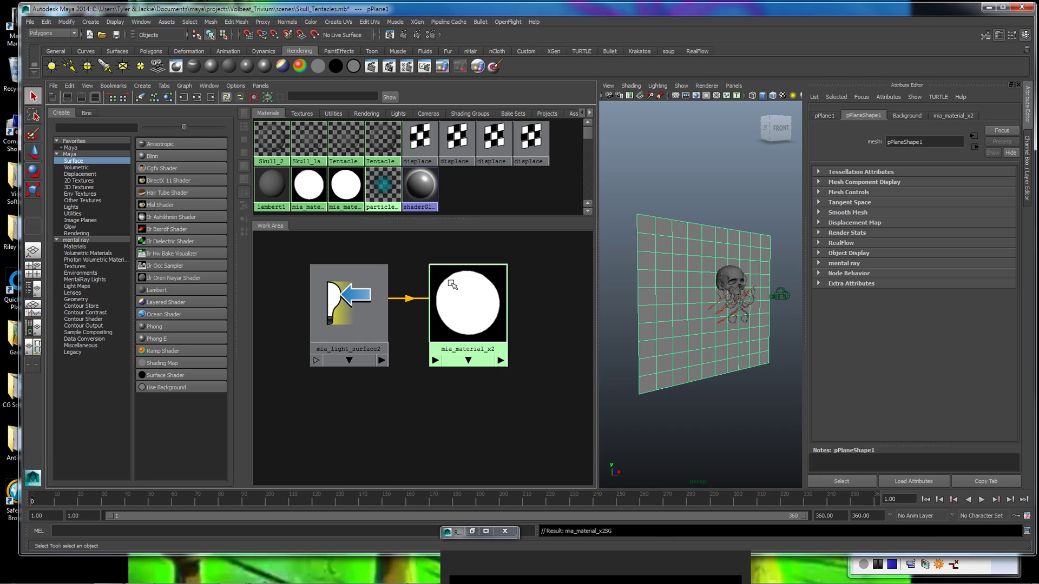
left_click(389, 35)
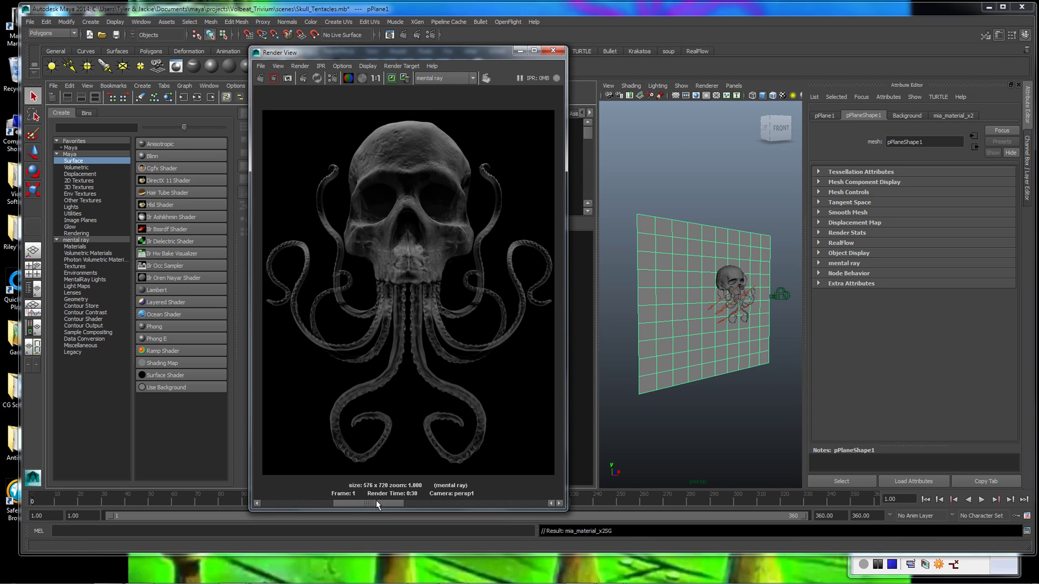
left_click_drag(379, 503, 307, 502)
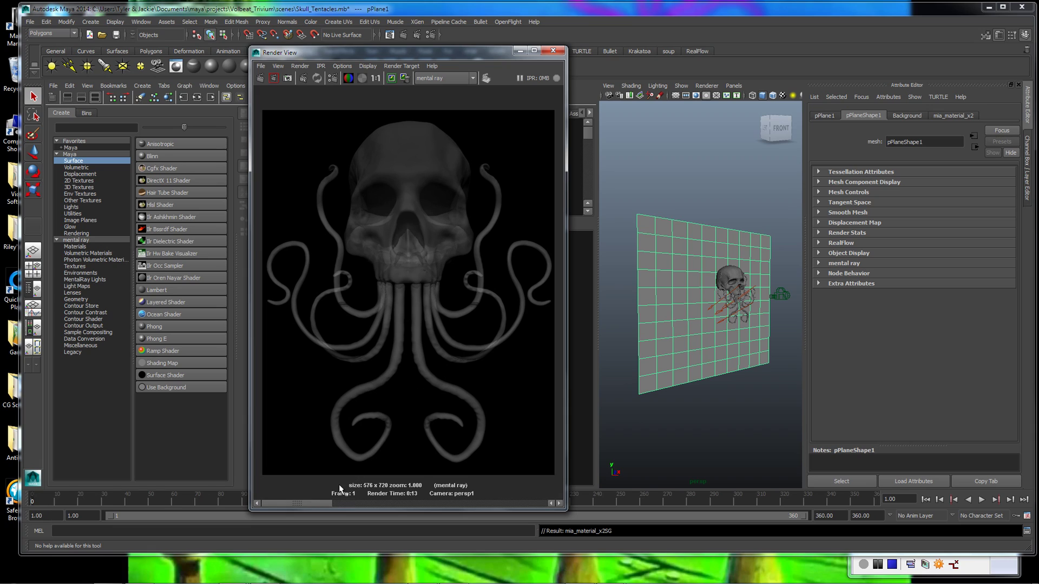
left_click(360, 505)
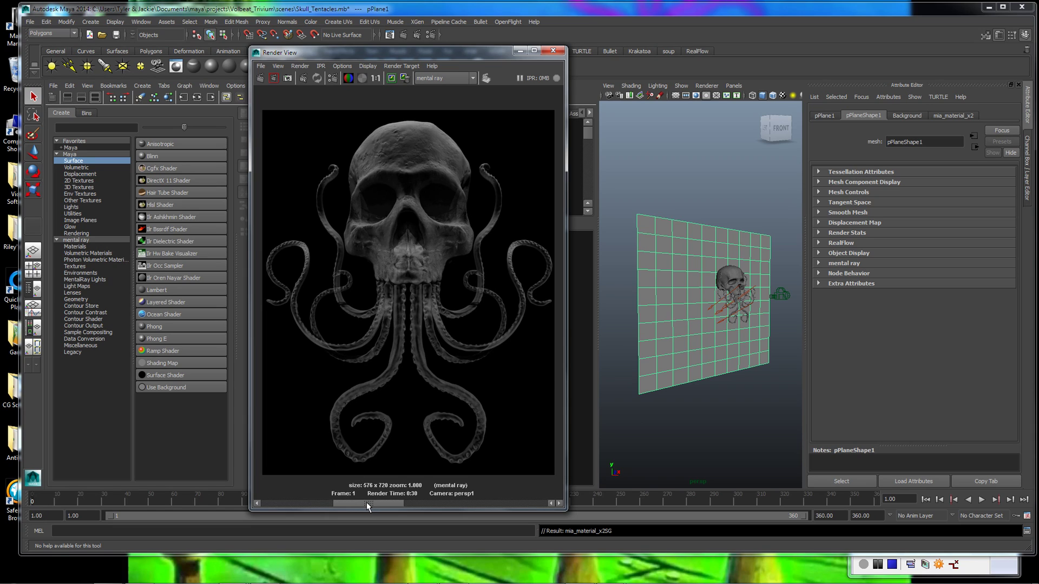
left_click_drag(366, 502, 323, 503)
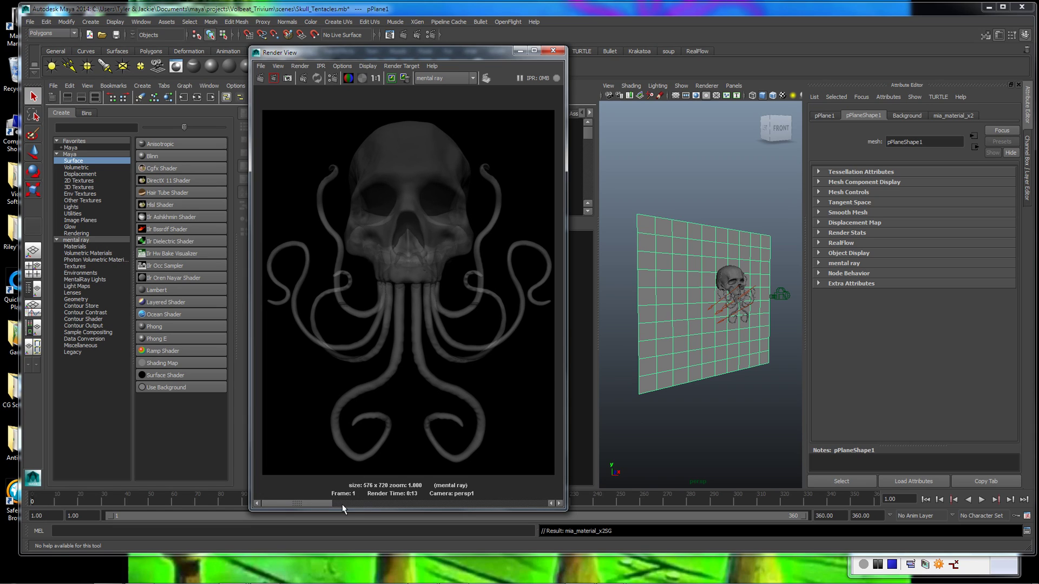
left_click(359, 506)
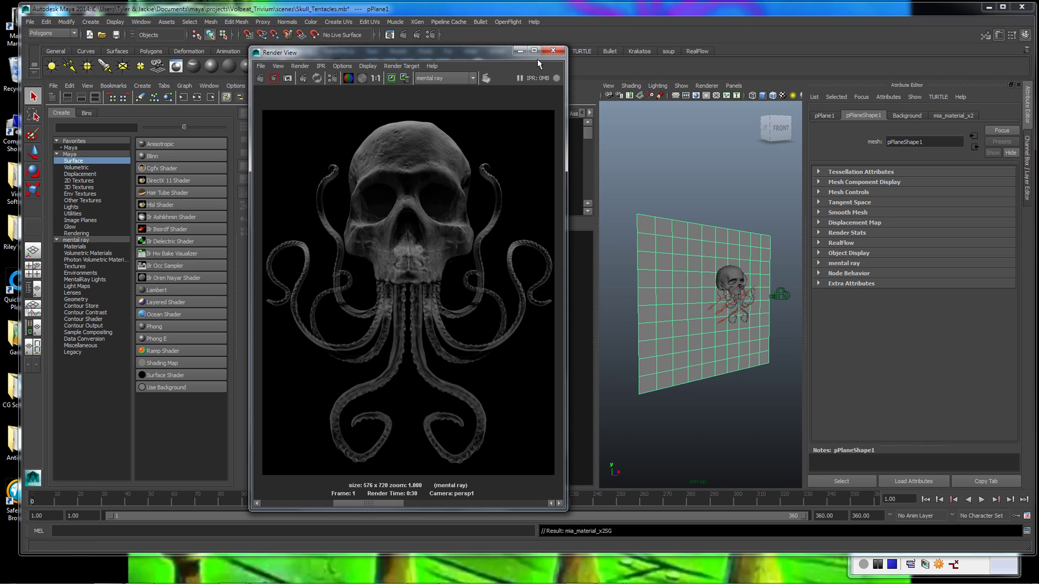
Minimize Render View, clear the selection, and uncheck Enable Default Light in Render Settings
left_click(518, 51)
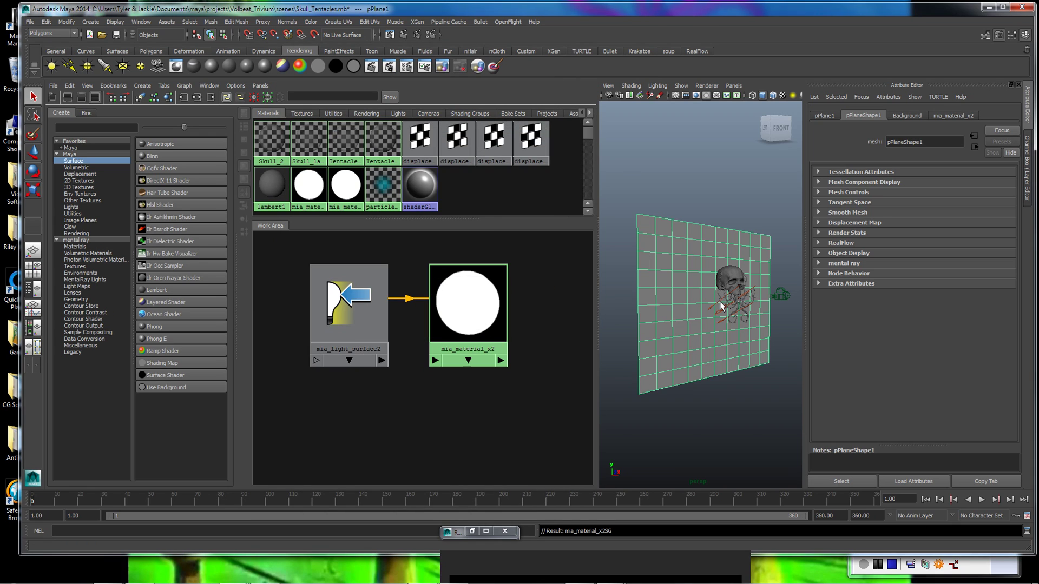
left_click(718, 303)
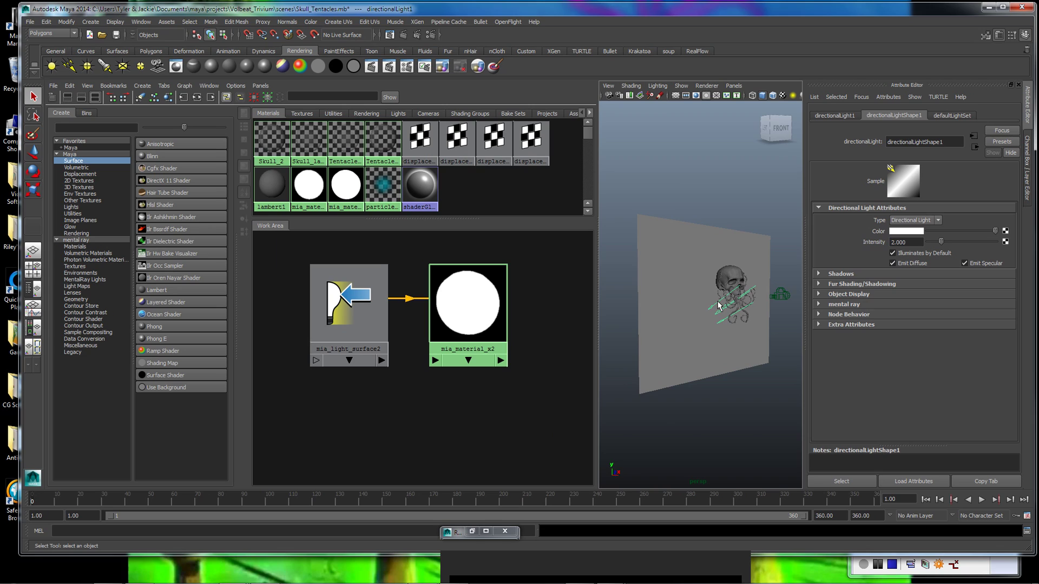
left_click(719, 305)
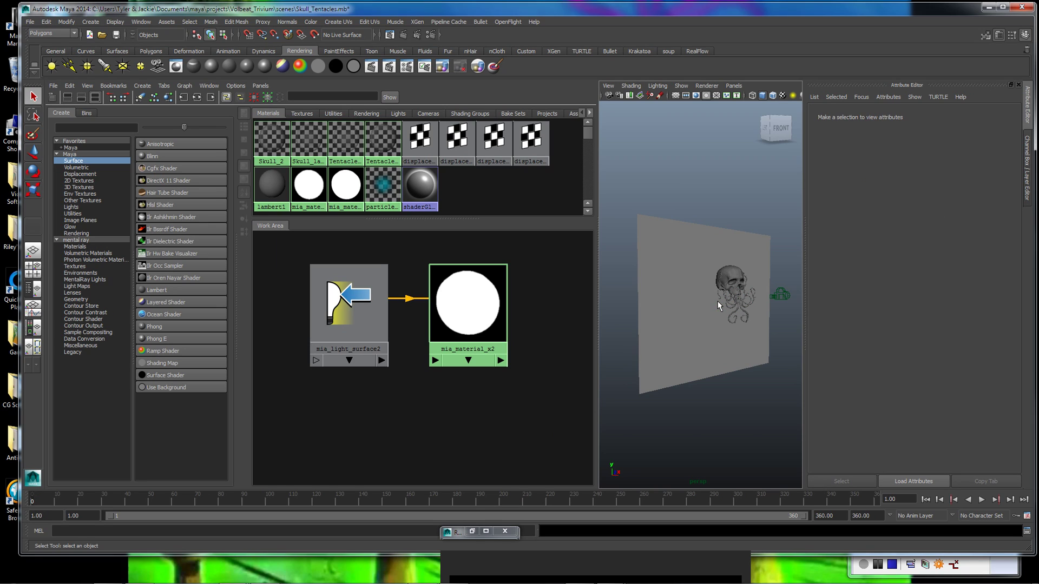
left_click(432, 36)
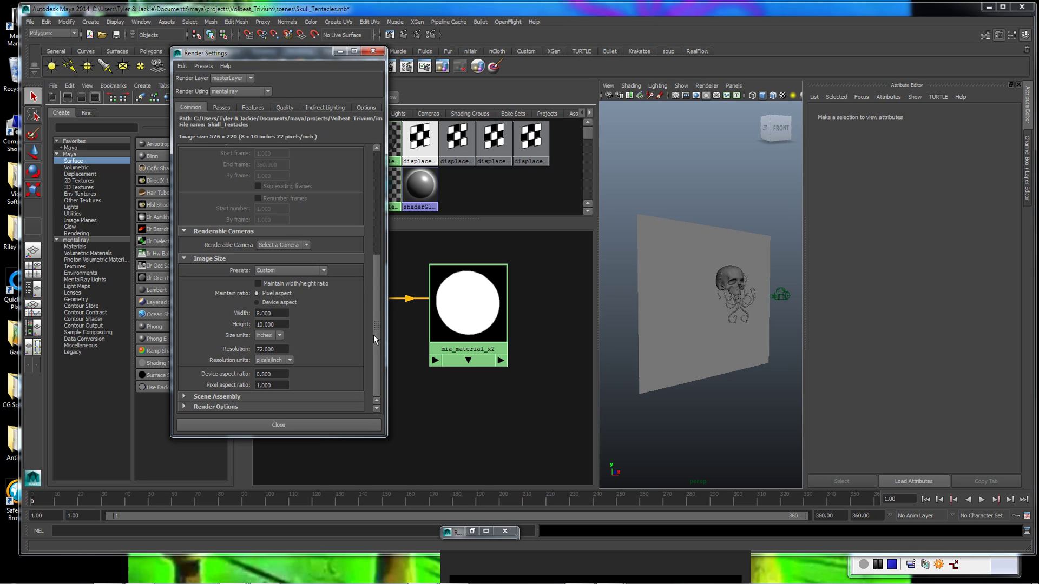
left_click(234, 408)
left_click_drag(377, 335, 359, 382)
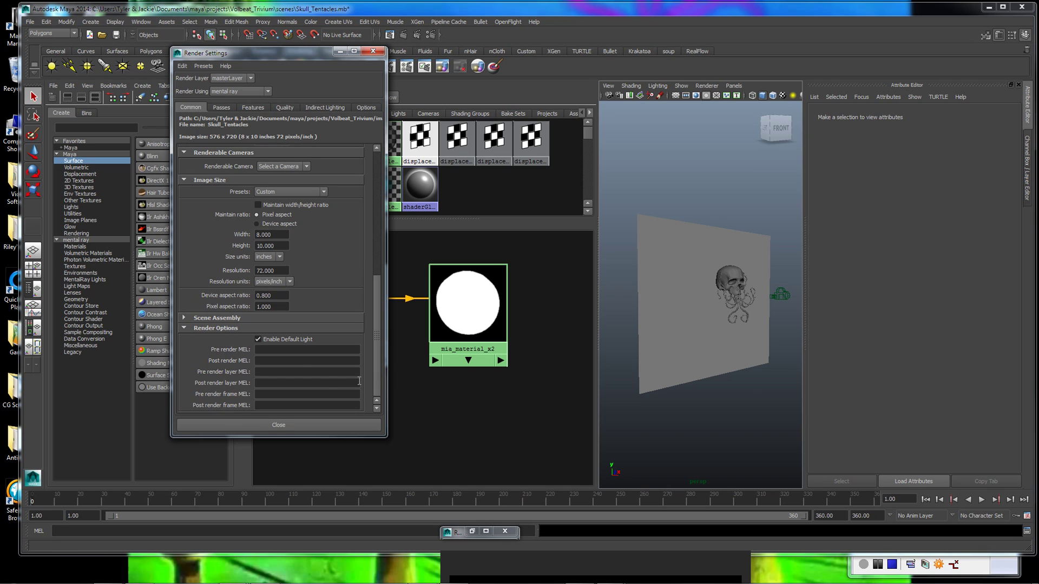
left_click(258, 339)
Close Render Settings, select mia_material_x2, and restore the Render View window
left_click_drag(269, 53, 261, 94)
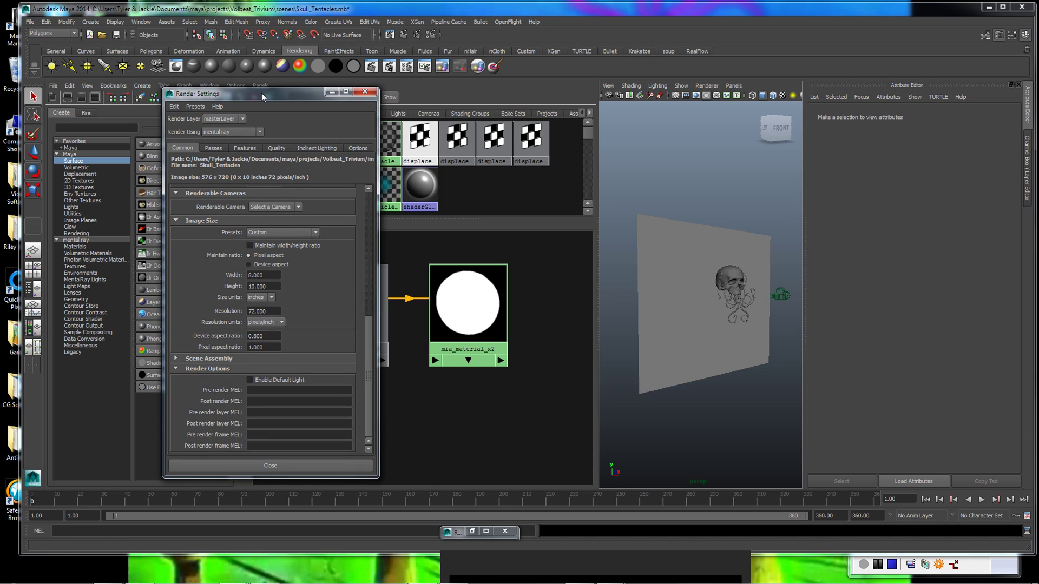
left_click(363, 93)
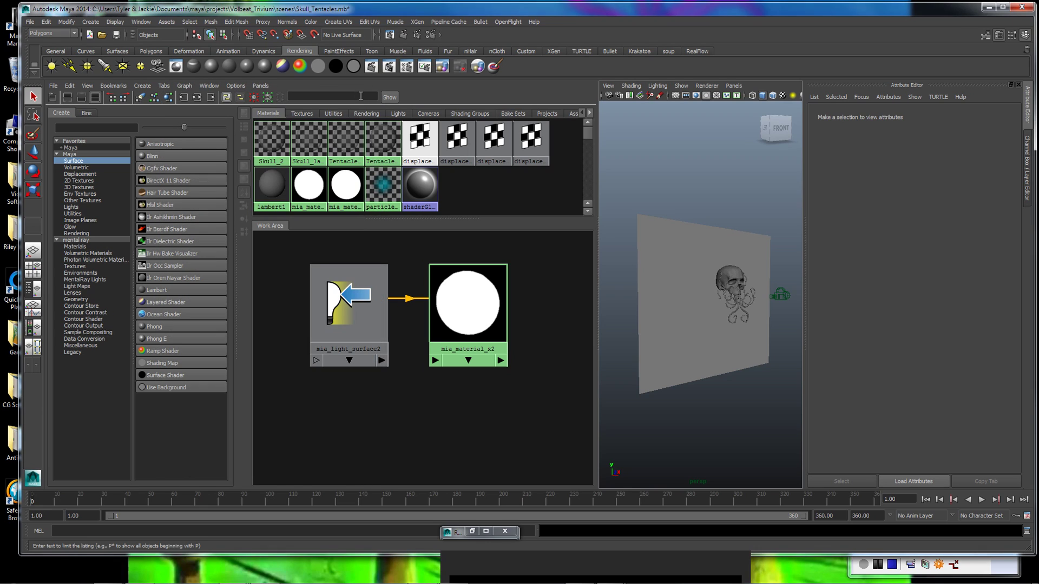
left_click(357, 311)
left_click_drag(465, 321, 462, 320)
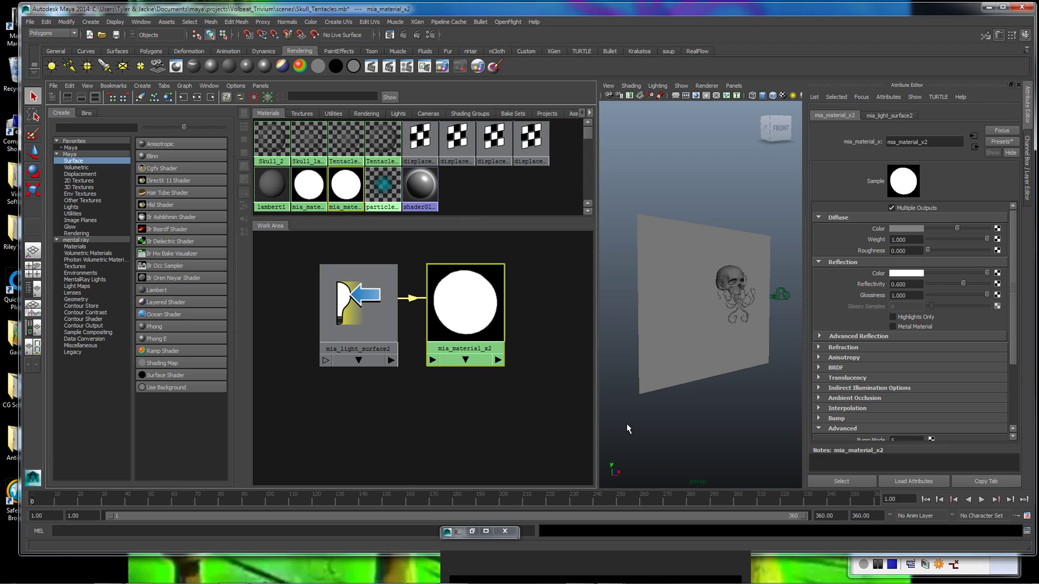
left_click(389, 36)
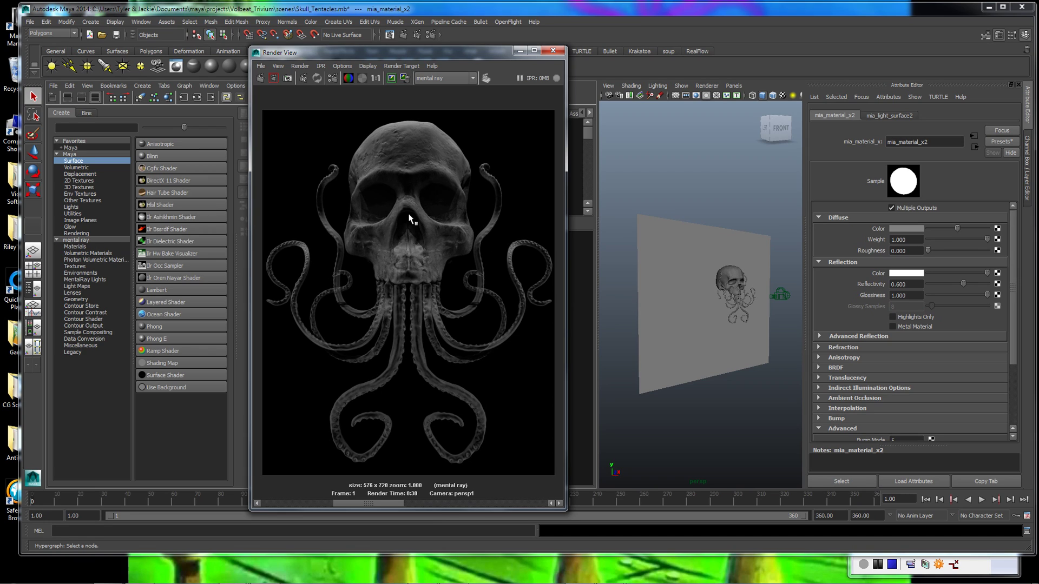
Render the current frame with mental ray, compare stored images, and move Render View aside
left_click(878, 565)
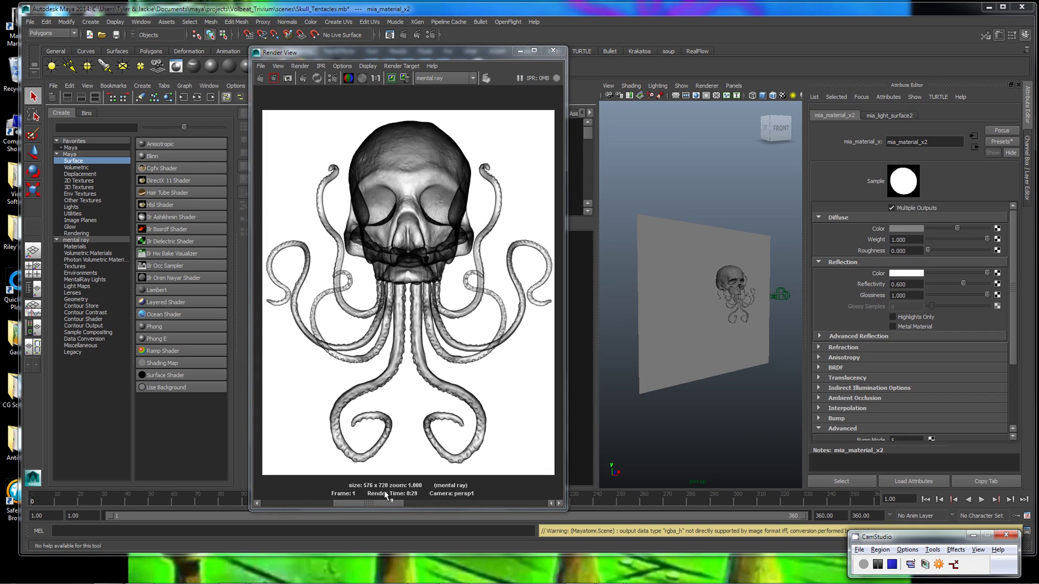
mouse_move(382, 504)
left_mouse_down()
mouse_move(320, 506)
mouse_move(363, 509)
left_mouse_up()
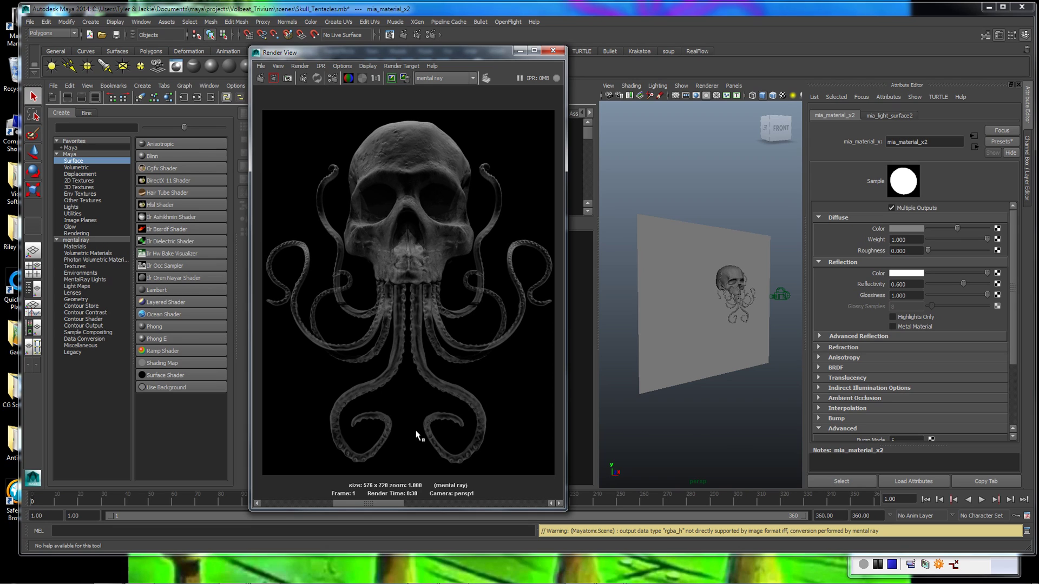
left_click_drag(393, 504, 354, 504)
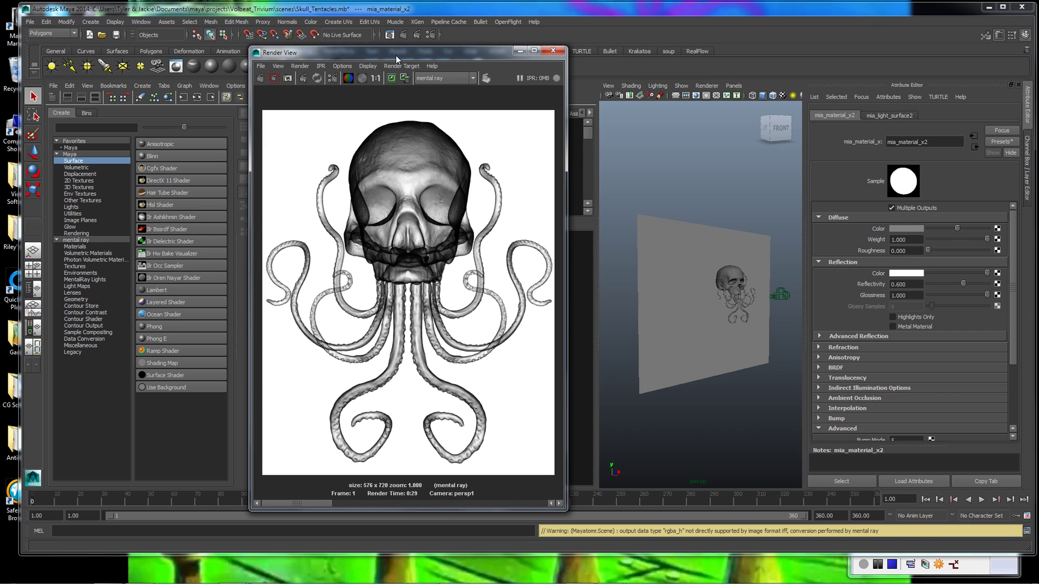
left_click_drag(395, 55, 656, 54)
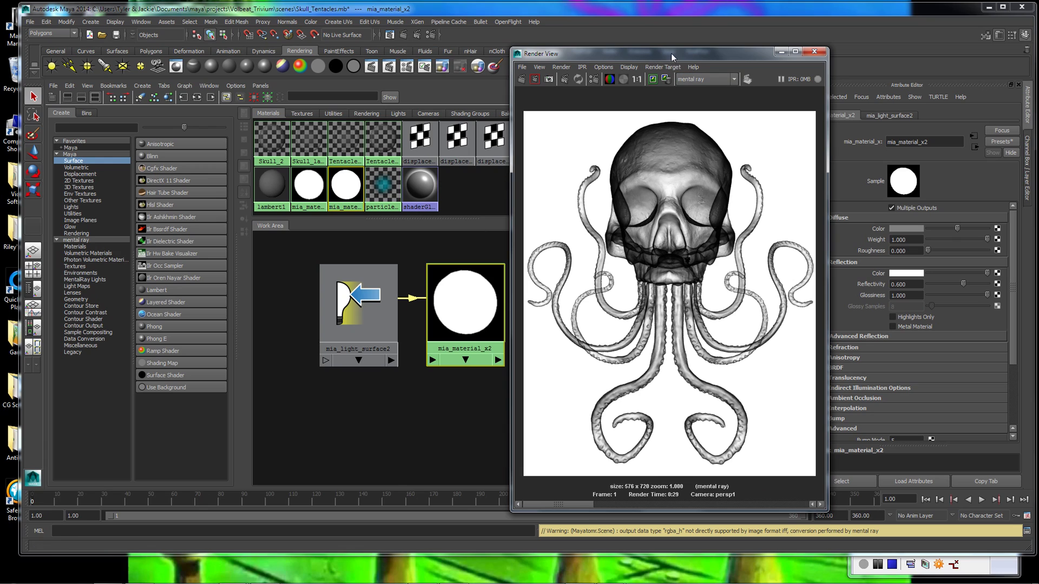
left_click_drag(671, 53, 650, 57)
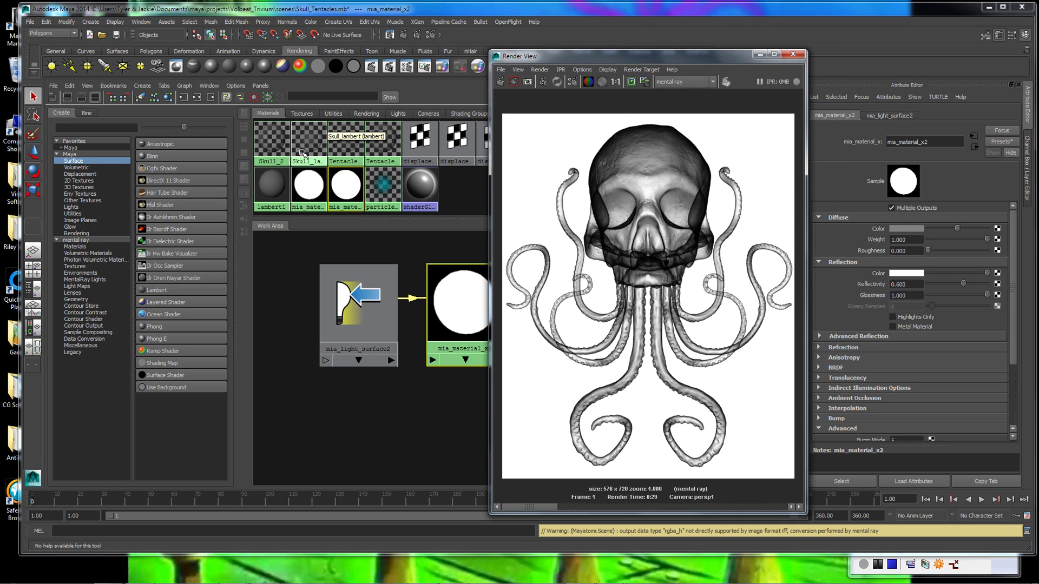
Graph the Skull_2 shading network and select its ramp2 node
left_click(272, 142)
left_click(197, 97)
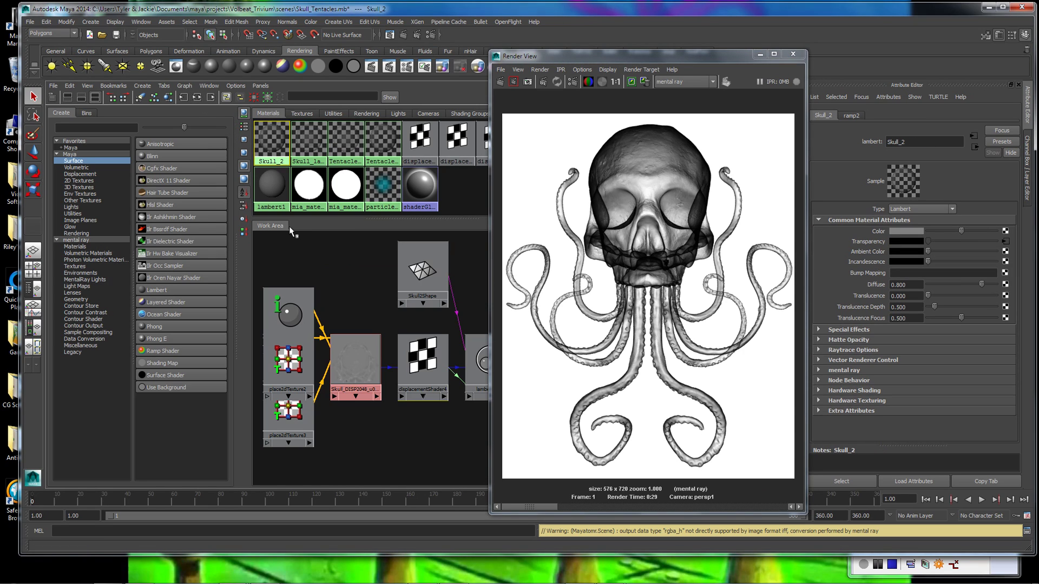
left_click_drag(355, 308, 356, 292)
left_click(355, 368)
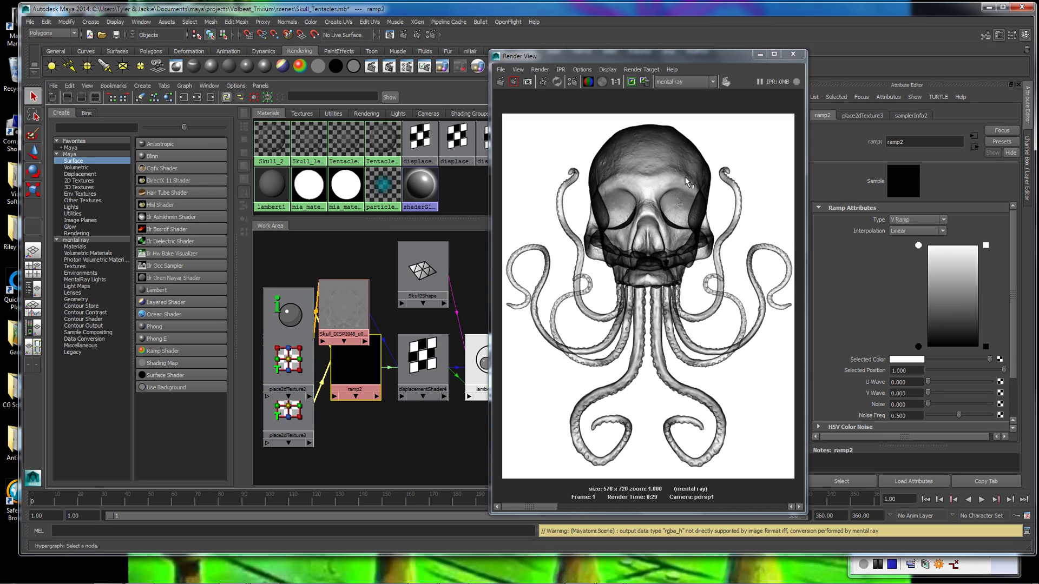
Raise ramp2's black stop to about 0.465 and add a white entry at the bottom
left_click_drag(918, 347, 917, 299)
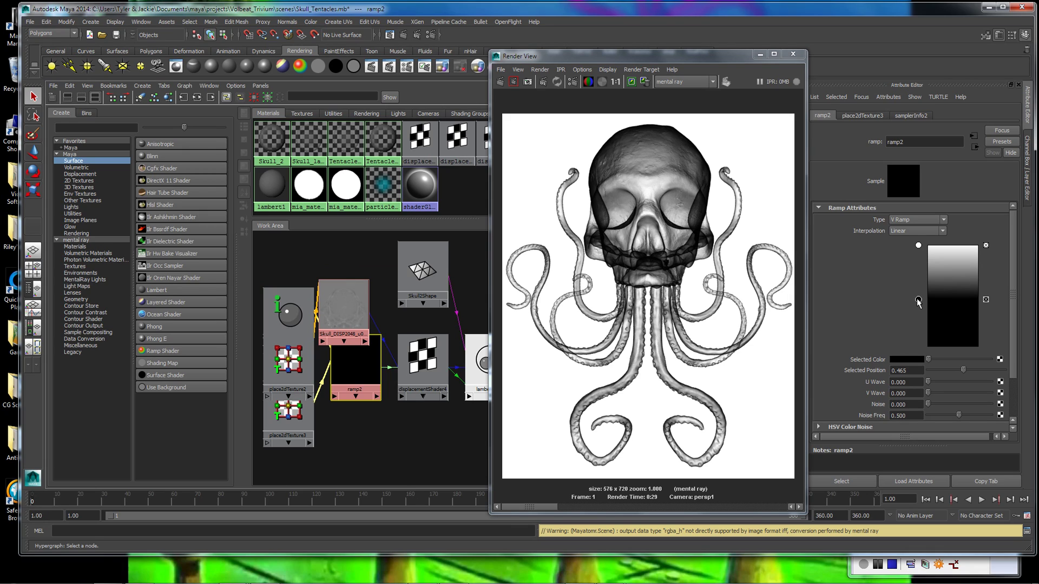
left_click(933, 345)
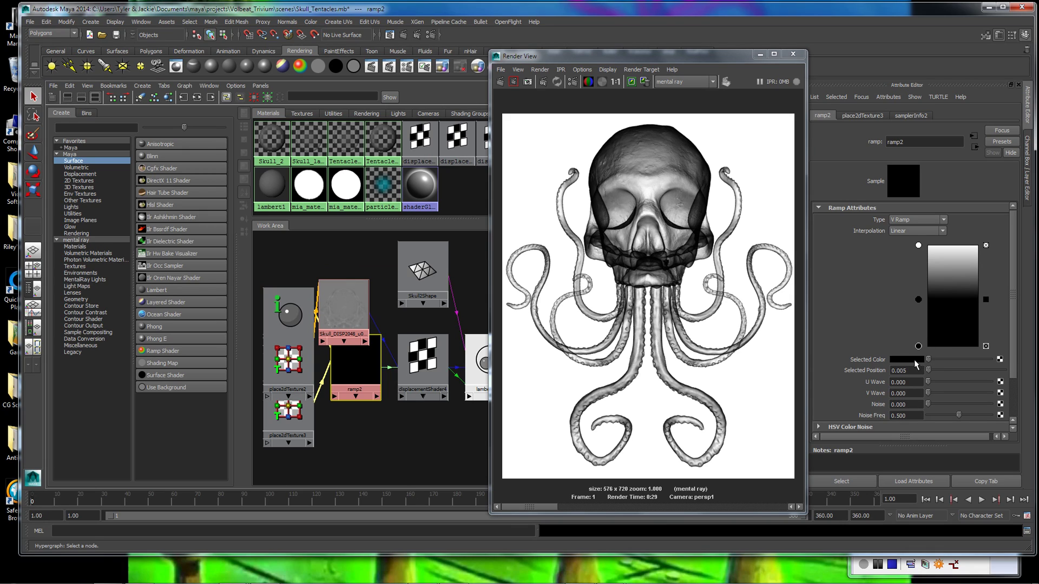
left_click(914, 359)
left_click(846, 354)
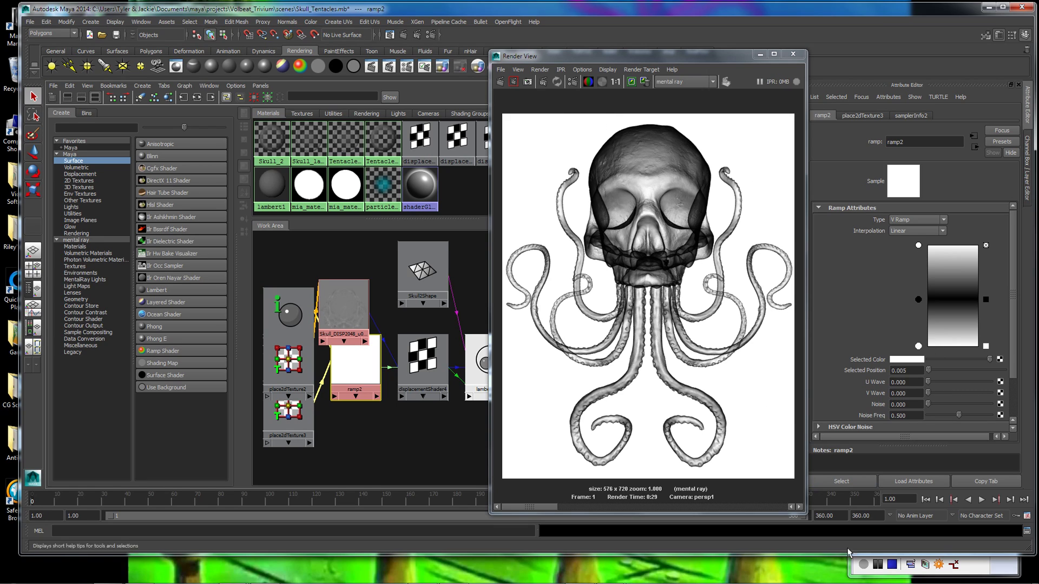
Render the frame with the new ramp and scrub back to the previous lighter render
left_click(877, 564)
left_click(863, 564)
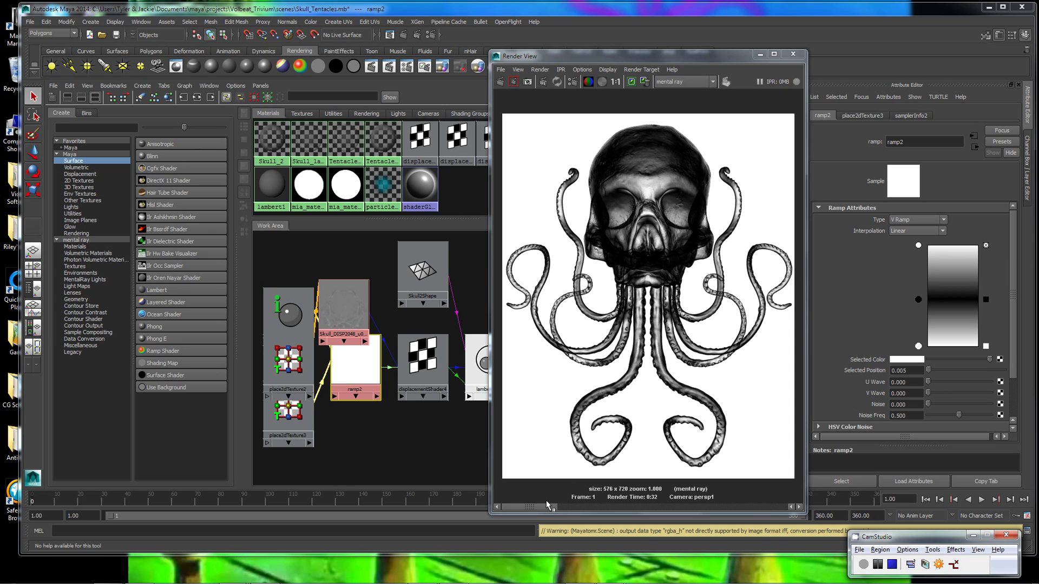
mouse_move(547, 506)
left_mouse_down()
mouse_move(584, 510)
mouse_move(567, 510)
left_mouse_up()
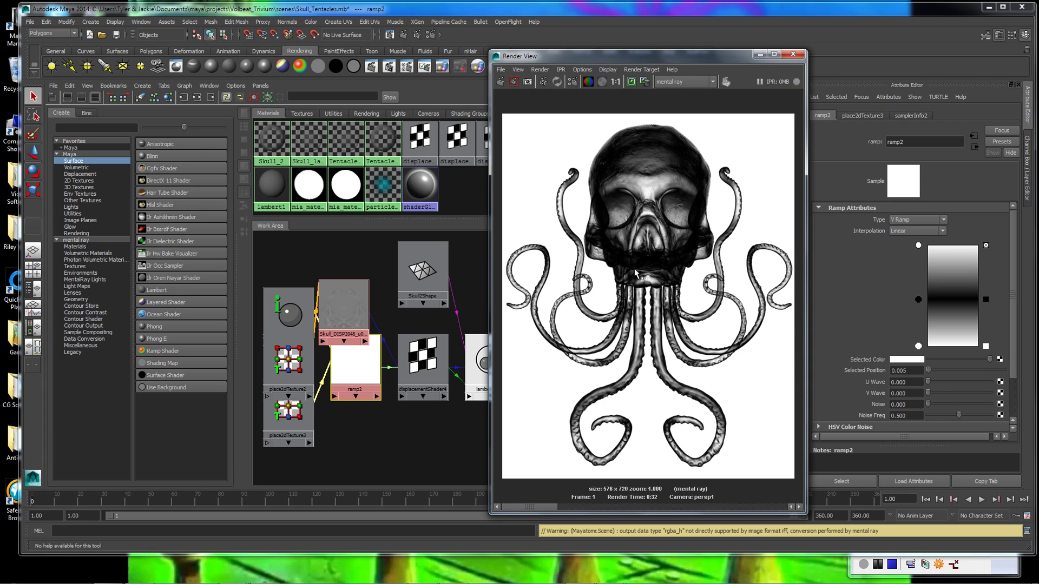
left_click(576, 507)
left_click_drag(582, 508, 571, 508)
Set the ramp entries to black, white and a black middle entry
left_click(914, 360)
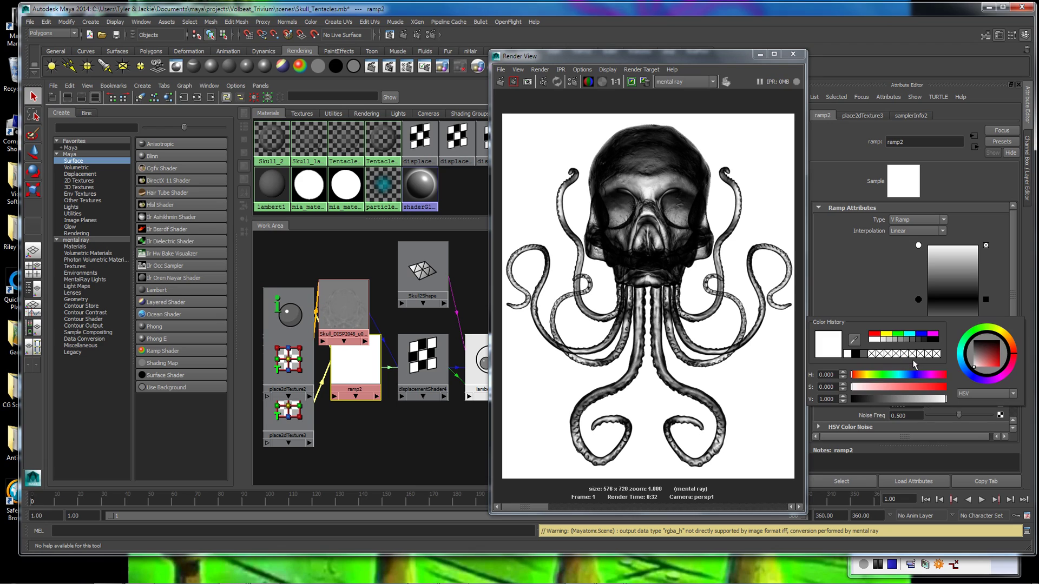
left_click(856, 354)
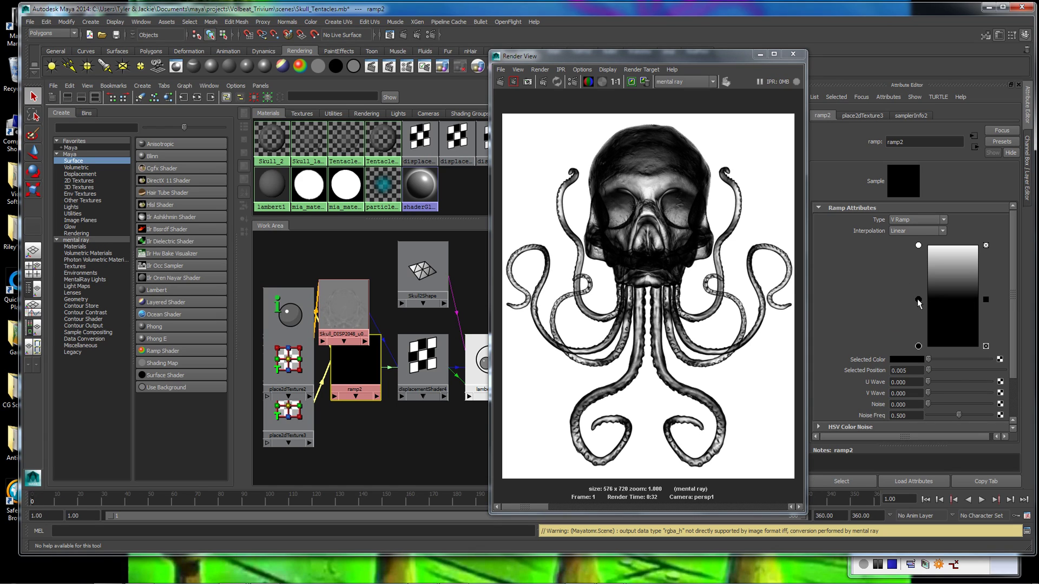
left_click(918, 346)
left_click(908, 358)
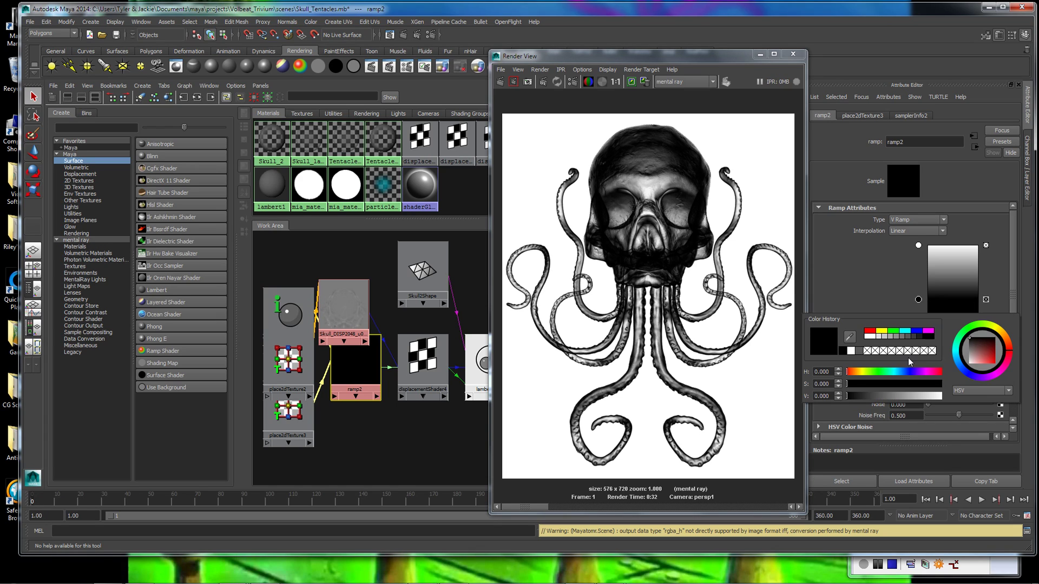
left_click(852, 353)
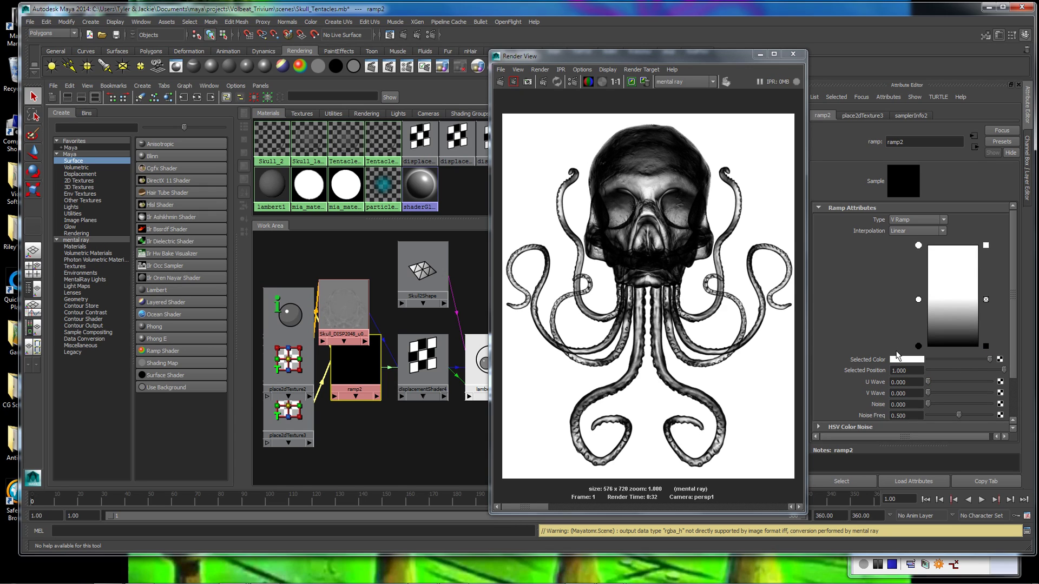
left_click(899, 359)
left_click(923, 338)
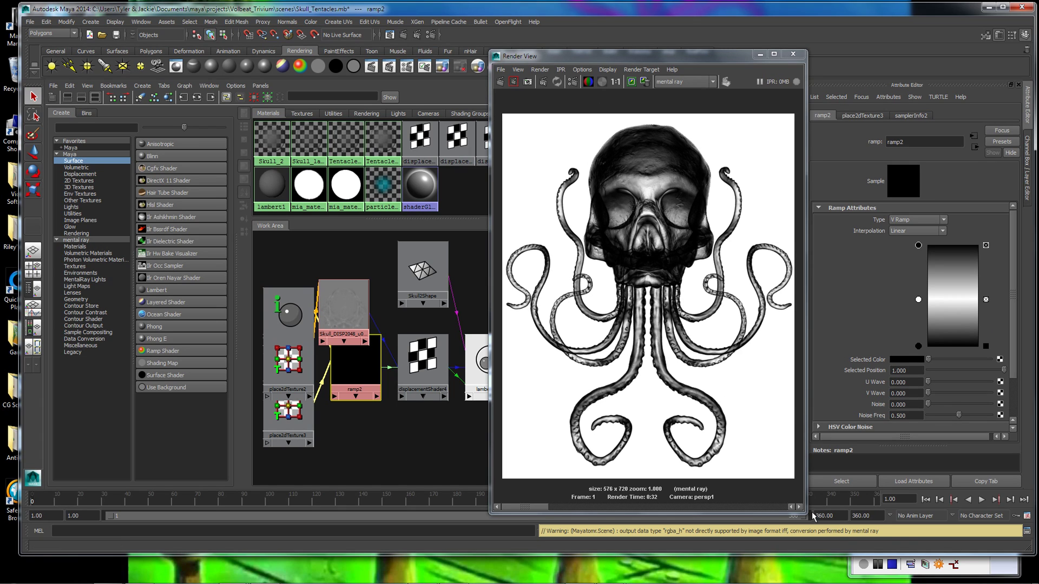
Re-render the skull and scrub Render View history to compare with earlier renders
left_click(878, 564)
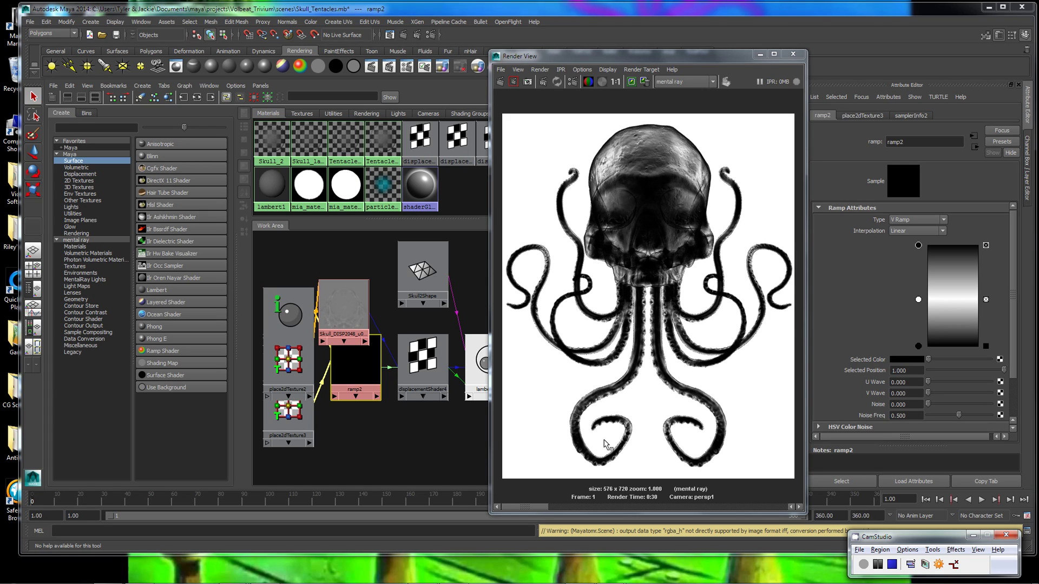
left_click_drag(549, 506, 632, 505)
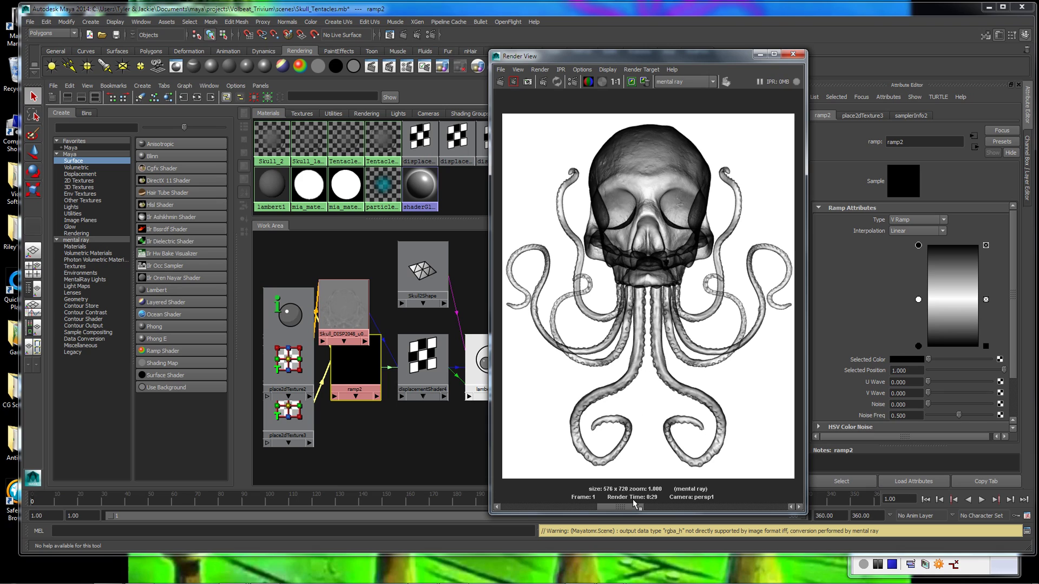
left_click_drag(604, 510, 535, 508)
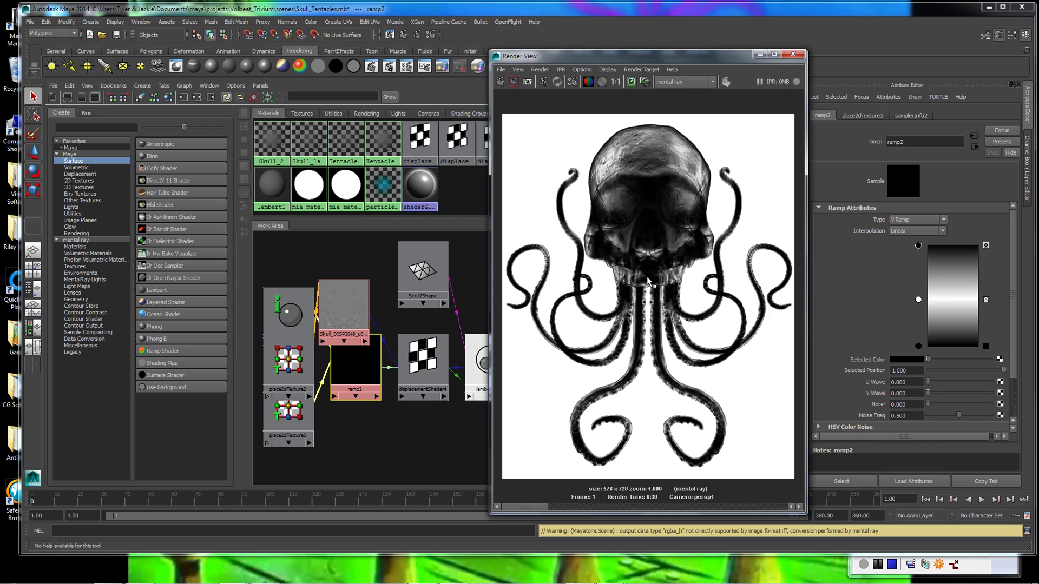
Set the ramp's top and bottom entries to mid grey, store the current render, and re-render a lighter skull
left_click(905, 359)
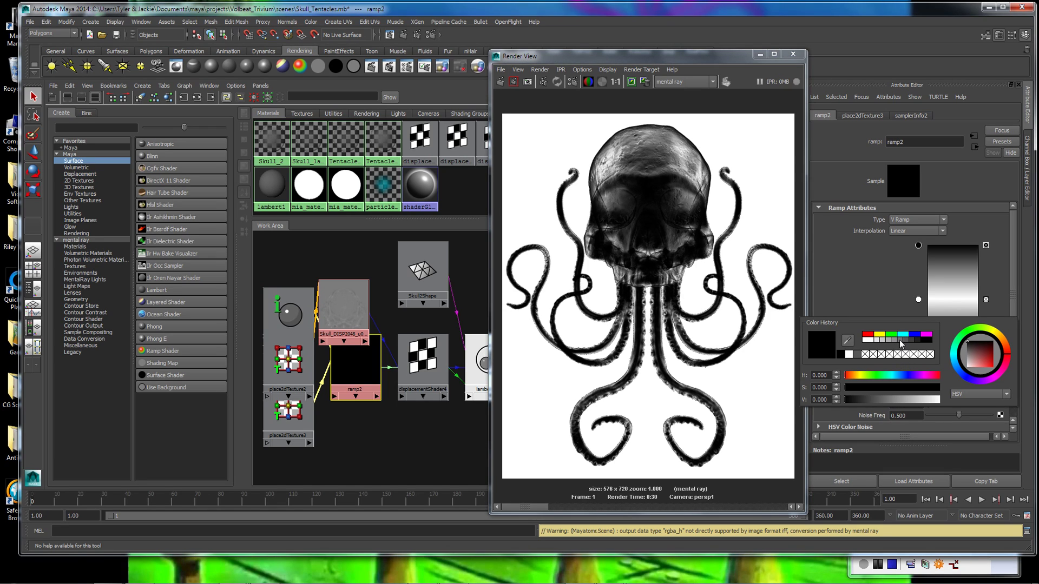
left_click(900, 340)
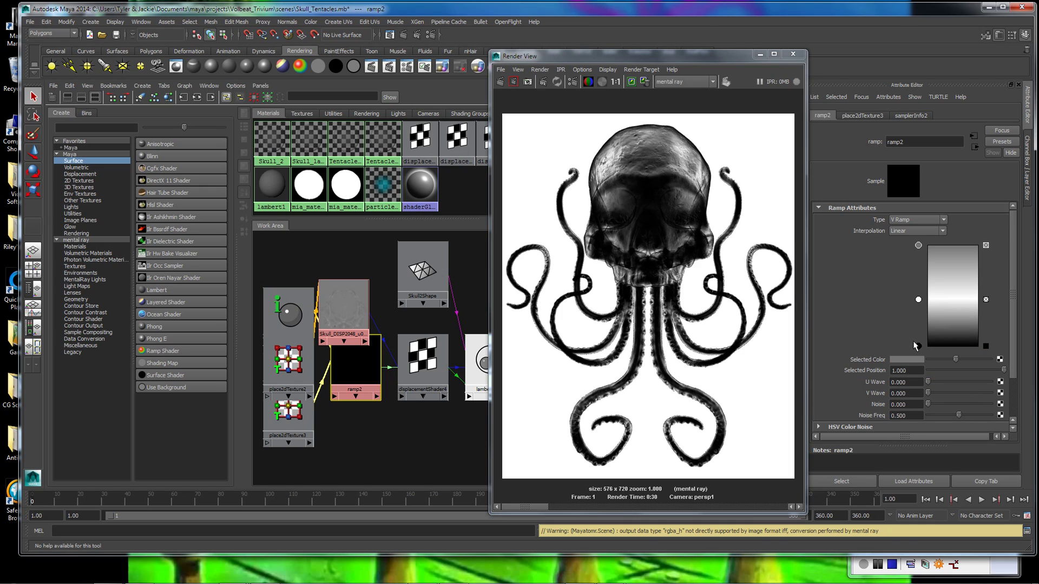
left_click(918, 347)
left_click(916, 358)
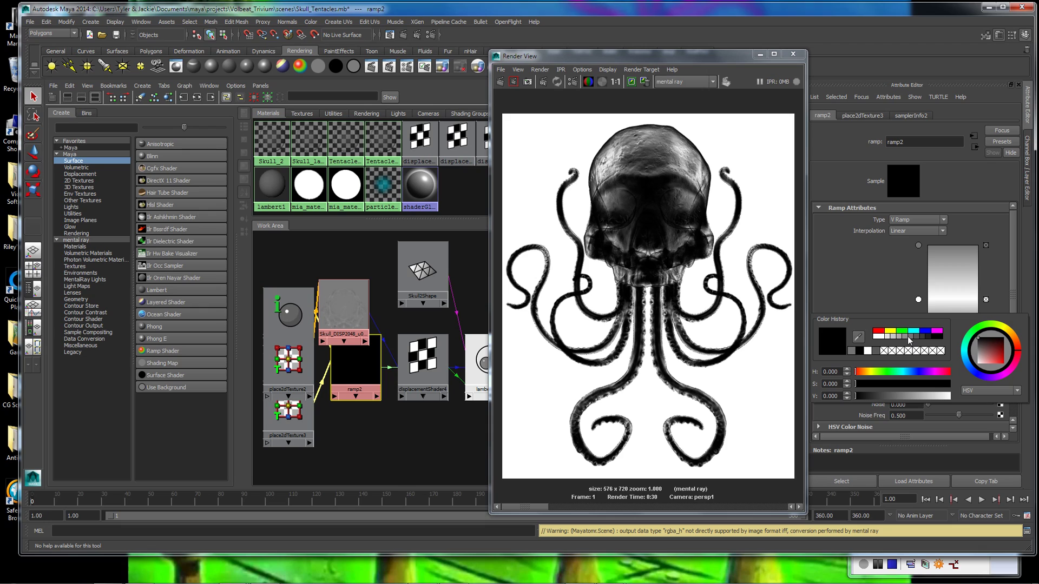
left_click(911, 339)
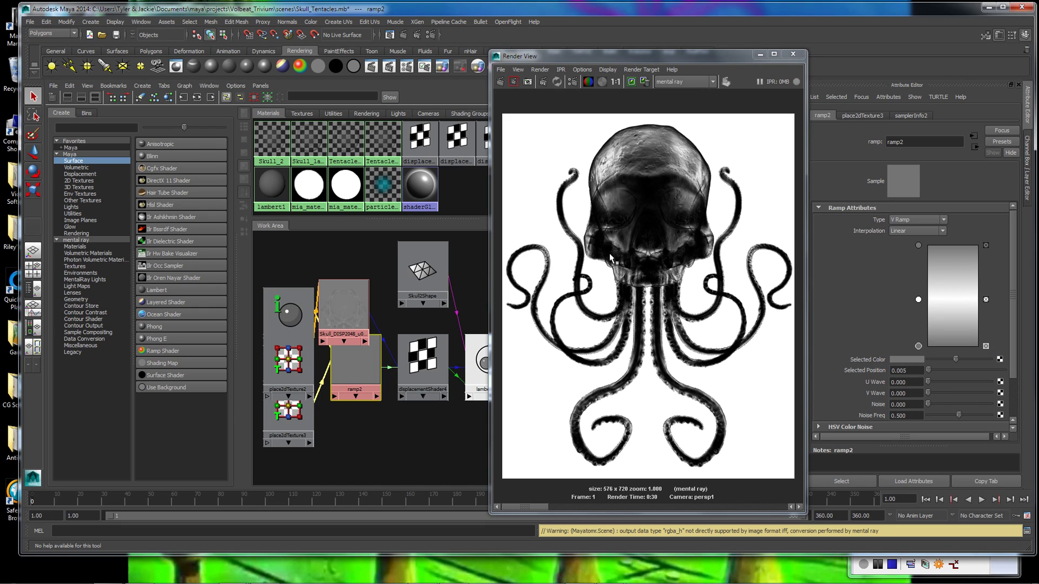
left_click(631, 81)
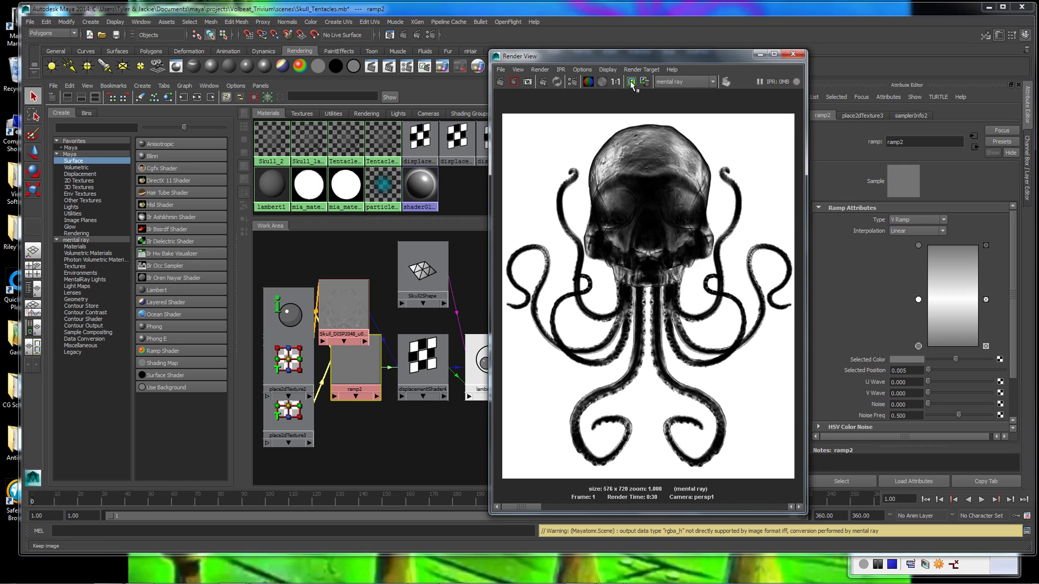
left_click(877, 564)
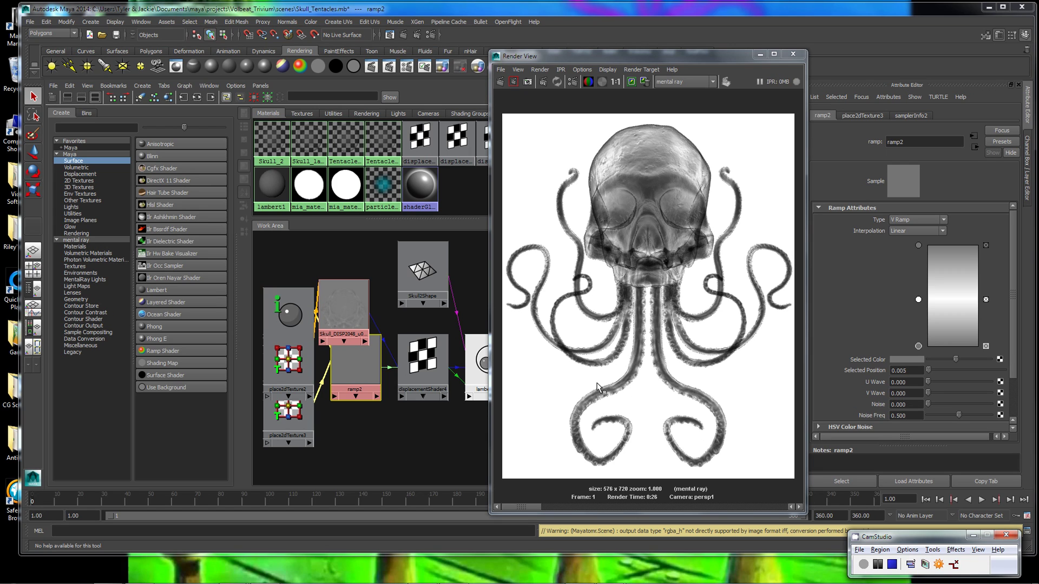
left_click_drag(644, 54, 668, 30)
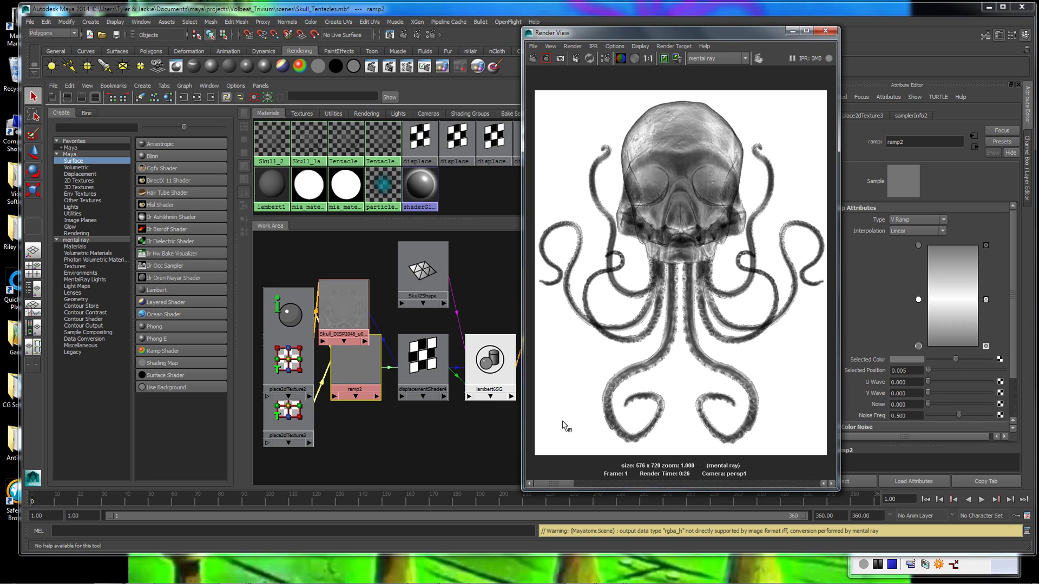
left_click_drag(566, 482, 801, 483)
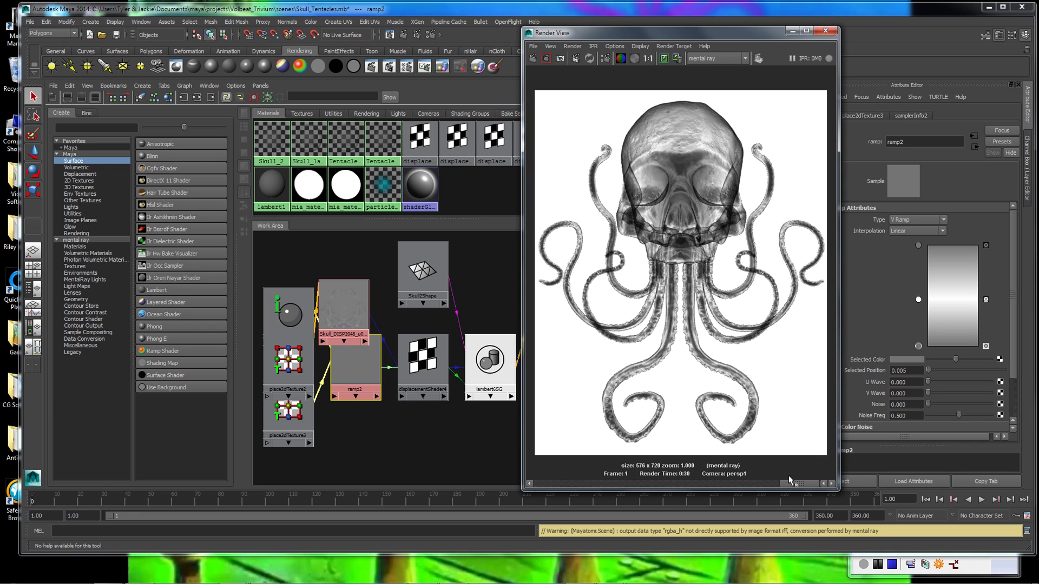
left_click_drag(794, 484, 510, 490)
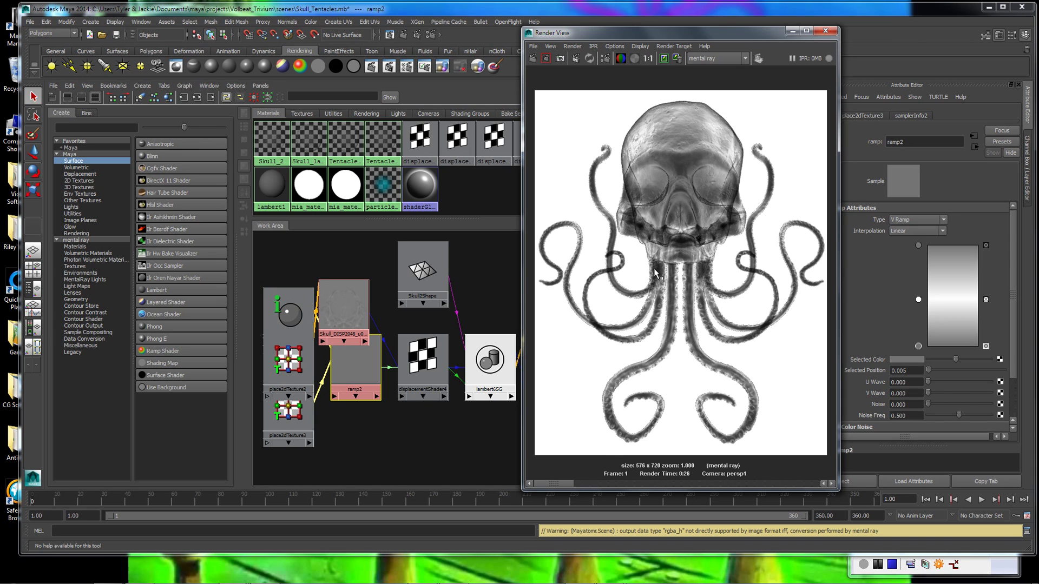
left_click_drag(567, 482, 767, 473)
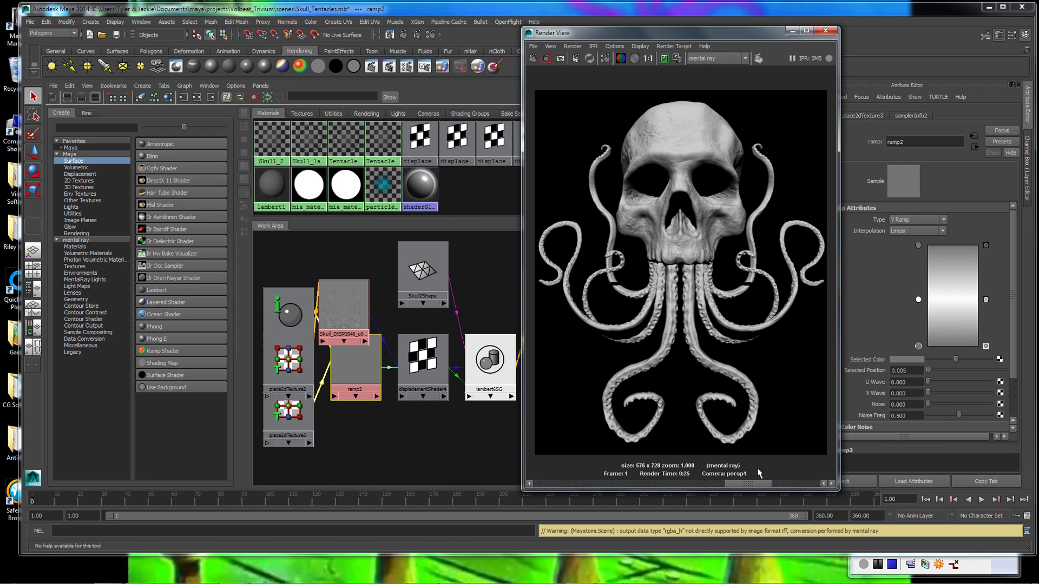
left_click(678, 59)
left_click(678, 59)
left_click(678, 59)
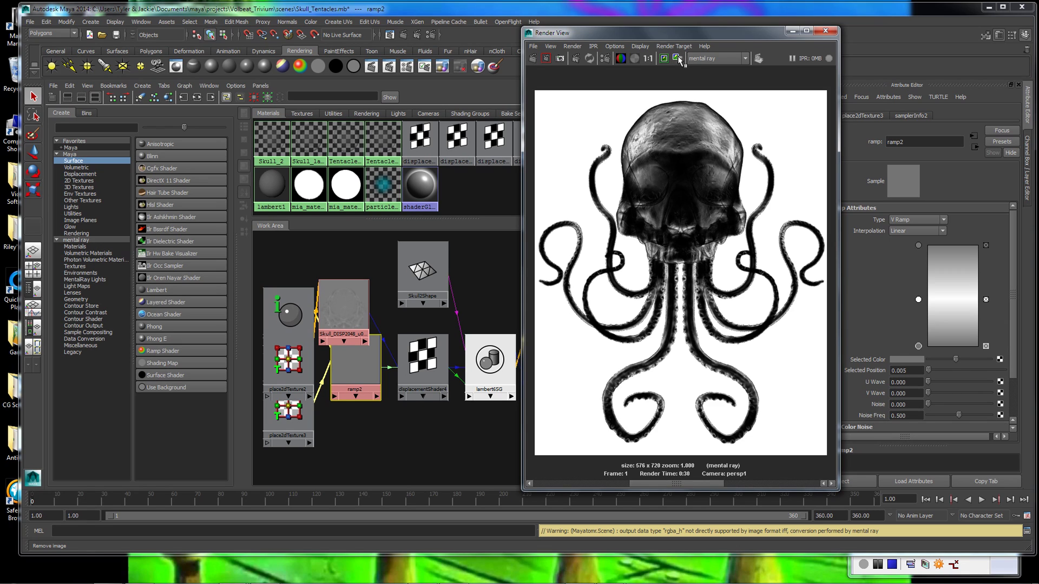
left_click(679, 58)
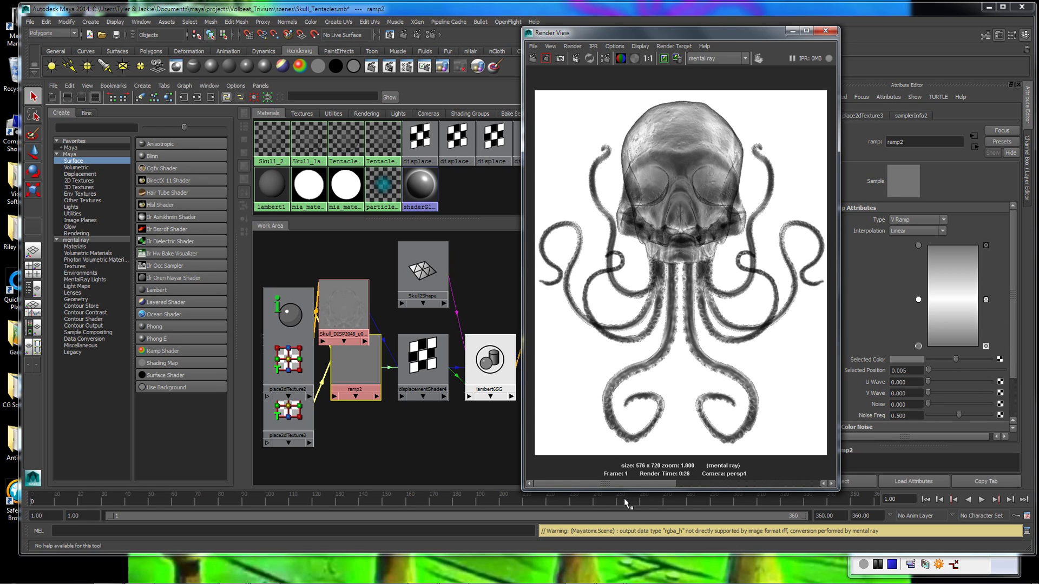
left_click_drag(618, 482, 650, 489)
Switch to the other stored render and raise the white middle ramp entry to position 0.695
left_click_drag(722, 36, 699, 40)
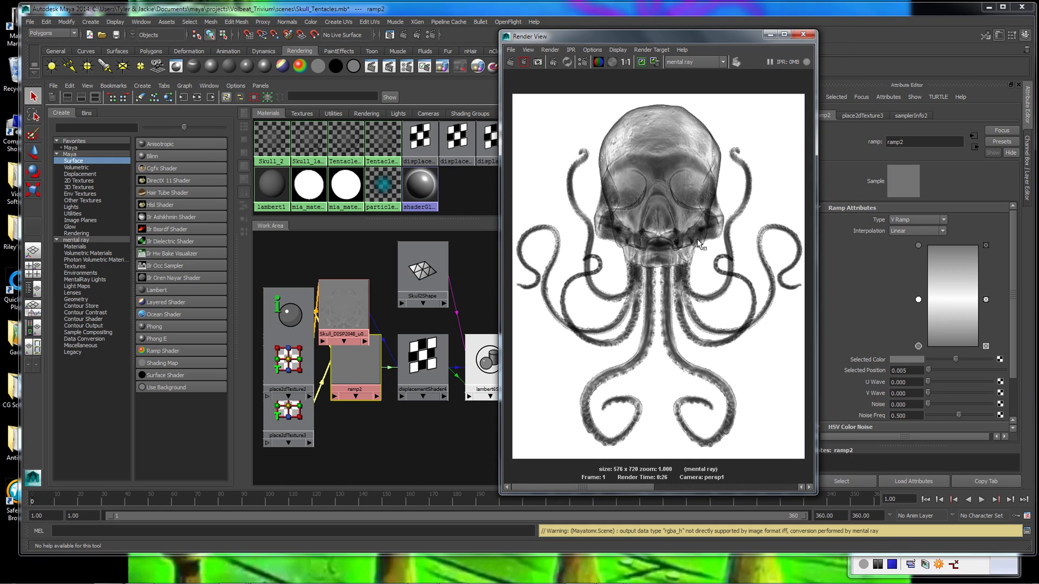
left_click(649, 487)
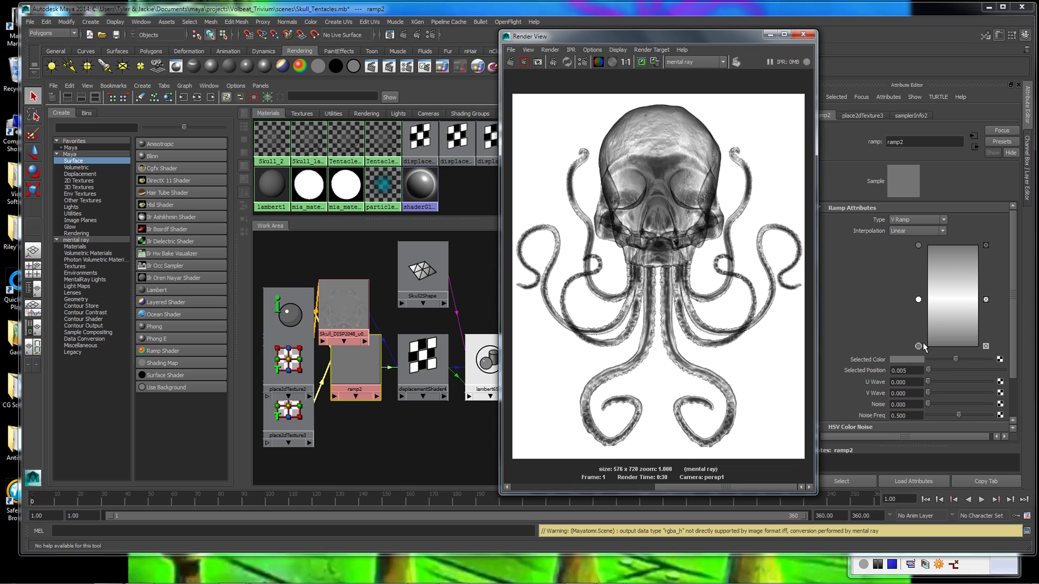
mouse_move(918, 299)
left_mouse_down()
mouse_move(918, 278)
mouse_move(918, 295)
left_mouse_up()
left_click(902, 359)
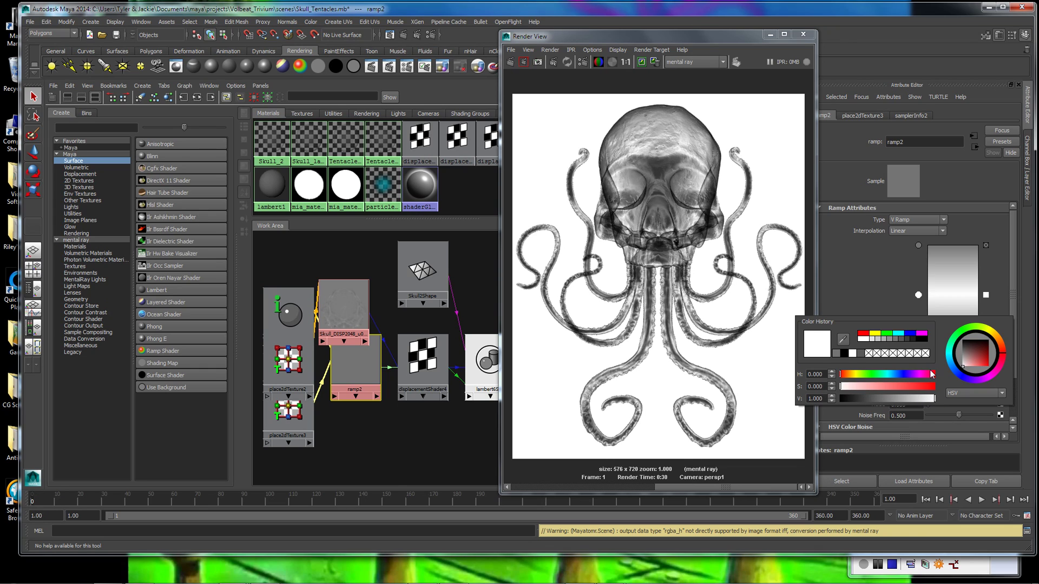
Lighten the top ramp entry's grey to value 0.534 and move Render View aside
left_click(917, 246)
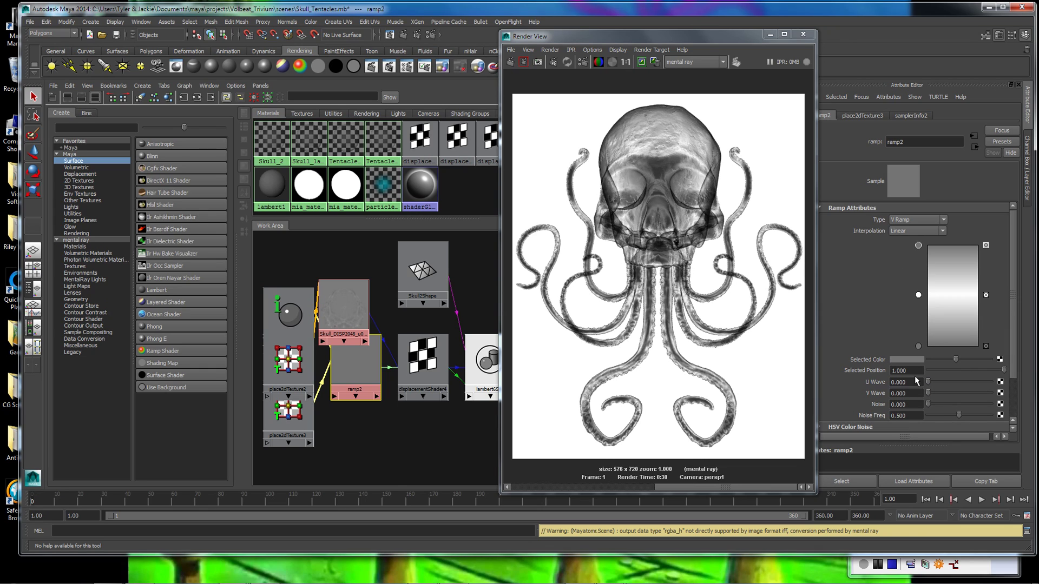
left_click(907, 360)
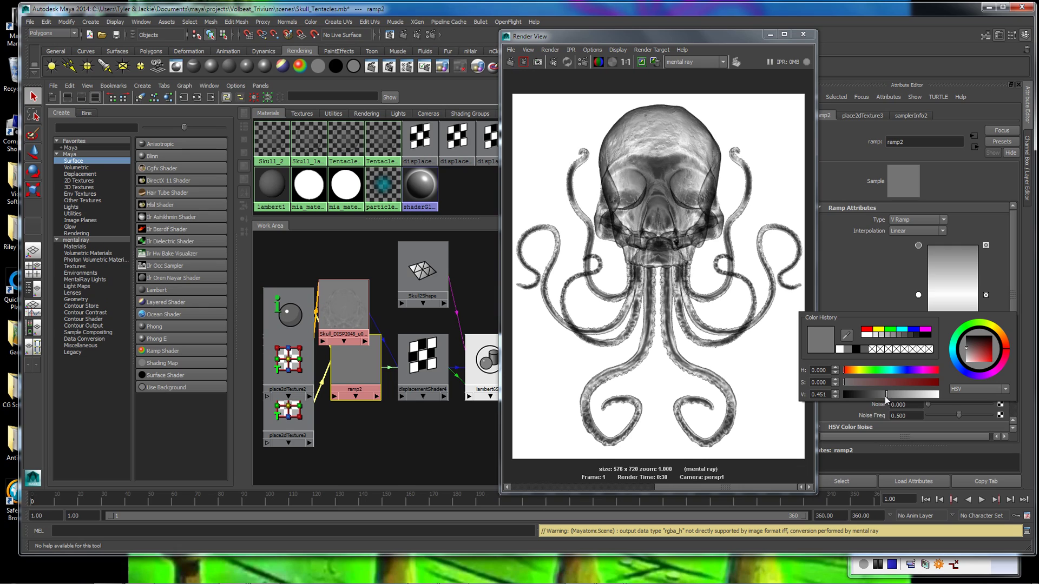
left_click_drag(885, 394, 898, 394)
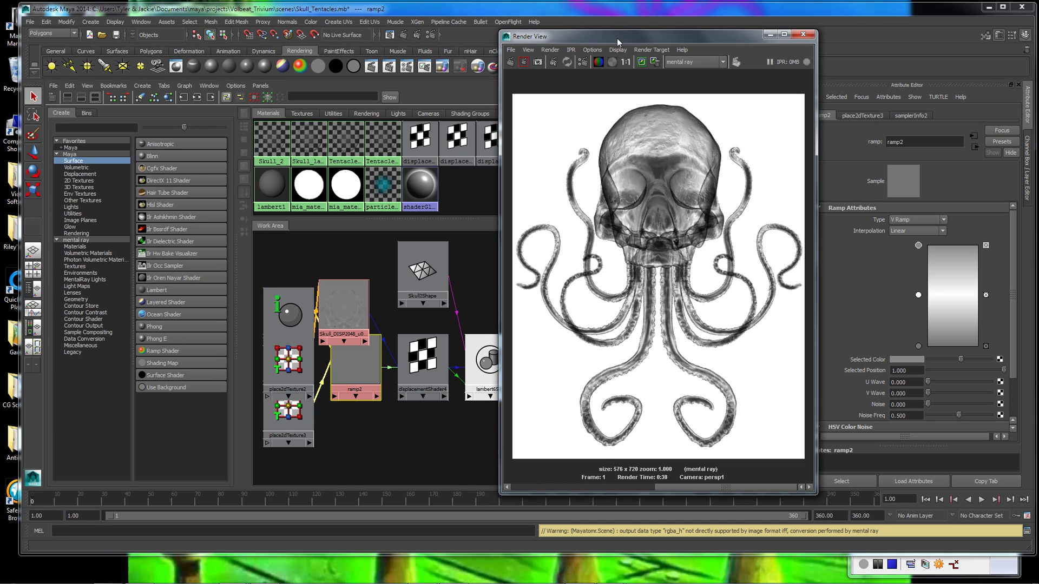
left_click_drag(615, 38, 470, 38)
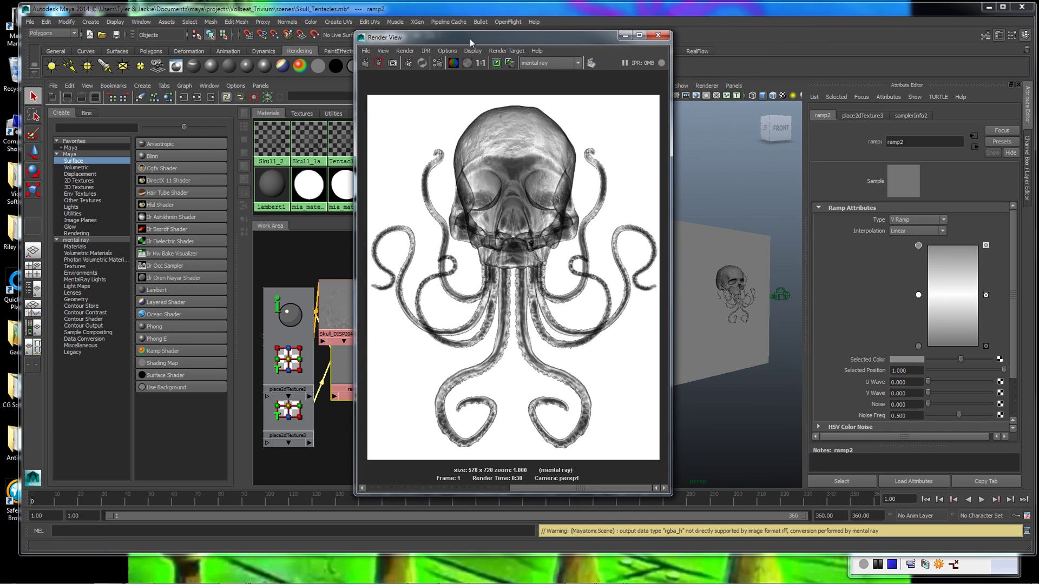